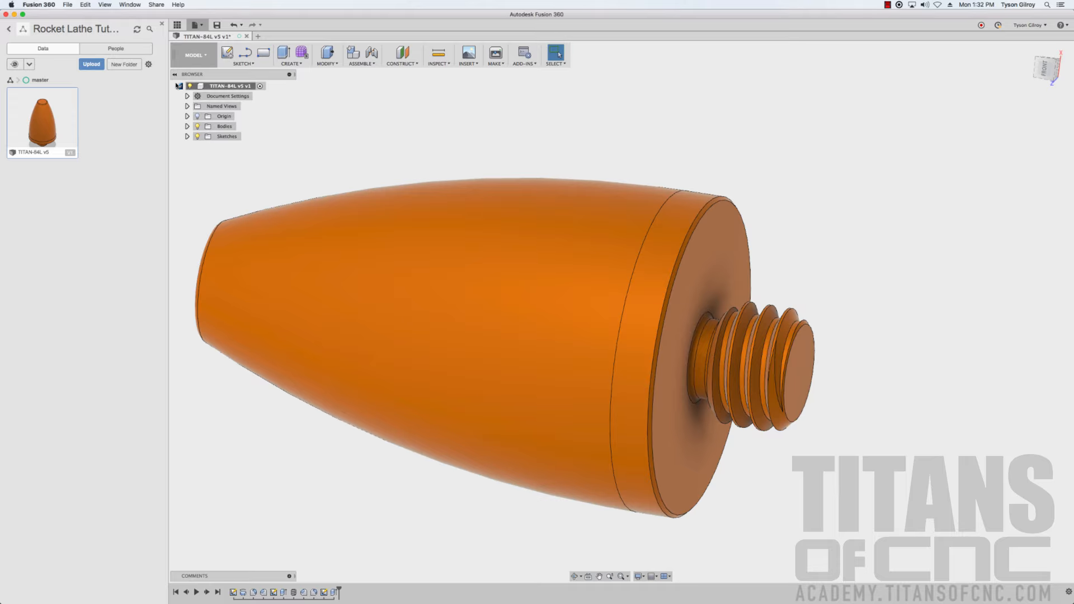
# Edit the thread feature on the stud in the Model workspace and turn off its Modeled option
pyautogui.click(194, 55)
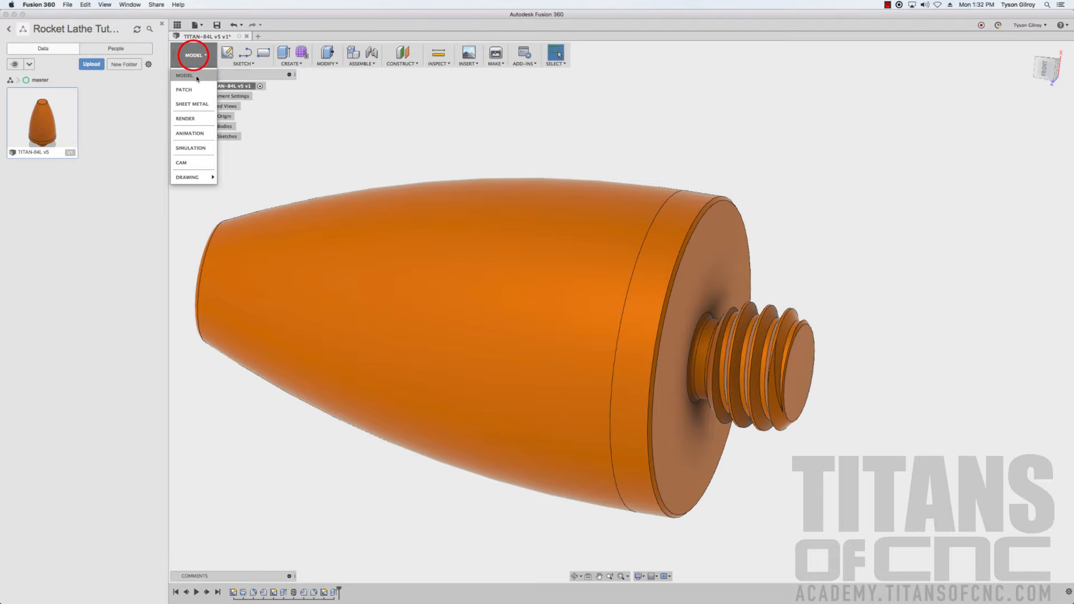
pyautogui.click(195, 77)
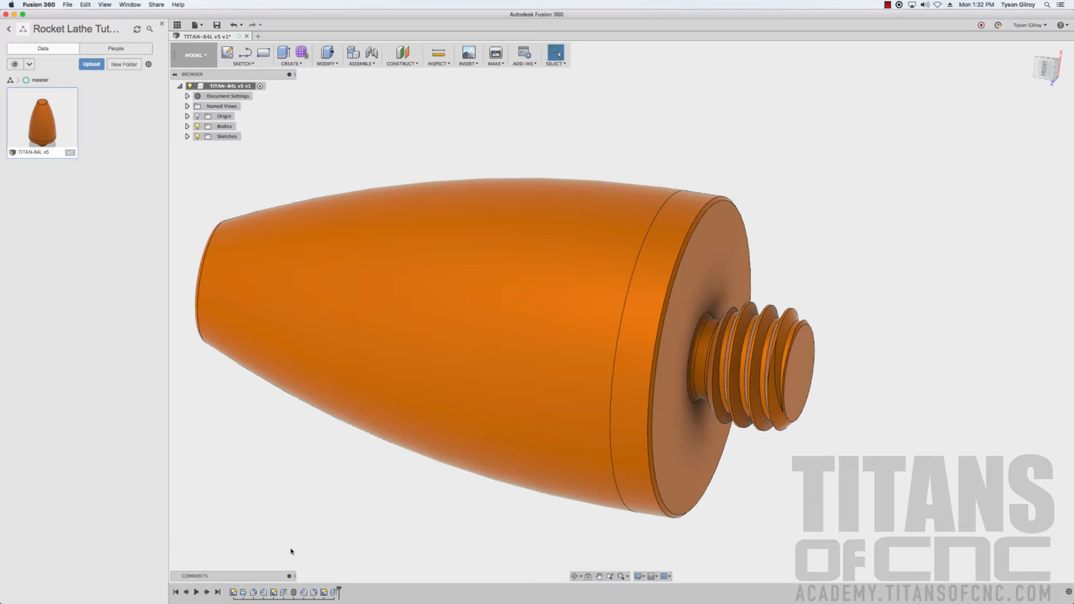
pyautogui.rightClick(294, 592)
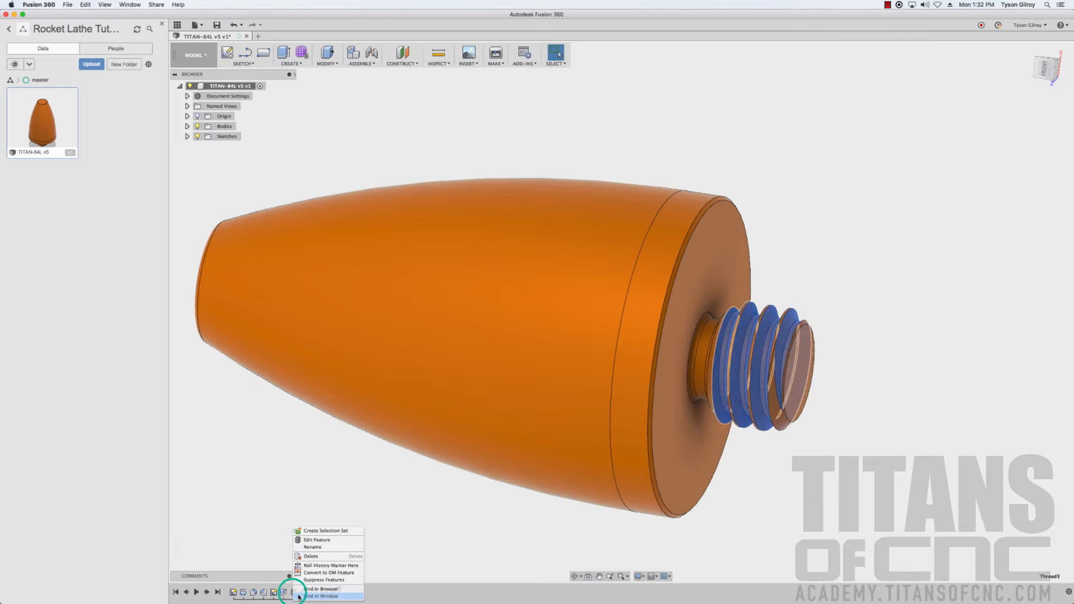
pyautogui.click(309, 540)
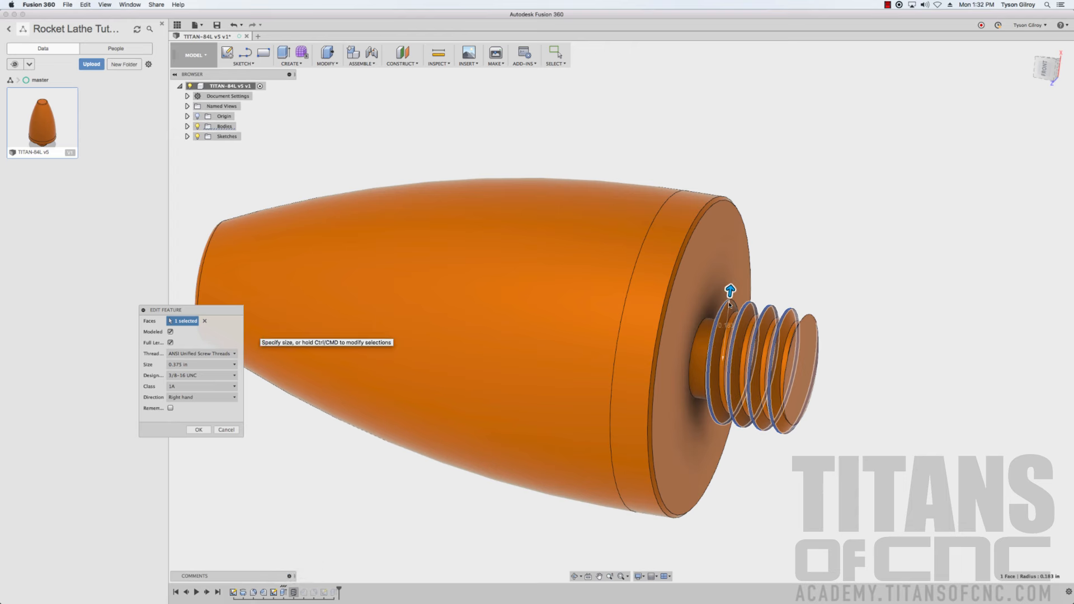
pyautogui.click(171, 333)
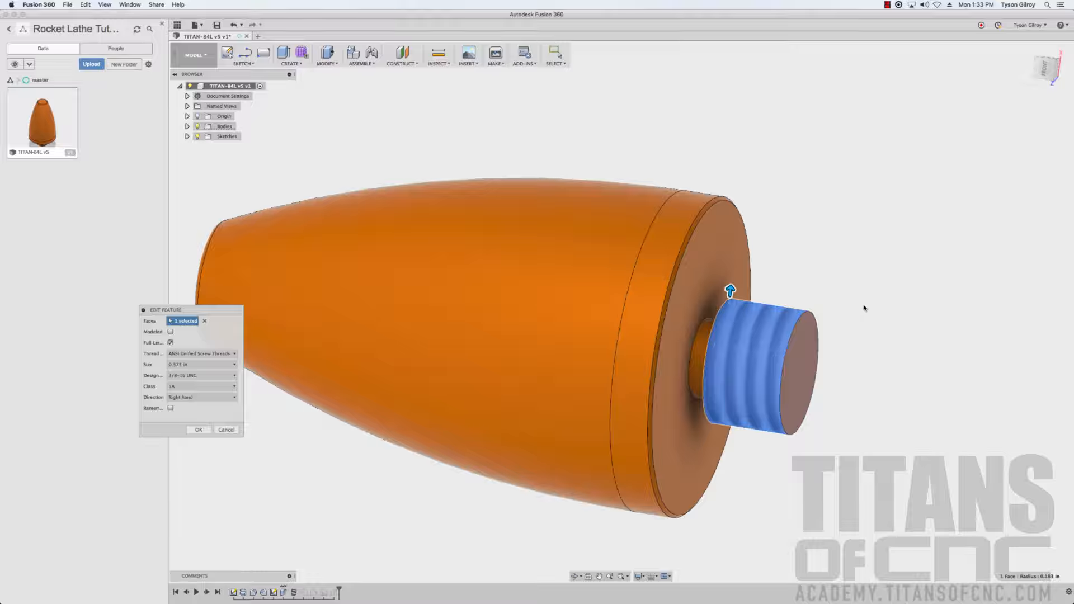
pyautogui.click(193, 430)
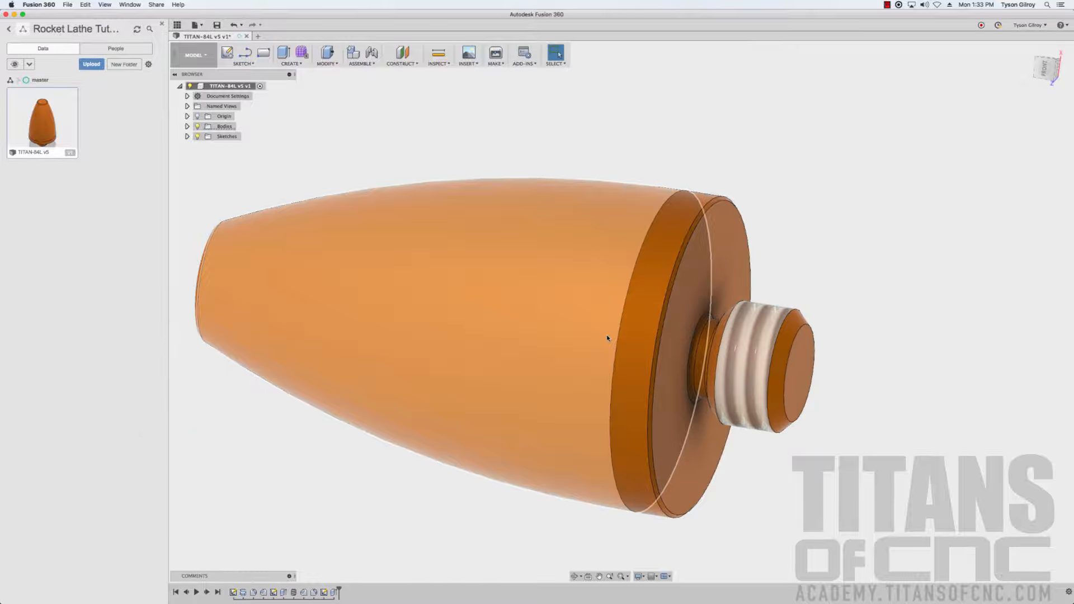
# Switch to the CAM workspace and create a new setup with the operation type Turning or mill/turn
pyautogui.scroll(-3, 608, 335)
pyautogui.scroll(-2, 608, 337)
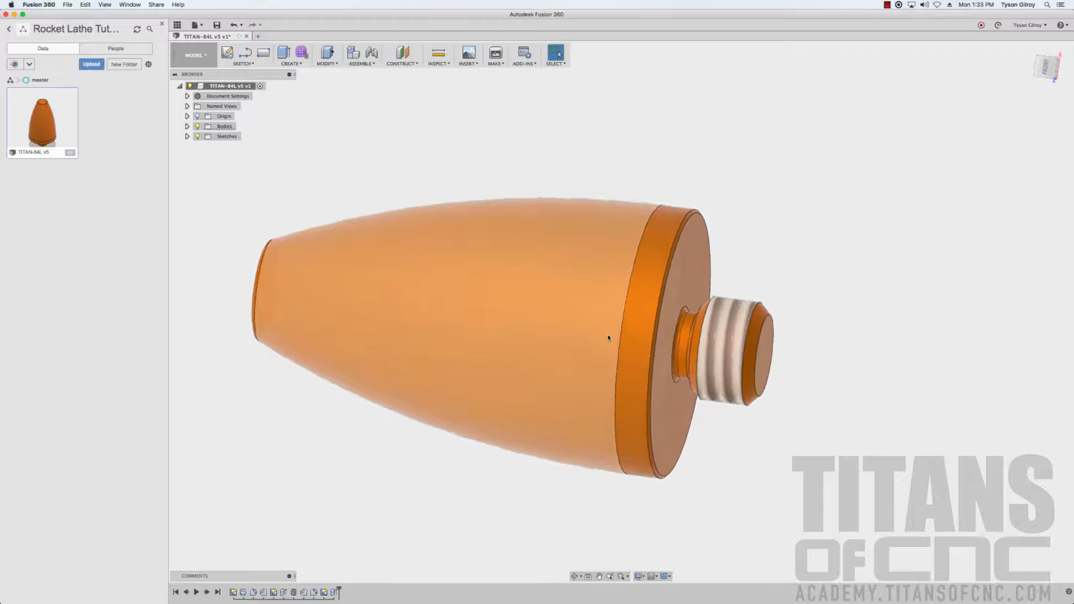
pyautogui.click(193, 59)
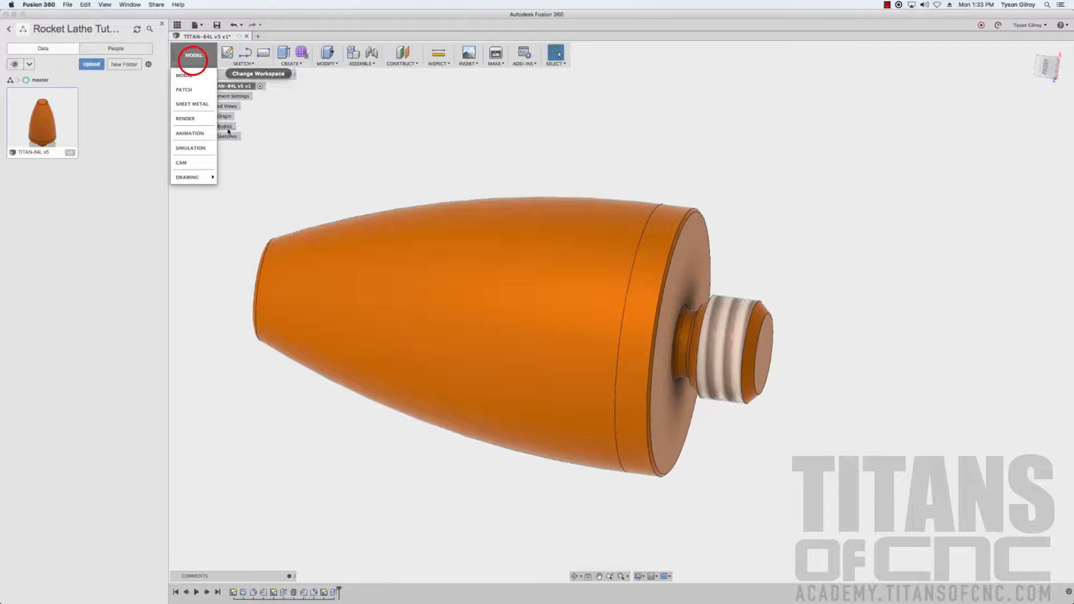
pyautogui.click(204, 164)
pyautogui.click(234, 64)
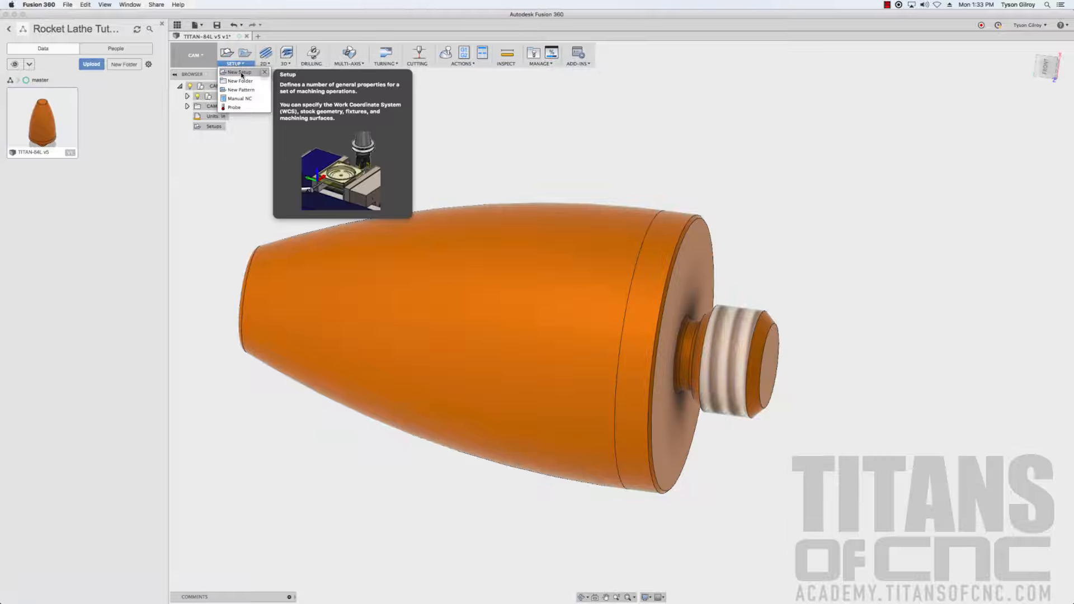
pyautogui.click(242, 74)
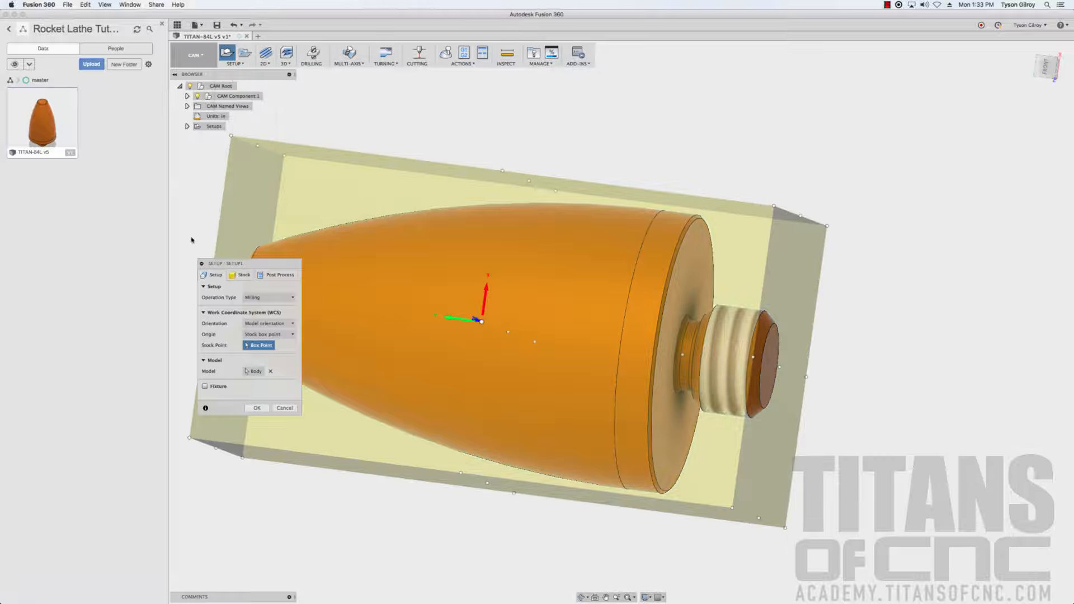
pyautogui.click(250, 297)
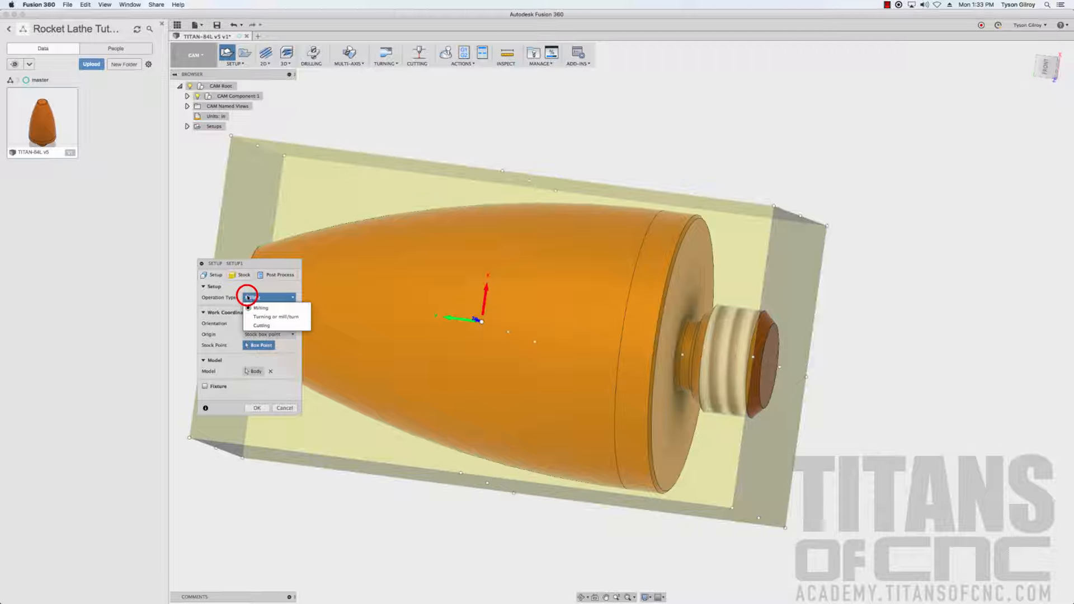
pyautogui.click(276, 317)
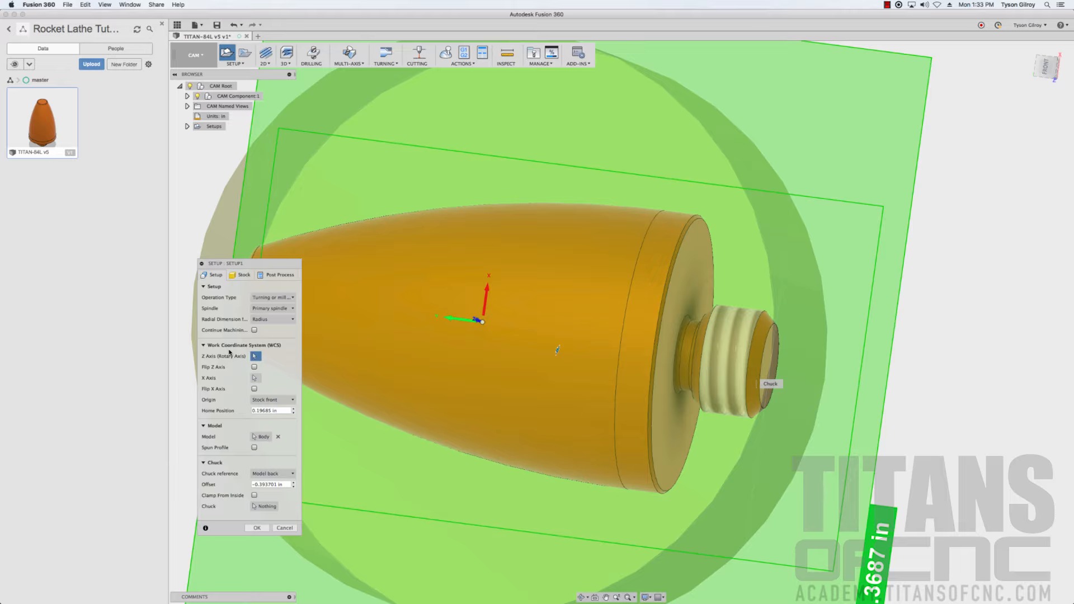
# Align the setup's Z axis with the circular edge at the stud's free end and set the origin to Model front
pyautogui.click(777, 327)
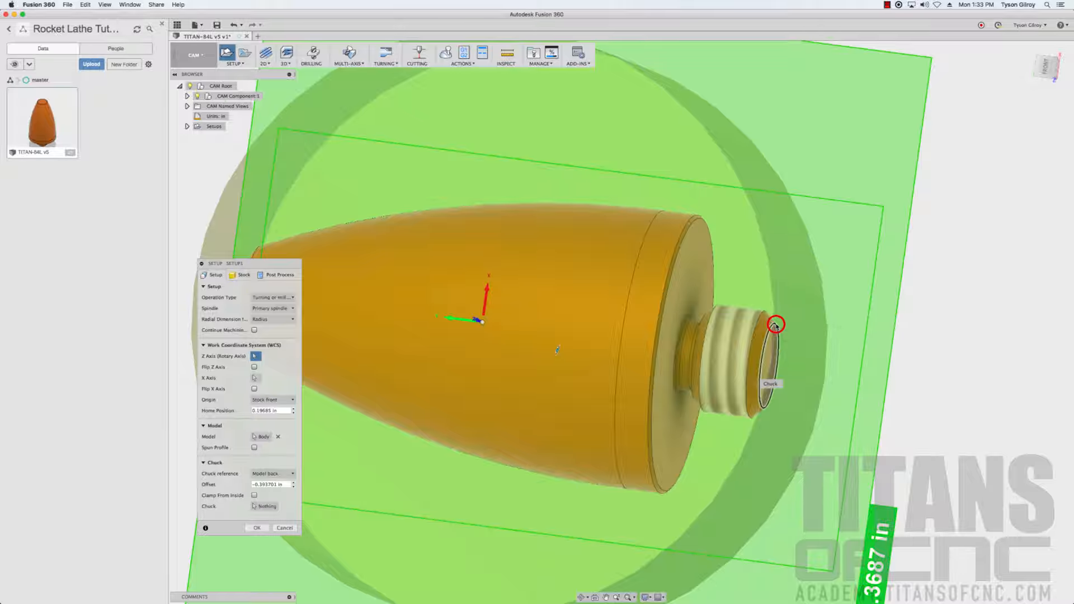
pyautogui.keyDown('shift'); pyautogui.moveTo(830, 330); pyautogui.dragTo(827, 335, button='middle'); pyautogui.keyUp('shift')
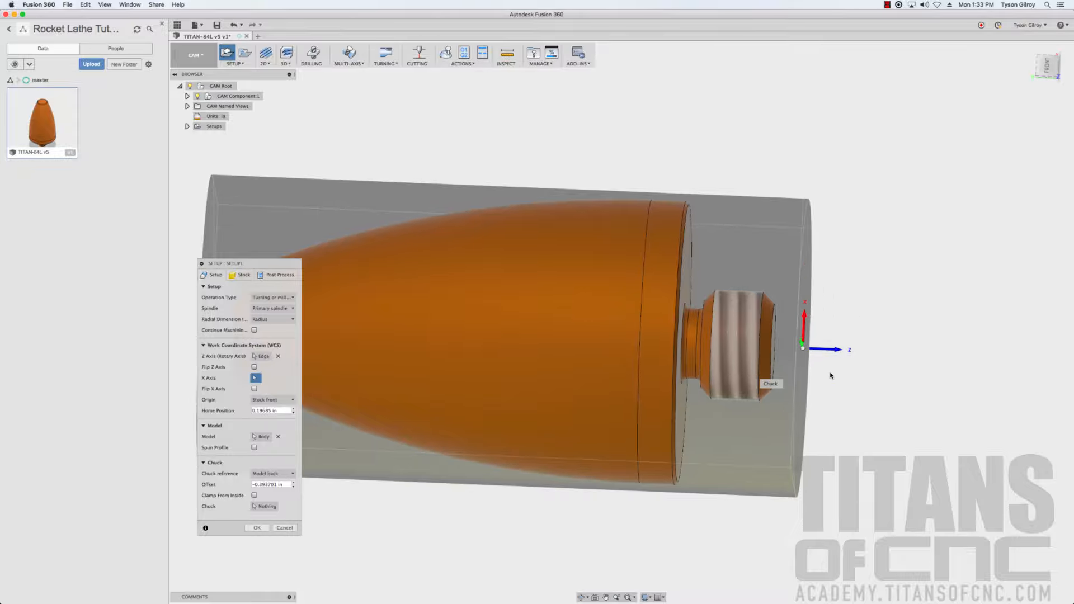
pyautogui.scroll(3, 815, 335)
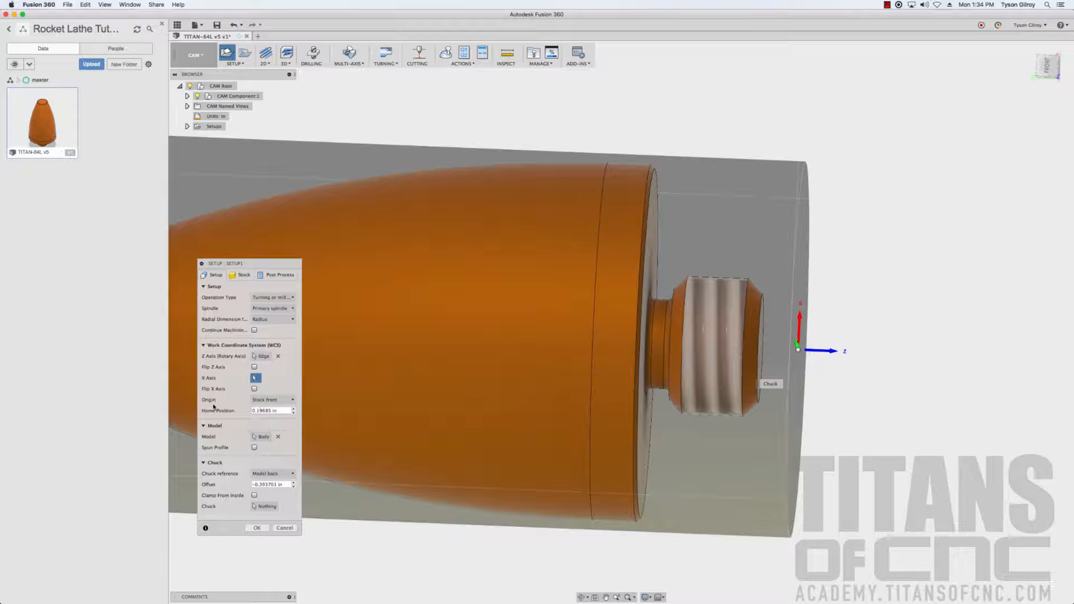
pyautogui.click(269, 400)
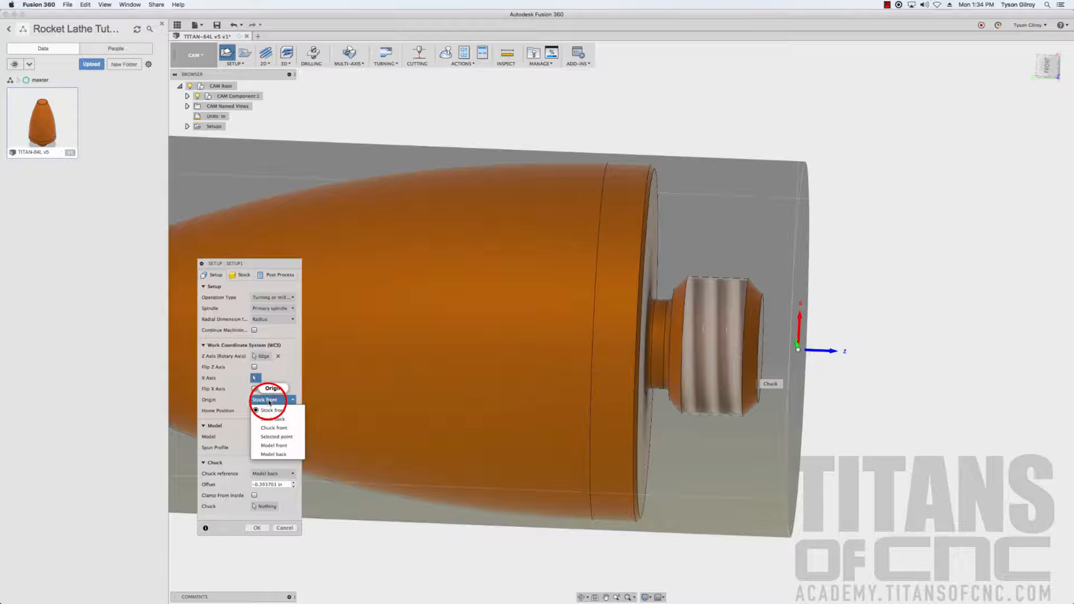
pyautogui.click(273, 446)
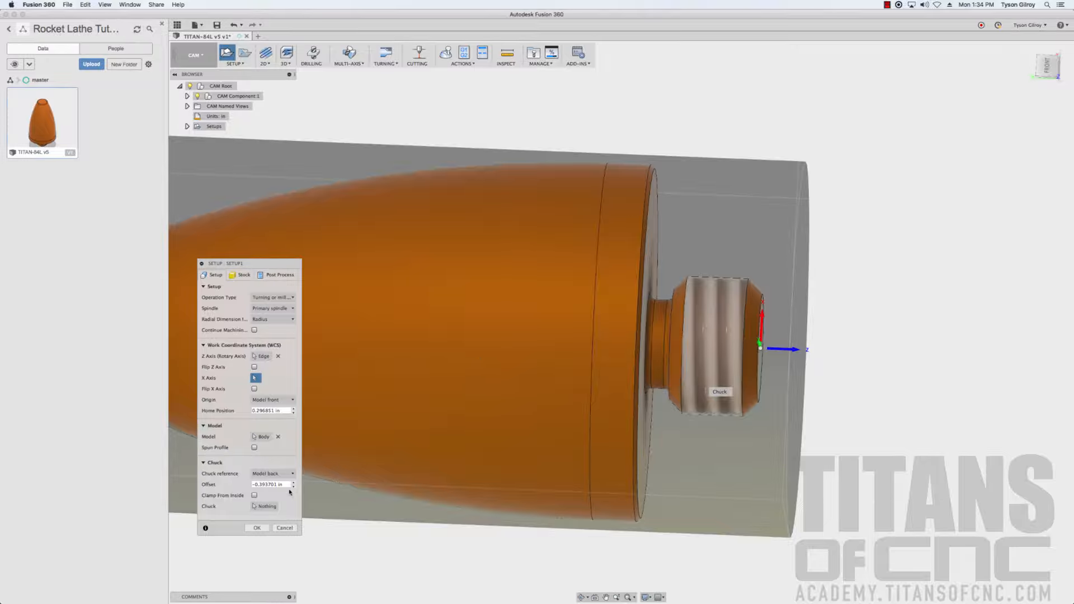
# Position the model in the stock with an offset from front of 0.02 in and finish the setup
pyautogui.click(244, 275)
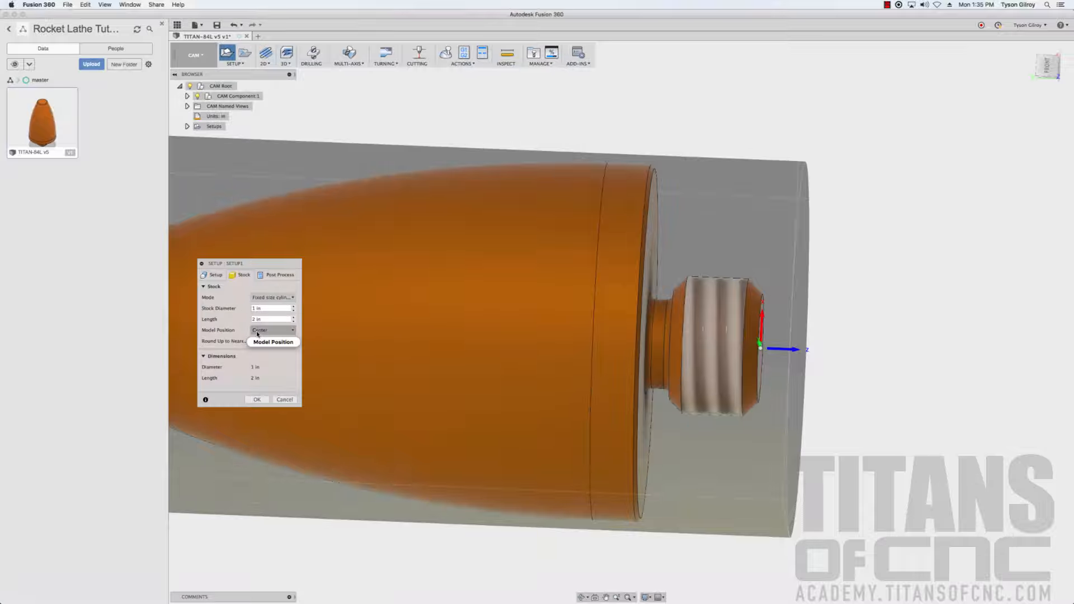
pyautogui.click(258, 331)
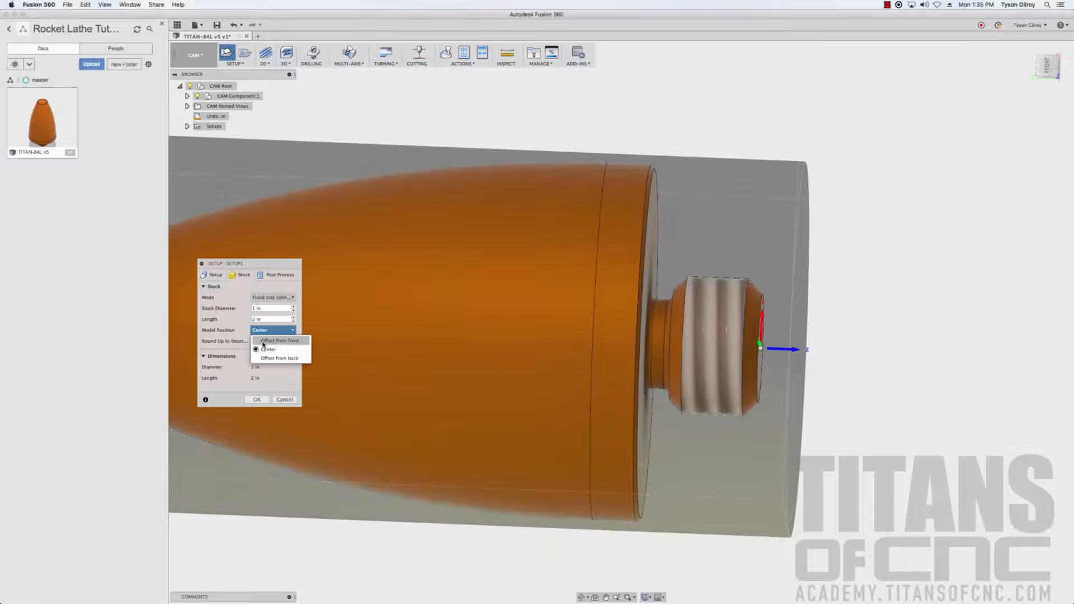
pyautogui.click(263, 342)
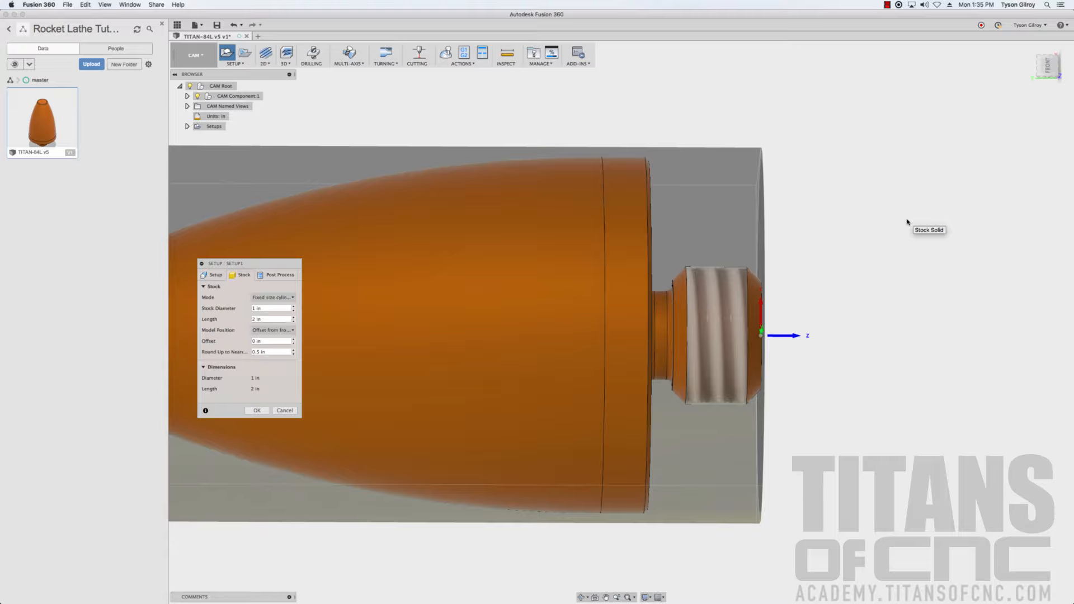
pyautogui.click(263, 342)
pyautogui.press('BackSpace')
pyautogui.write('.02')
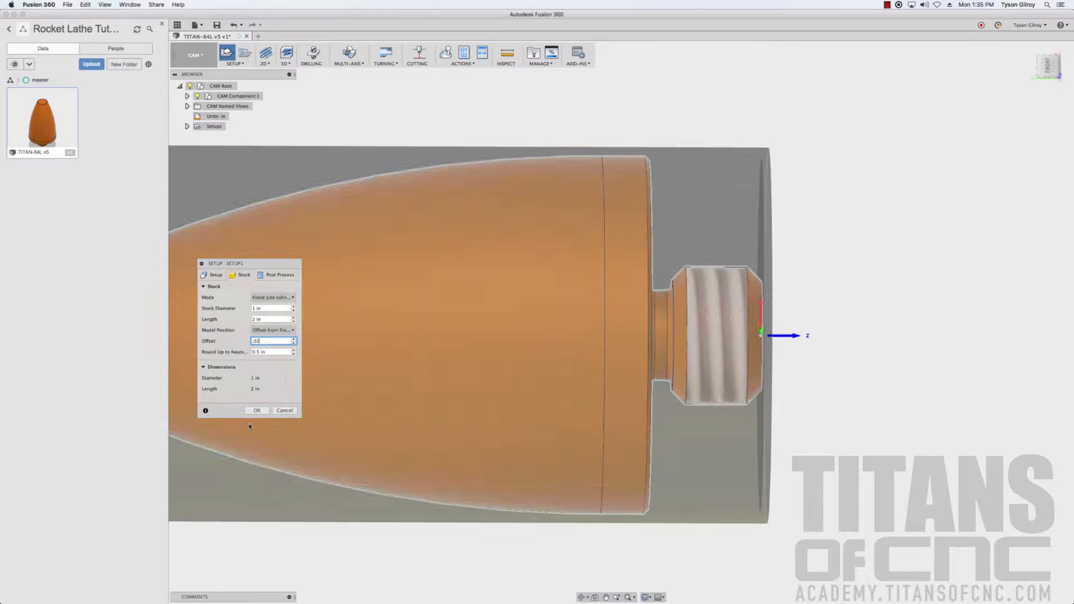
pyautogui.click(250, 411)
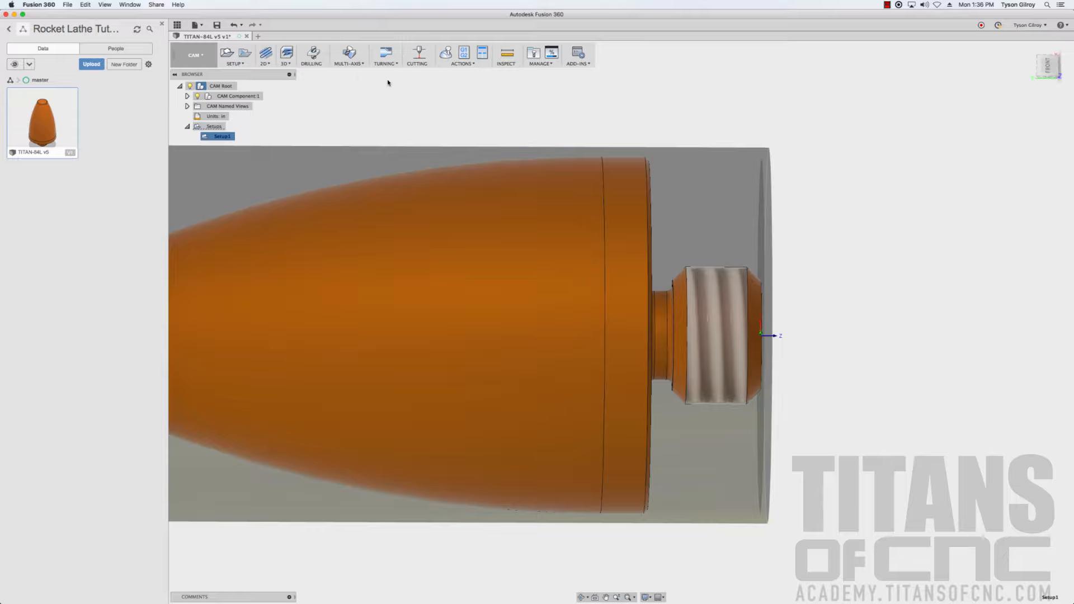
# Start a Turning Face operation and assign tool 1 from the local Titansofcnc library
pyautogui.click(382, 63)
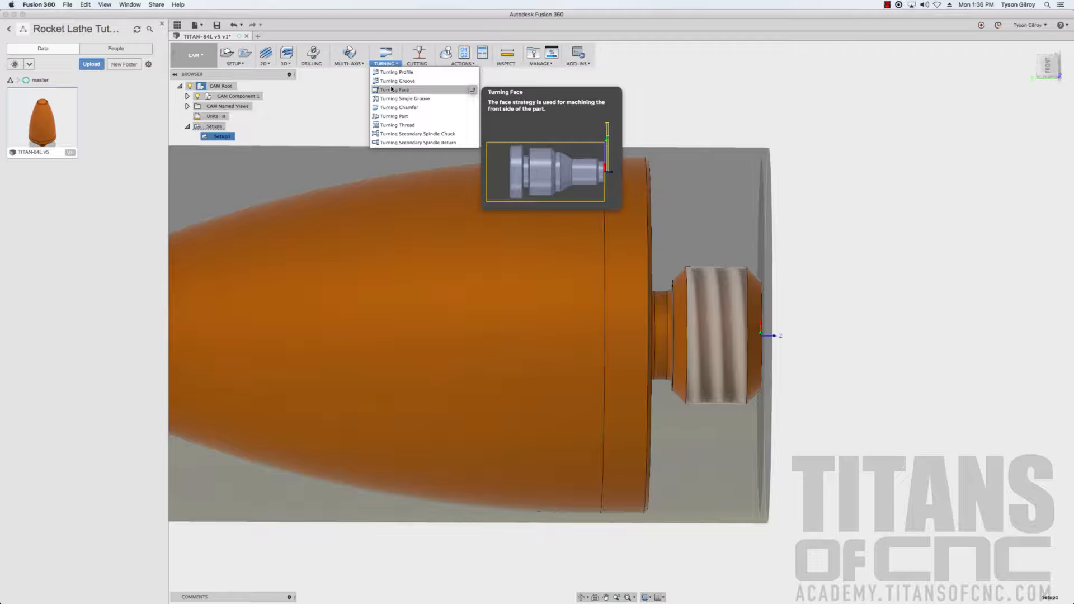
pyautogui.click(392, 89)
pyautogui.click(261, 297)
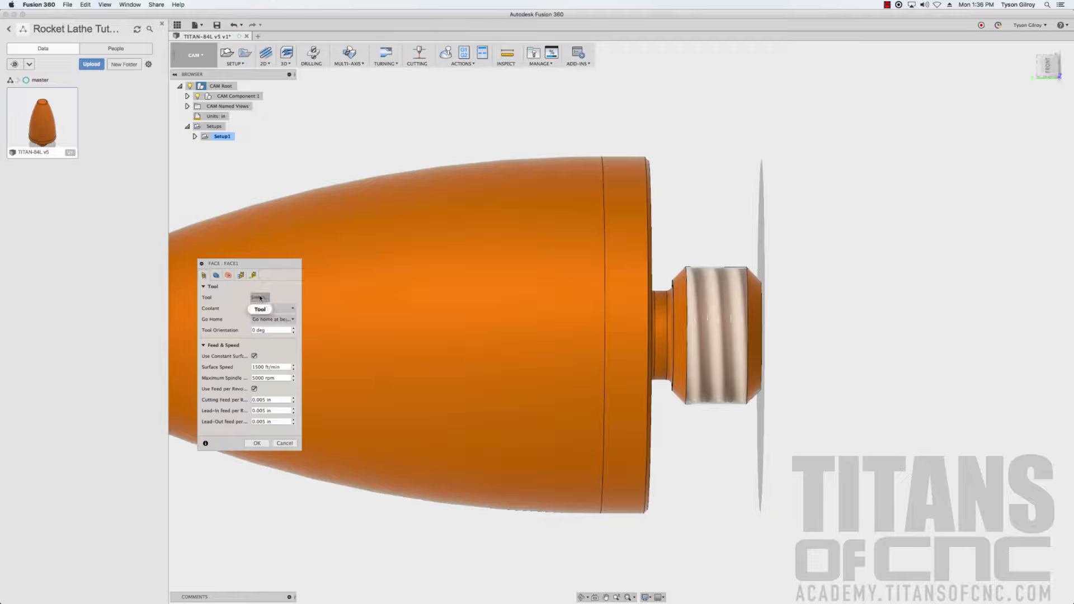
pyautogui.click(121, 266)
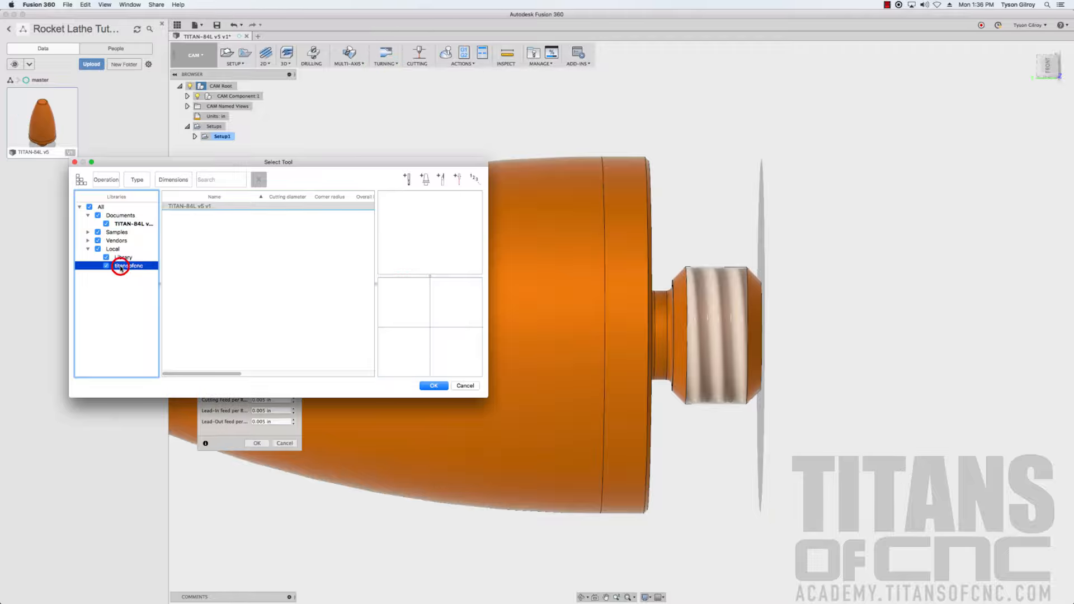
pyautogui.click(215, 213)
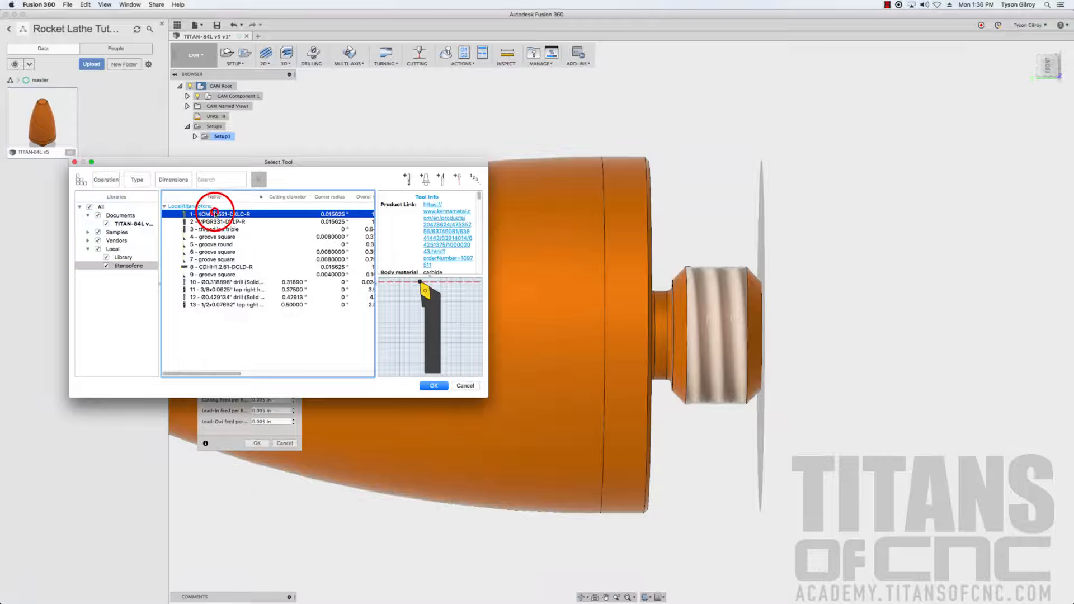
pyautogui.doubleClick(215, 213)
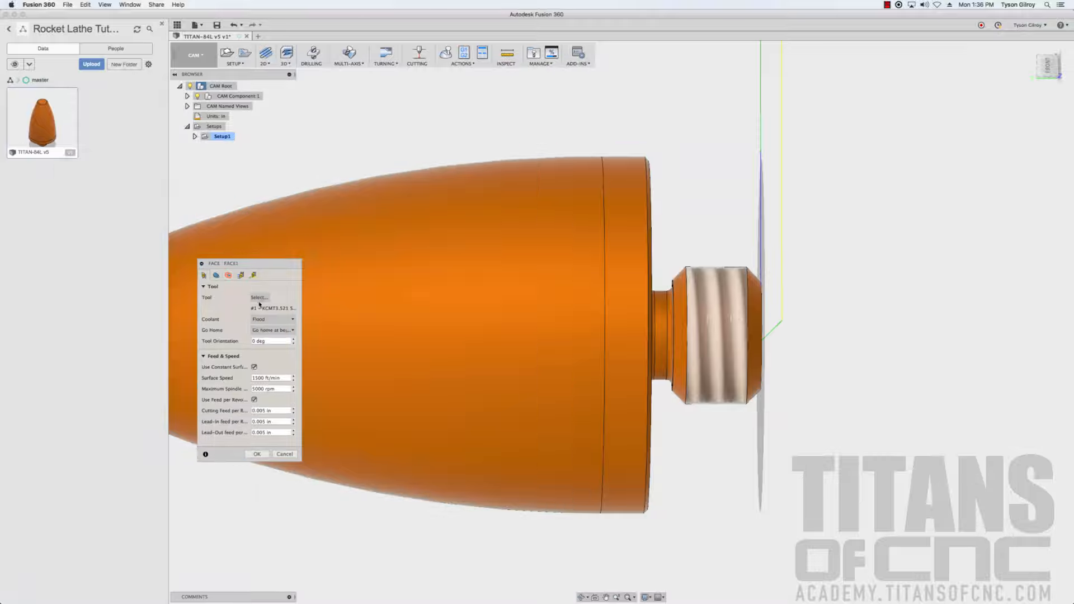
# Set the facing surface speed to 800 ft/min, maximum spindle speed to 3000 rpm, and cutting, lead-in and lead-out feeds per revolution to 0.008 in
pyautogui.click(241, 380)
pyautogui.write('800')
pyautogui.press('Tab')
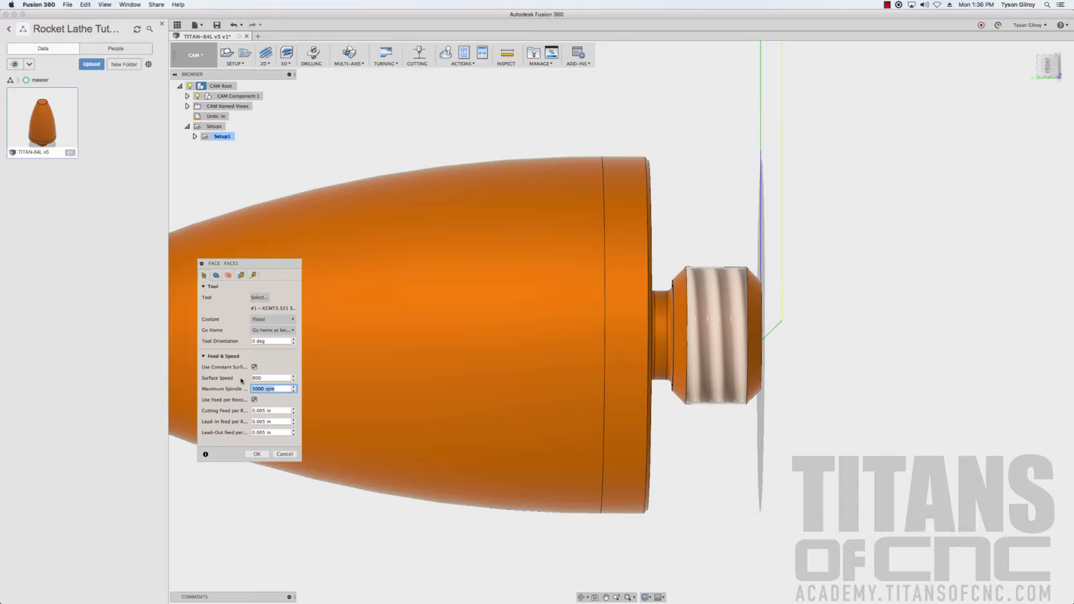
pyautogui.write('3000')
pyautogui.press('Tab')
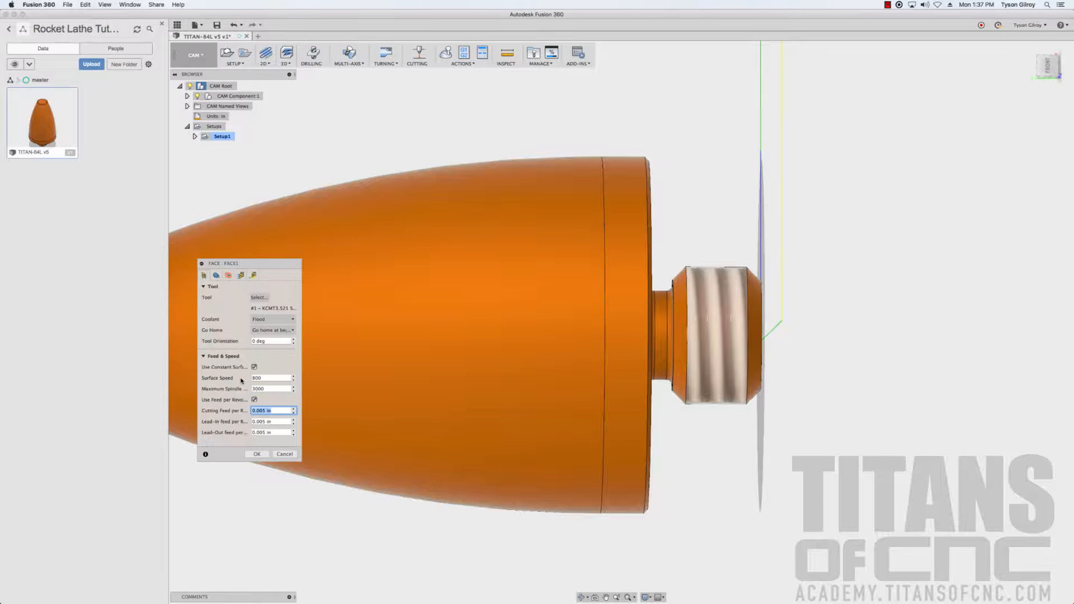
pyautogui.write('.008')
pyautogui.press('Tab')
pyautogui.write('.008')
pyautogui.press('Tab')
pyautogui.write('.0')
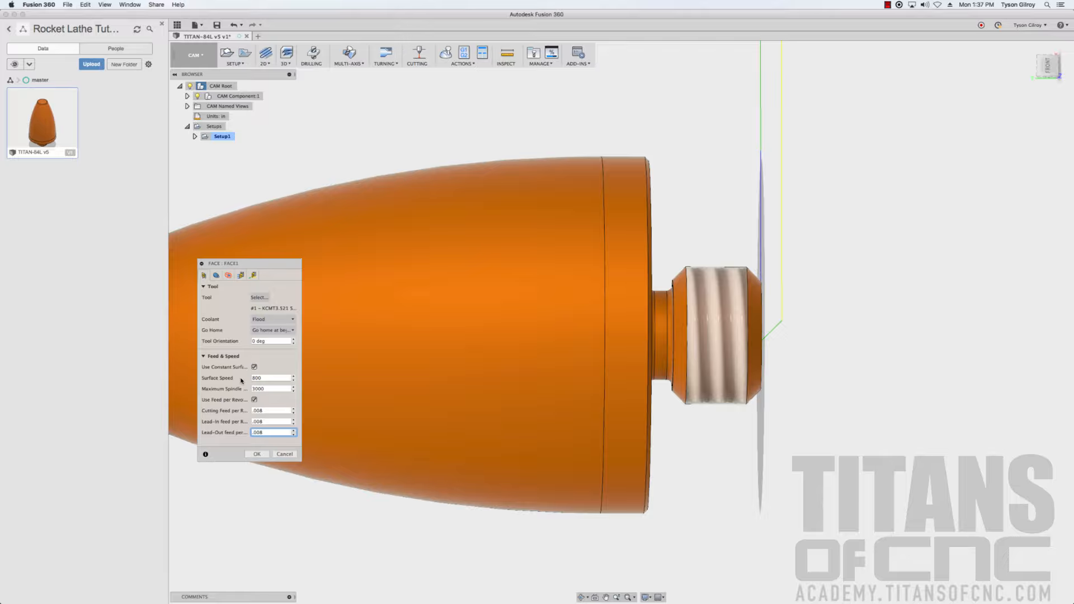
# Set the facing operation's clearance offset from the stock OD to 0.2 in
pyautogui.click(226, 276)
pyautogui.click(227, 275)
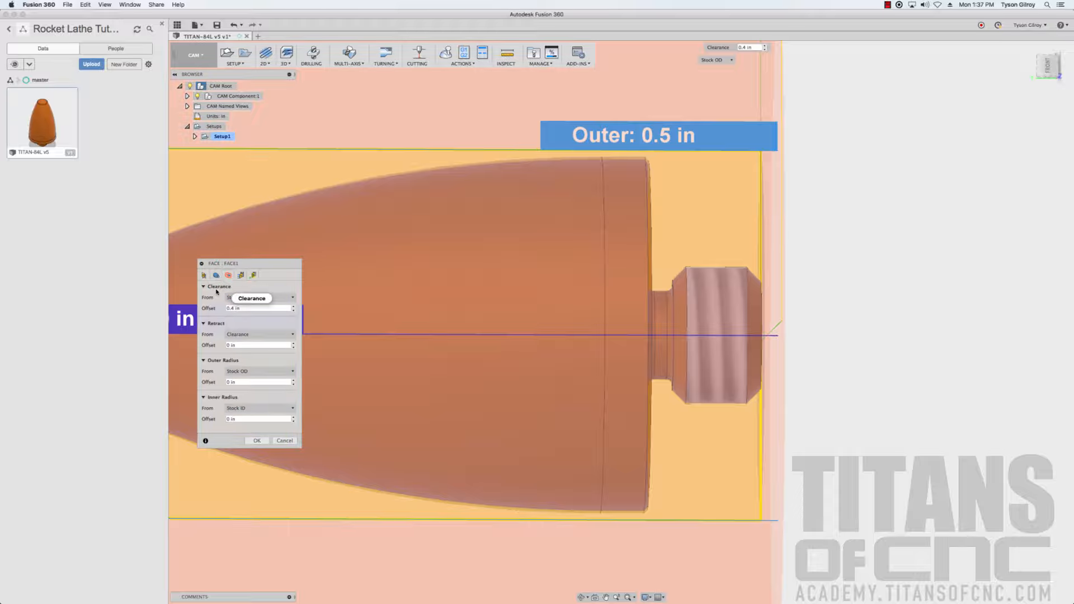
pyautogui.click(250, 308)
pyautogui.press('BackSpace')
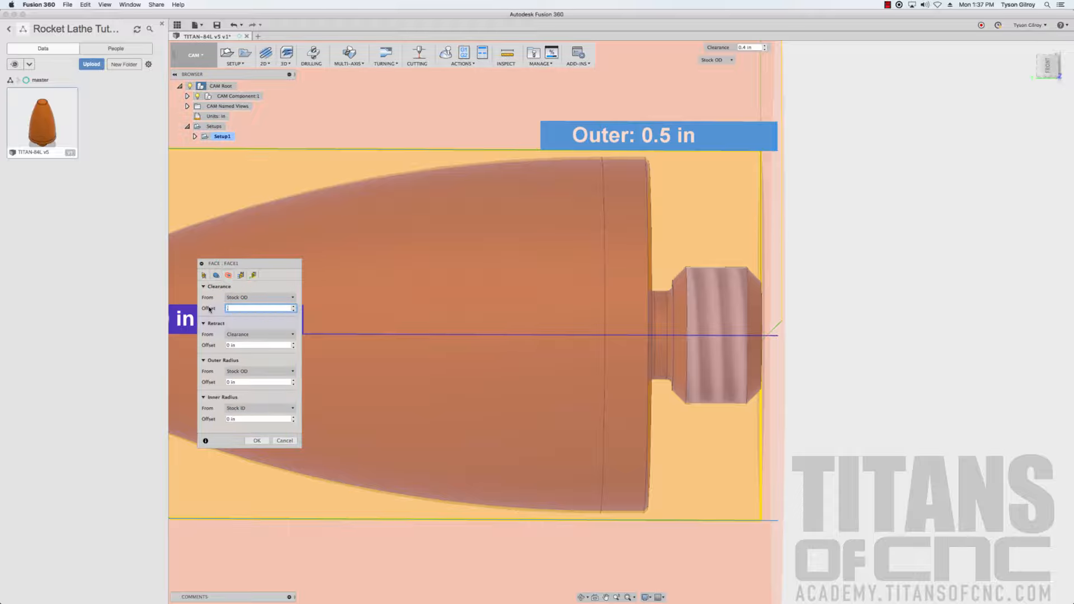
pyautogui.write('.2')
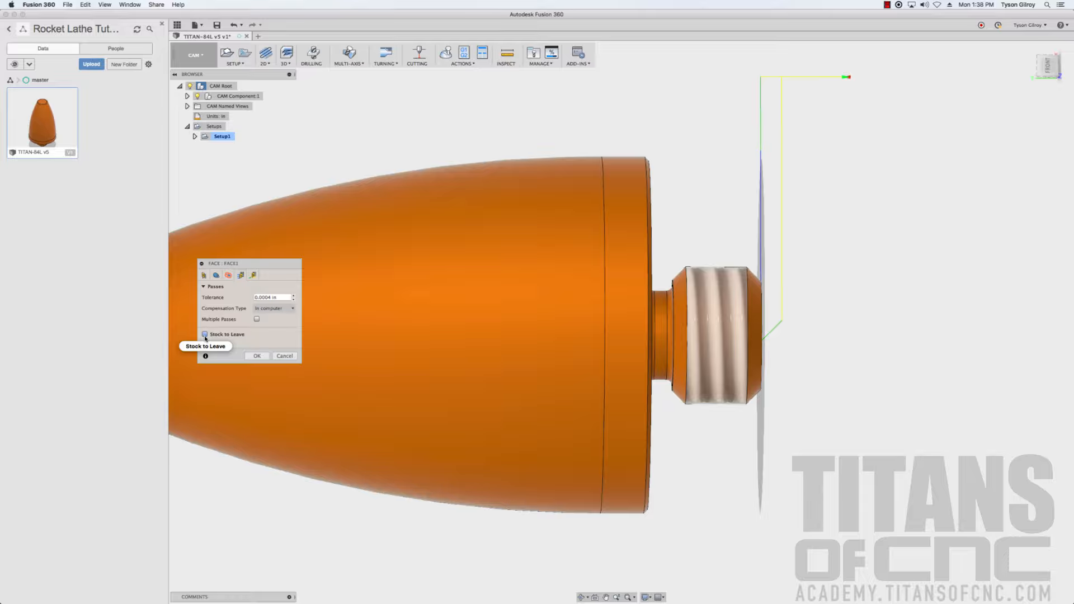
# Enable Stock to Leave for the facing passes, keep the default lead-in and lead-out settings, and finish the Face operation
pyautogui.click(205, 335)
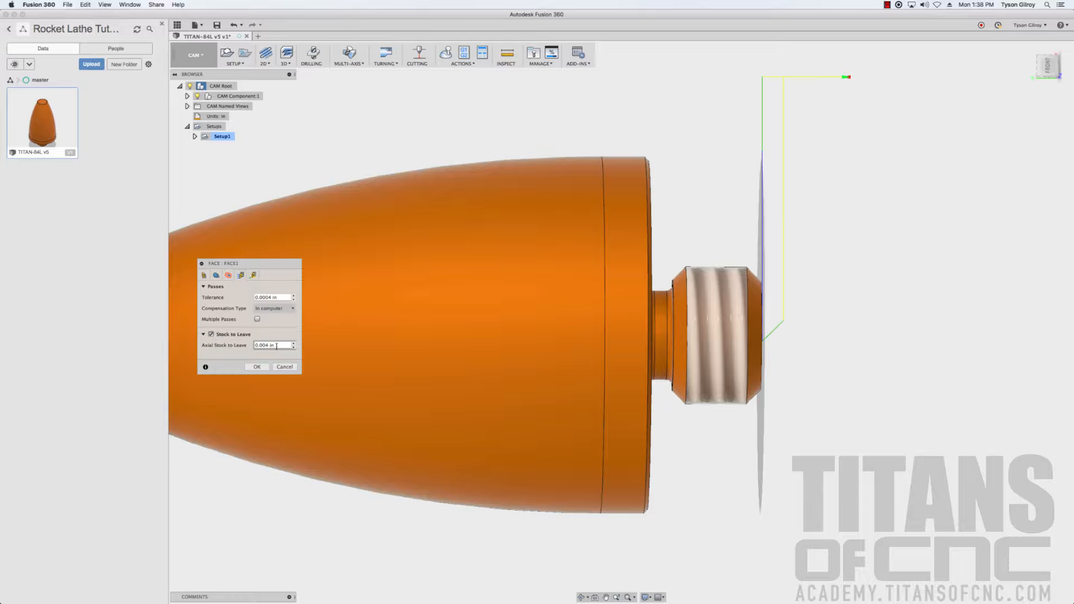
pyautogui.click(253, 275)
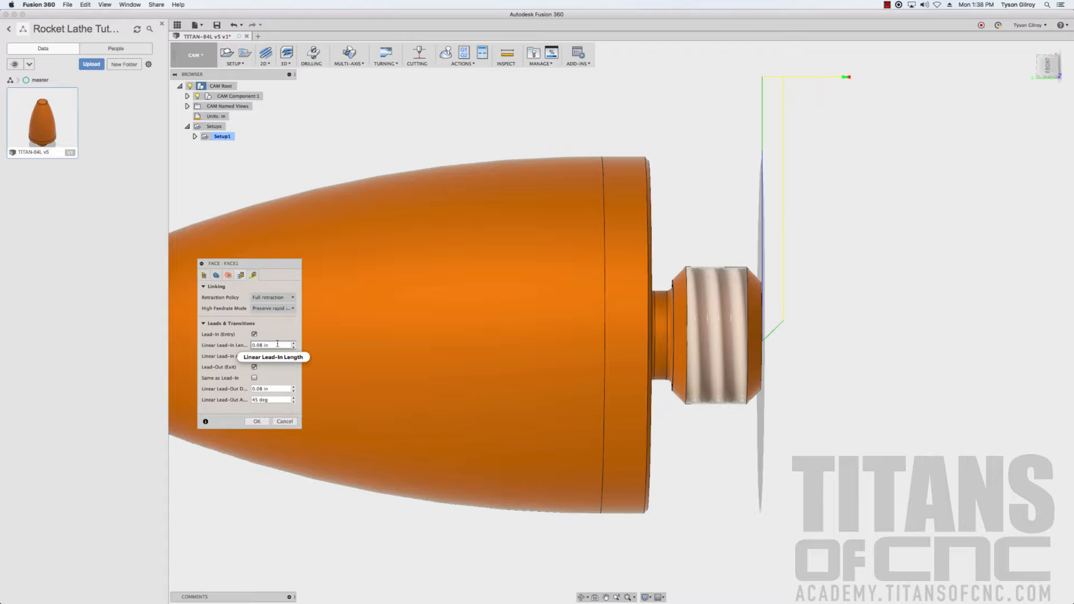
pyautogui.moveTo(266, 345)
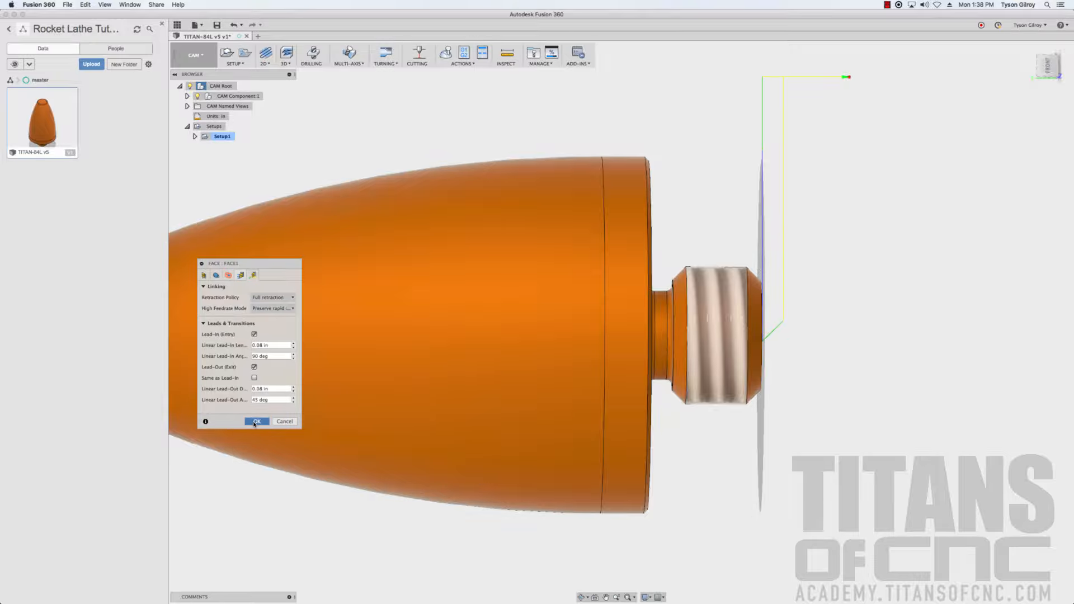
pyautogui.click(253, 422)
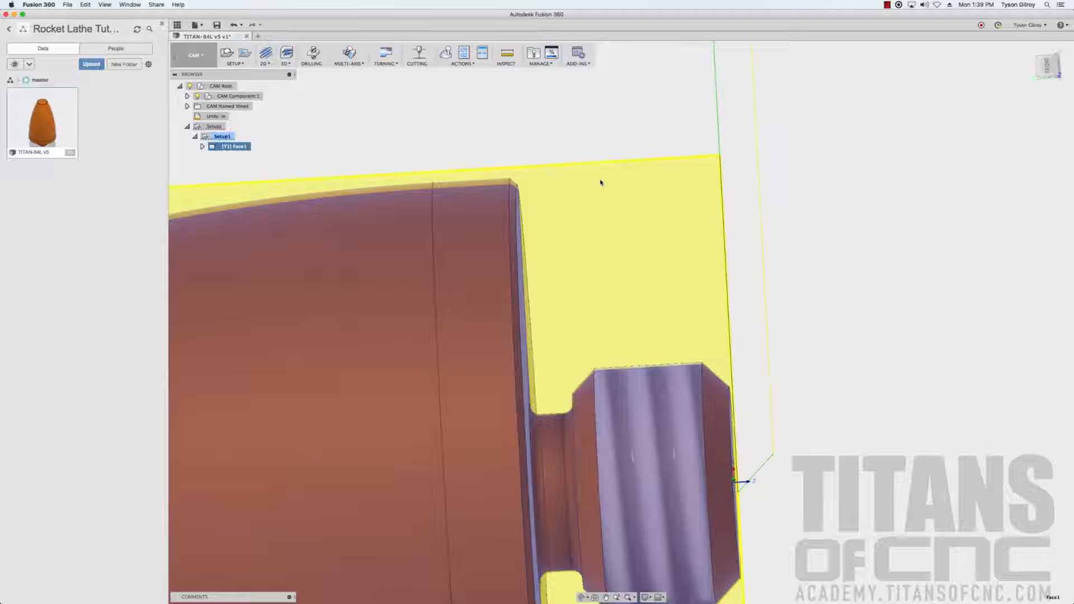
# Start a Turning Profile operation with tool 1 and keep grooving on Allow radial and axial grooving
pyautogui.click(395, 63)
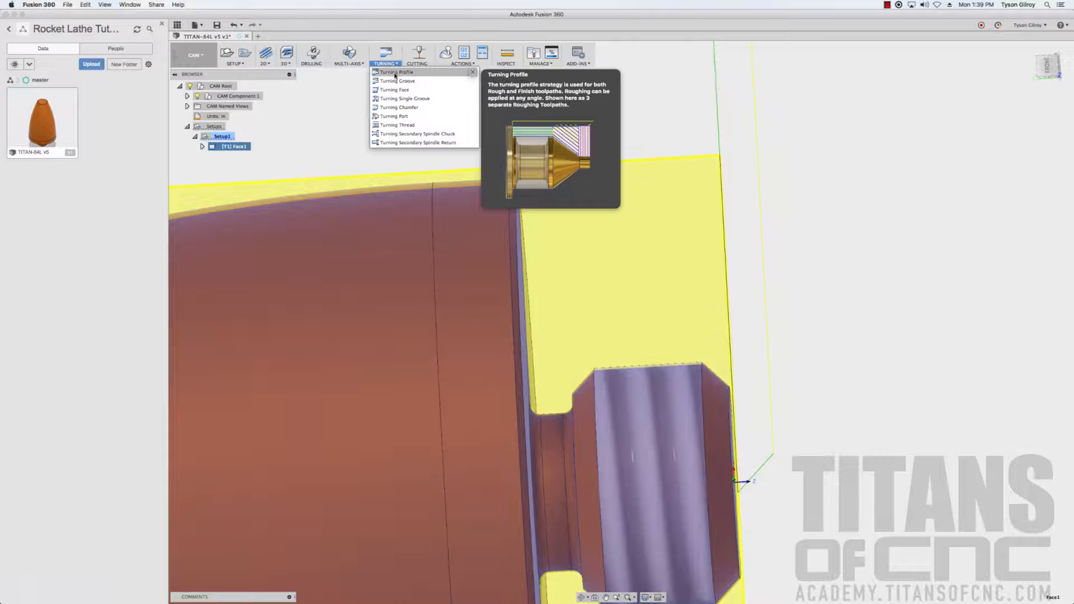
pyautogui.click(395, 73)
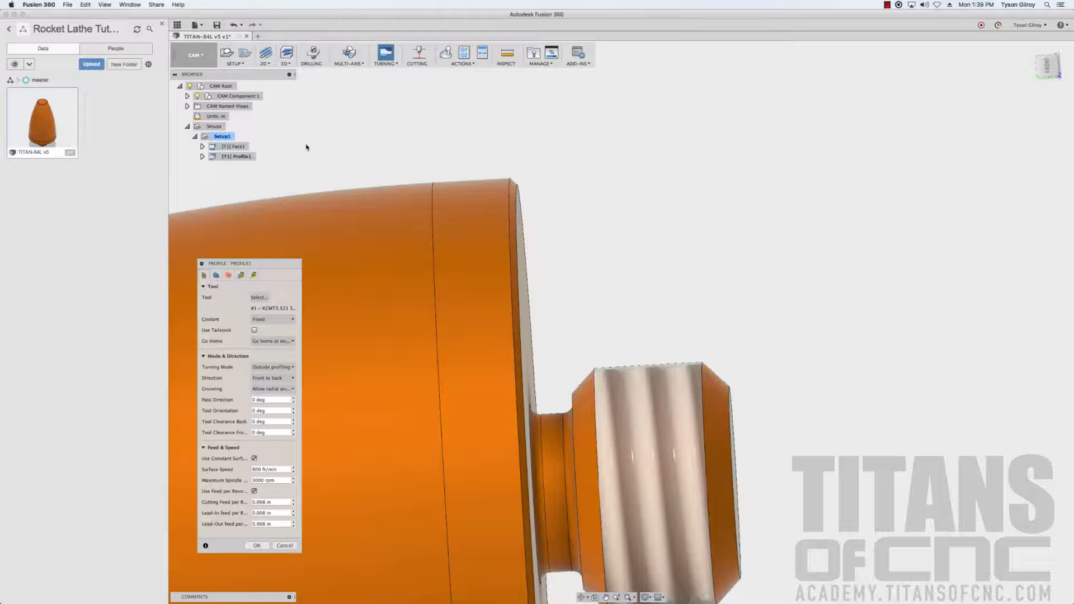
pyautogui.click(262, 389)
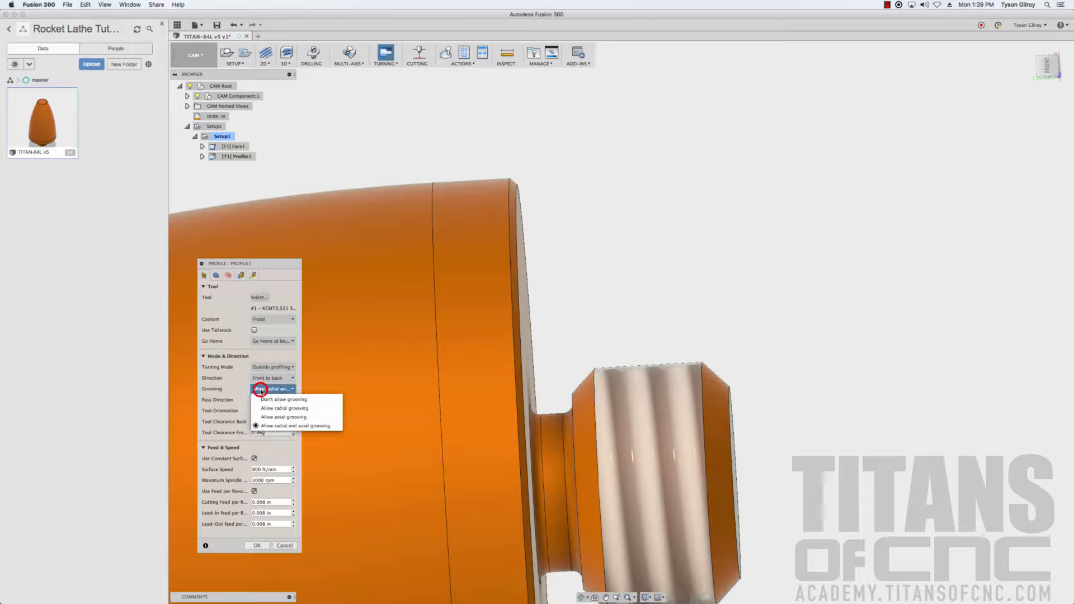
pyautogui.click(269, 427)
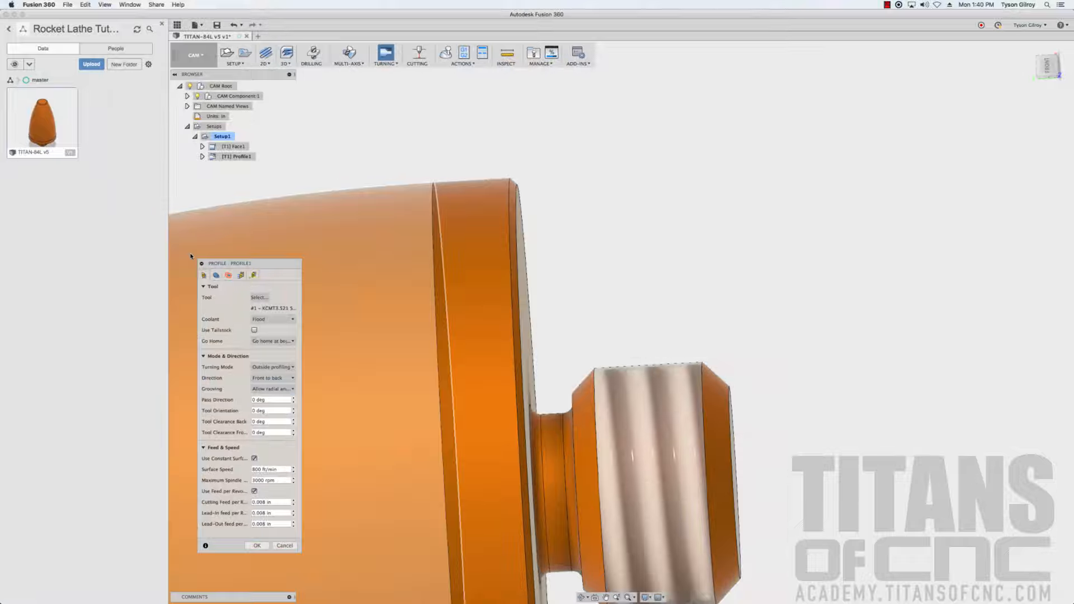
# Set the profile's front boundary mode to Stock front
pyautogui.click(216, 275)
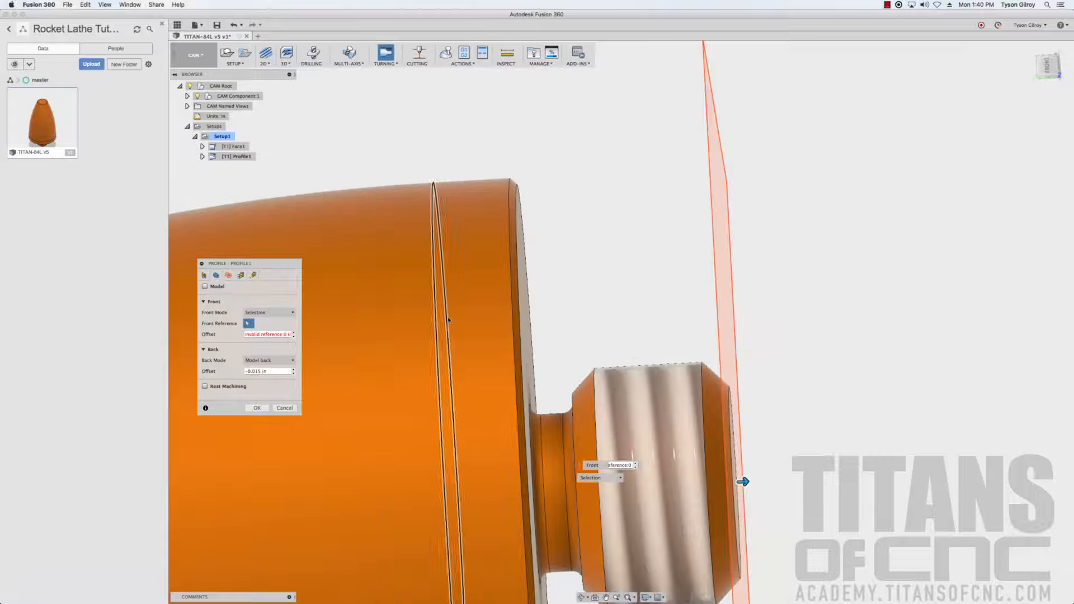
pyautogui.scroll(4, 645, 271)
pyautogui.scroll(-5, 646, 272)
pyautogui.scroll(-2, 645, 271)
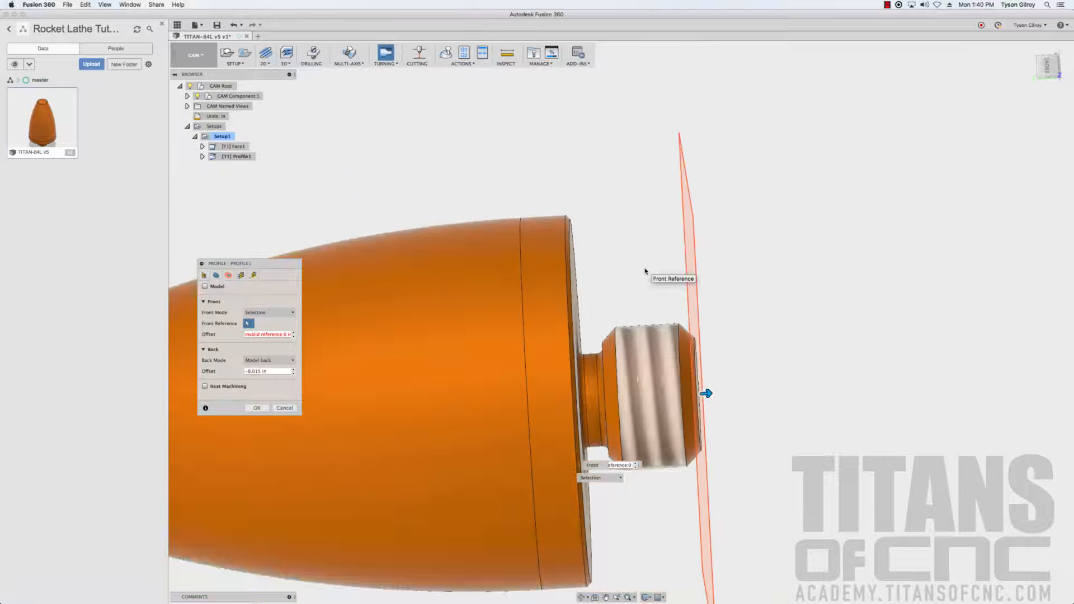
pyautogui.scroll(3, 645, 271)
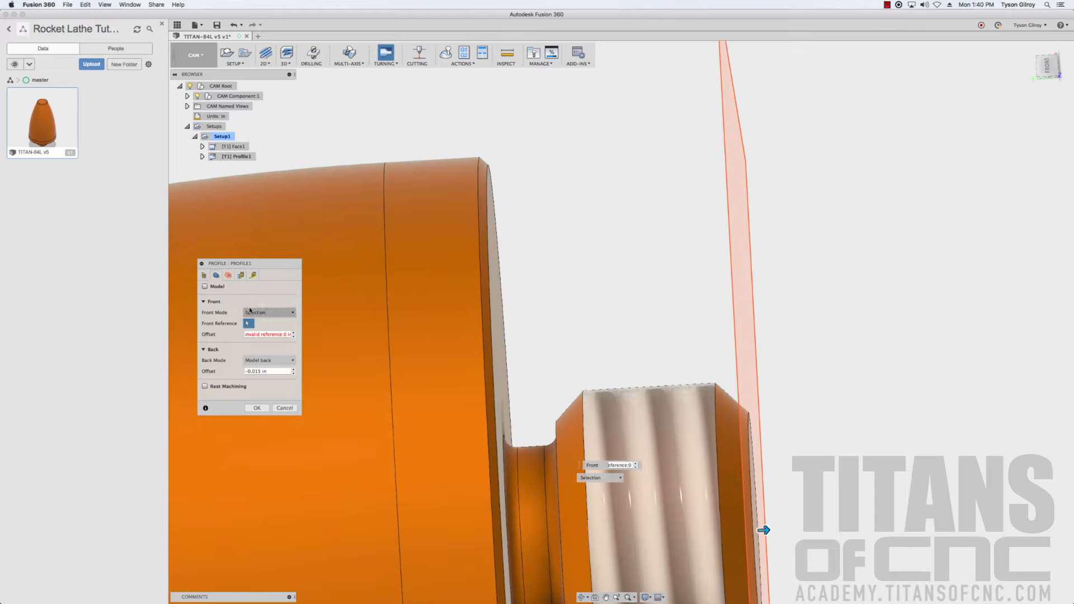
pyautogui.click(250, 312)
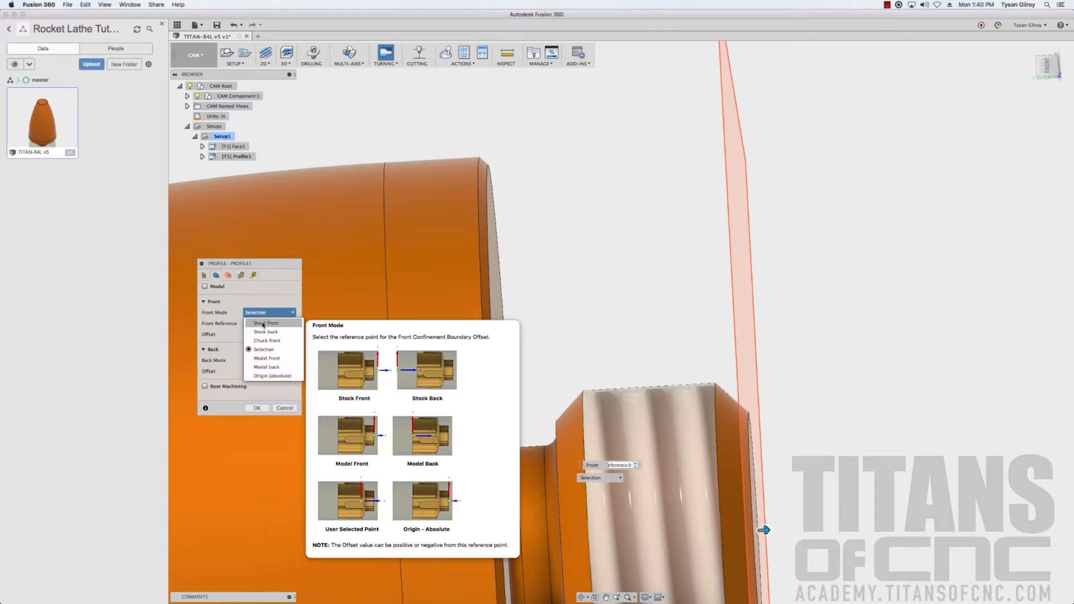
pyautogui.click(263, 324)
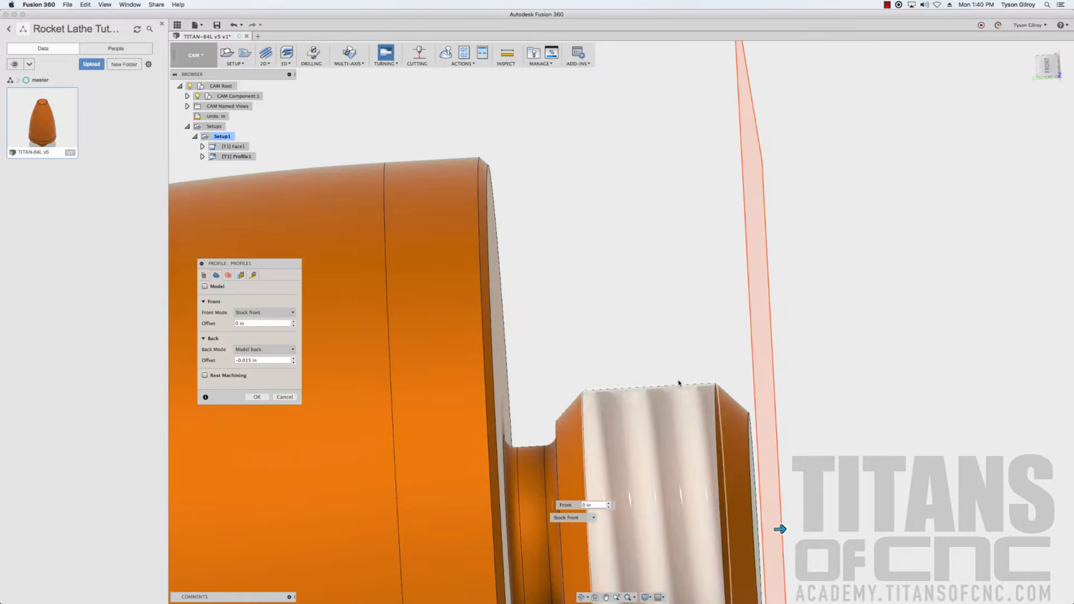
# Set the profile's back boundary to Selection, referencing the edge where the body's outer diameter meets the small chamfer, with 0 in offset
pyautogui.click(237, 349)
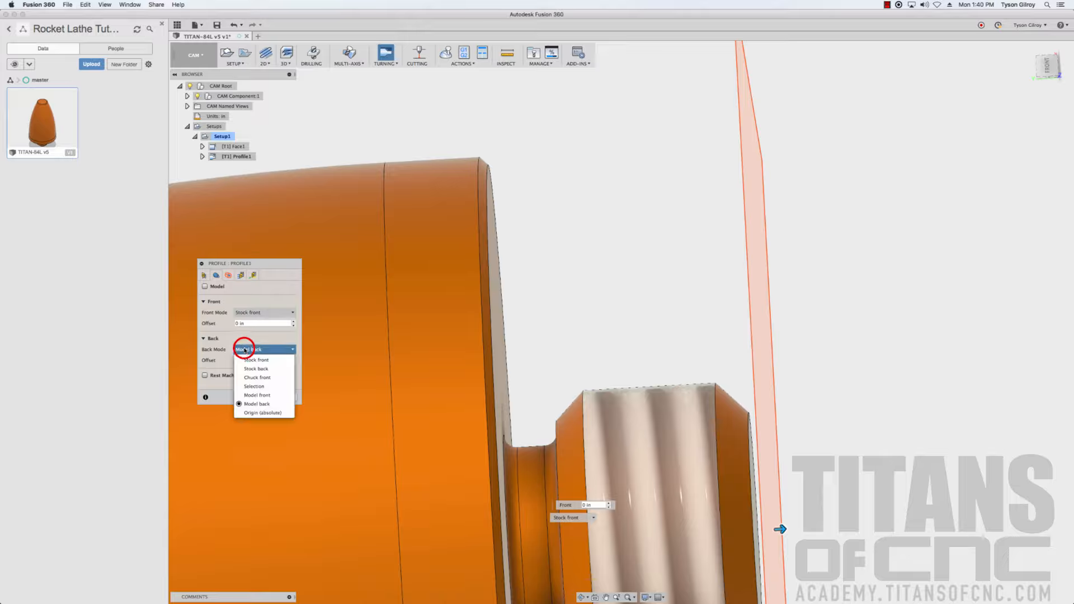
pyautogui.click(259, 388)
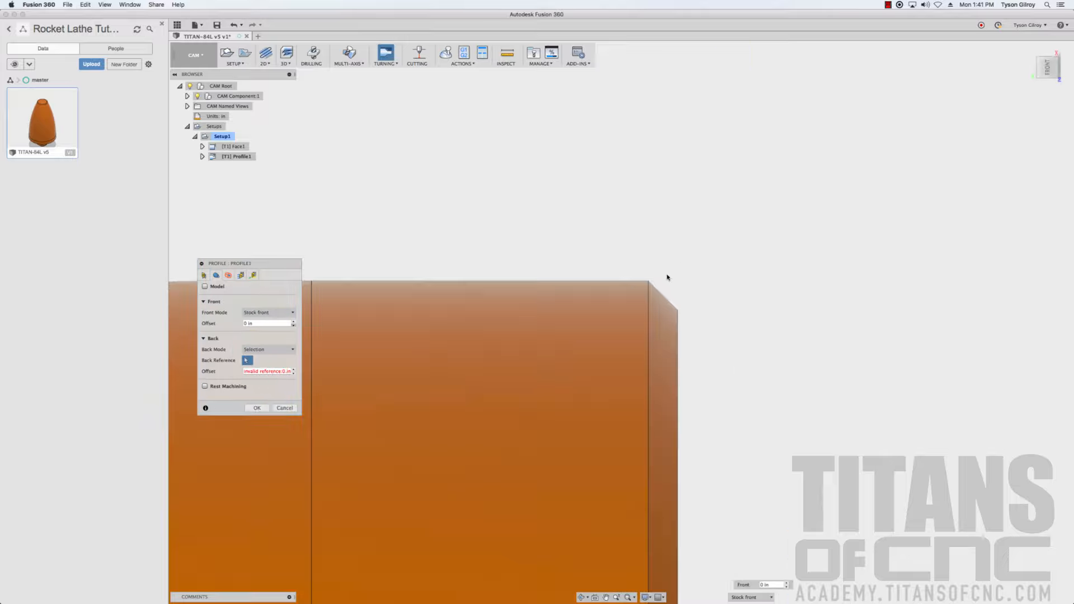
pyautogui.click(648, 280)
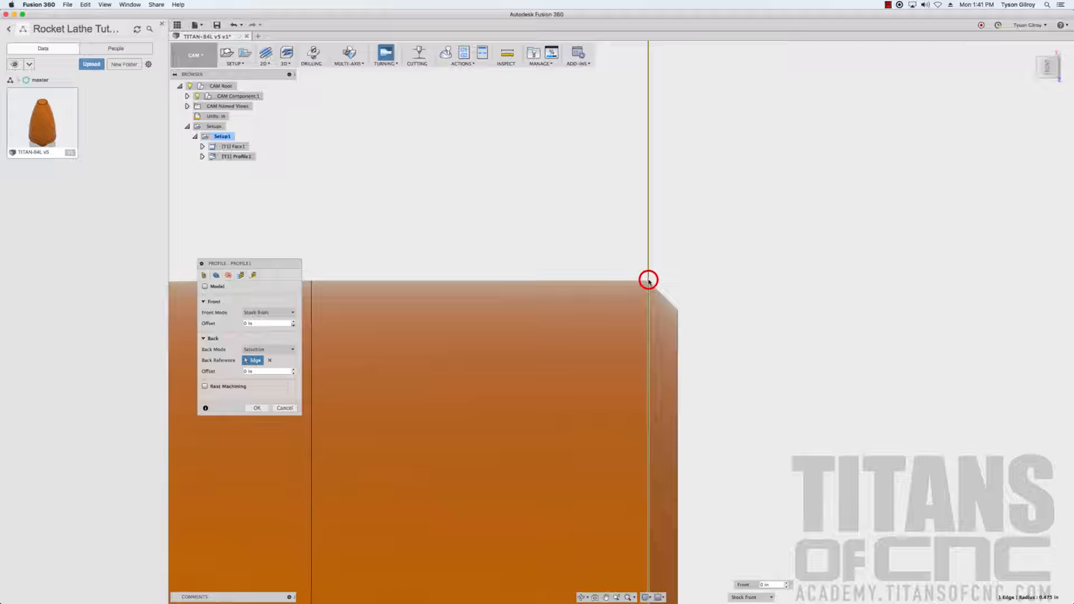
pyautogui.click(256, 372)
pyautogui.scroll(-10, 620, 261)
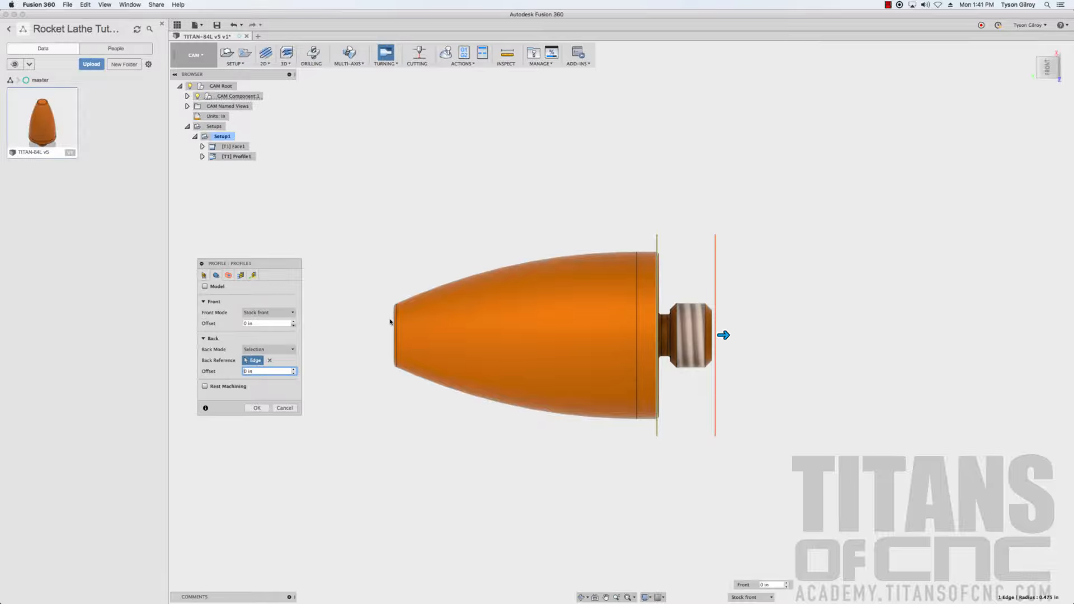
# Reference the profile's inner radius to the circular edge of the stud's end face, keeping its offset at -0.01 in
pyautogui.click(228, 276)
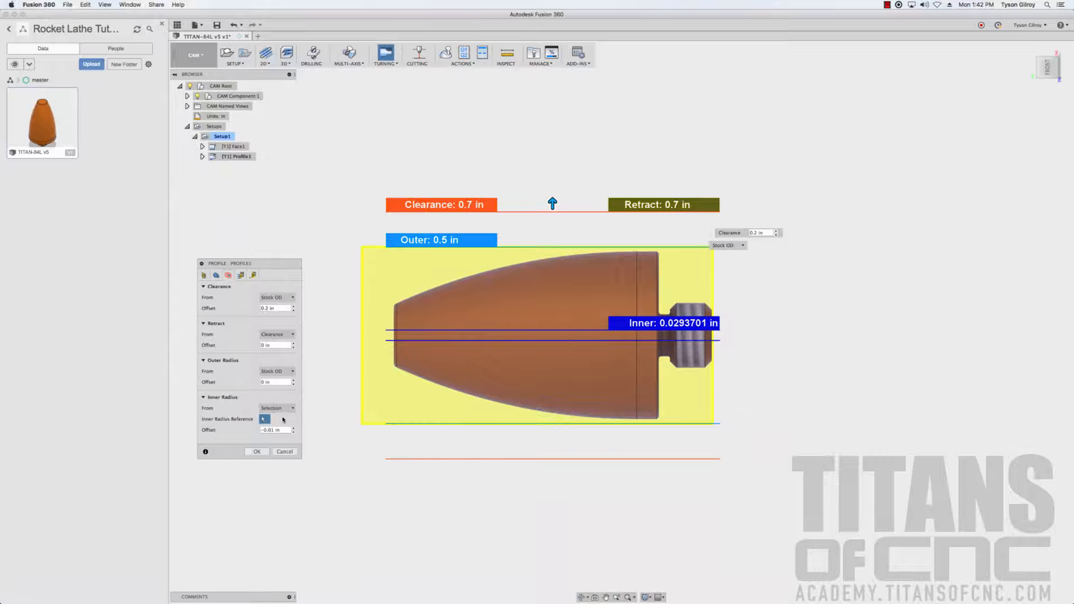
pyautogui.keyDown('shift'); pyautogui.moveTo(358, 417); pyautogui.dragTo(729, 363, button='middle'); pyautogui.keyUp('shift')
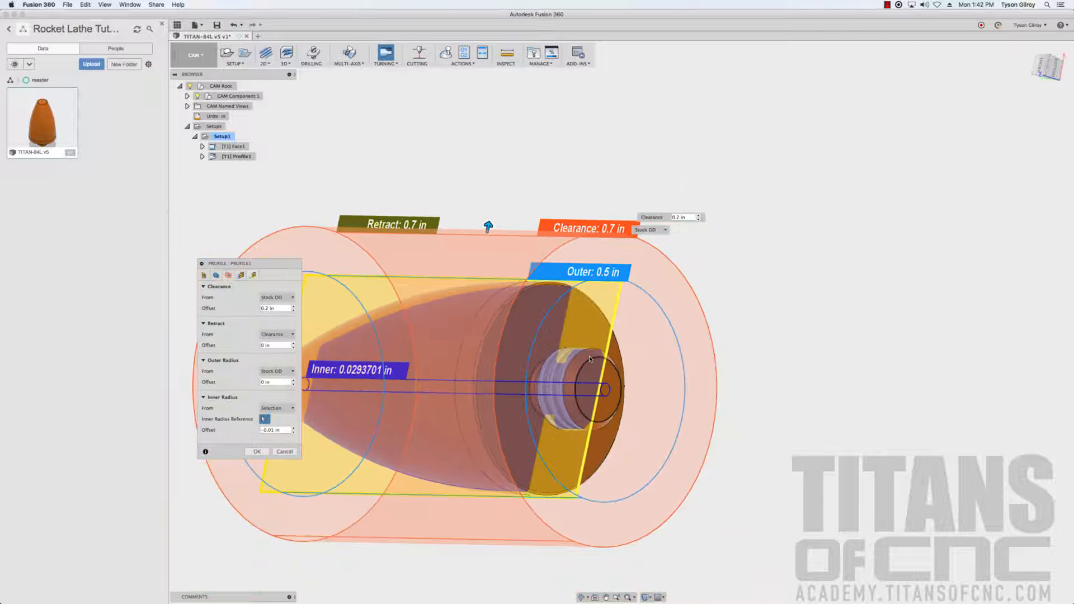
pyautogui.scroll(6, 588, 355)
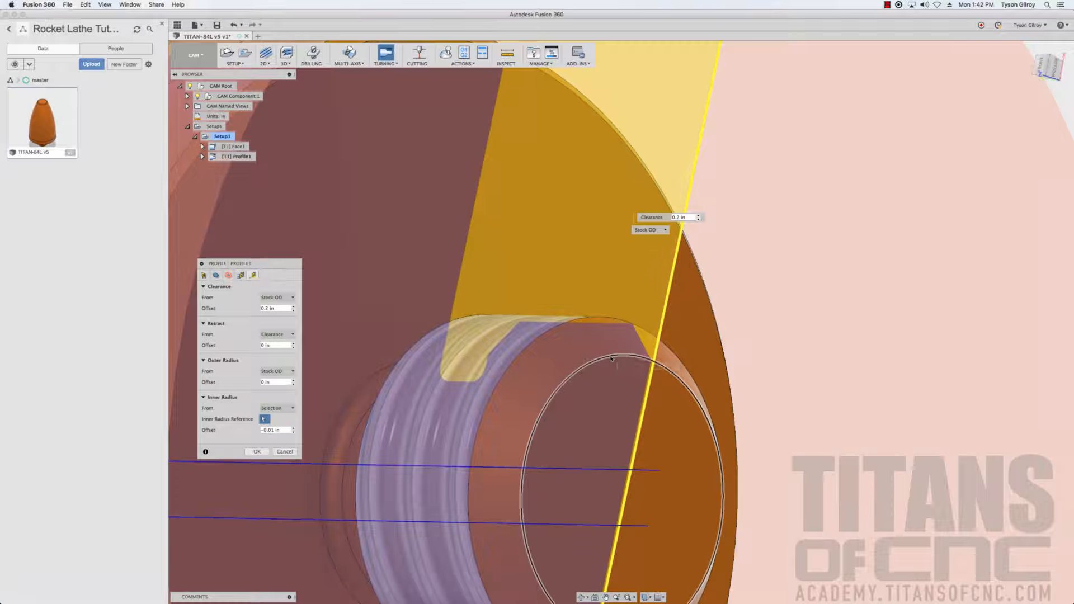
pyautogui.click(581, 368)
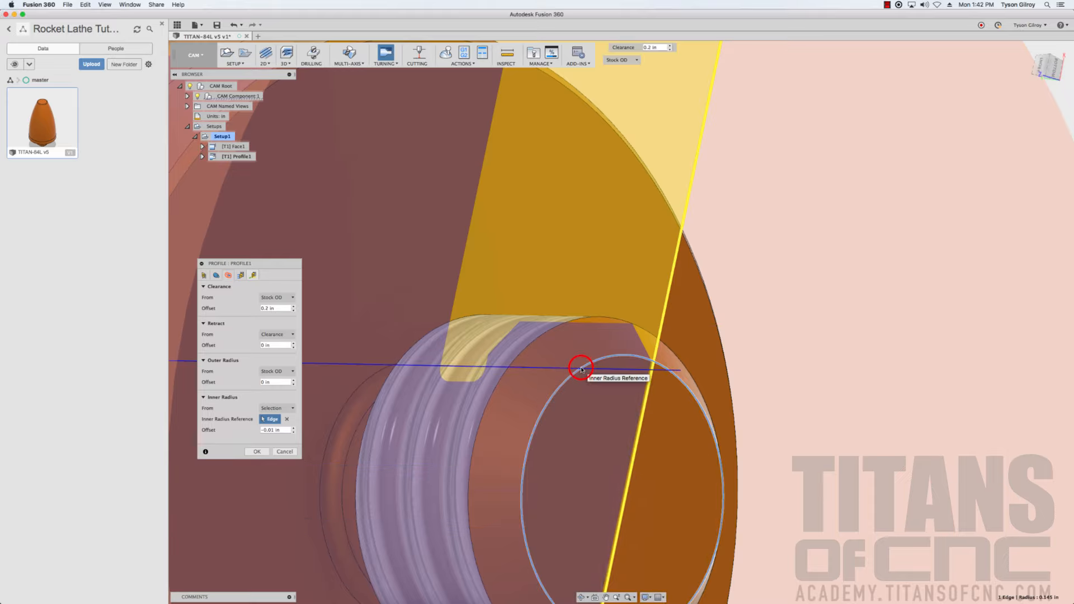
pyautogui.keyDown('shift'); pyautogui.moveTo(744, 326); pyautogui.dragTo(791, 257, button='middle'); pyautogui.keyUp('shift')
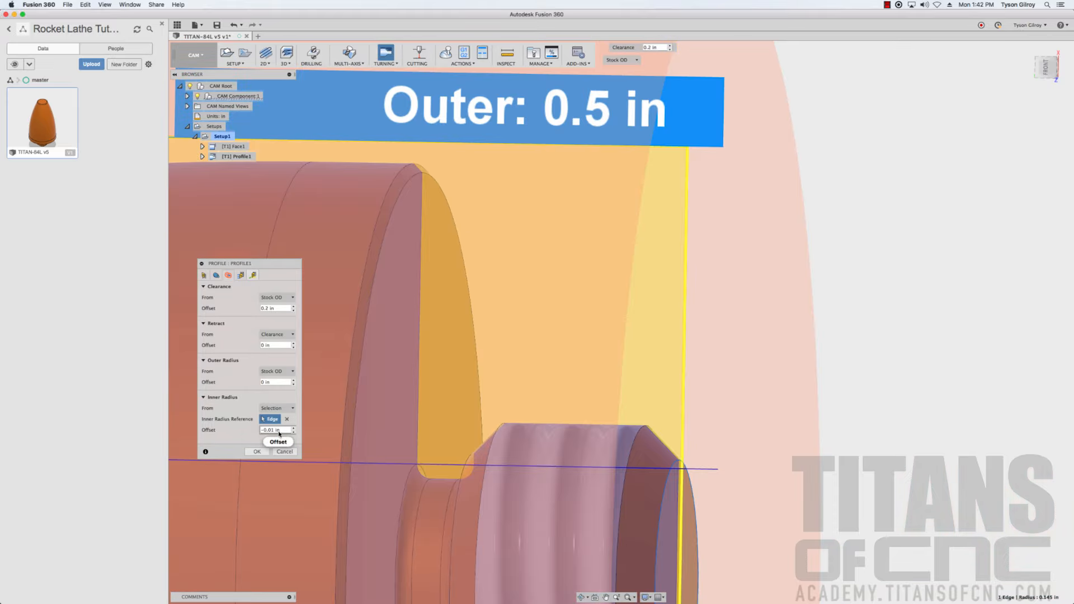
pyautogui.click(279, 432)
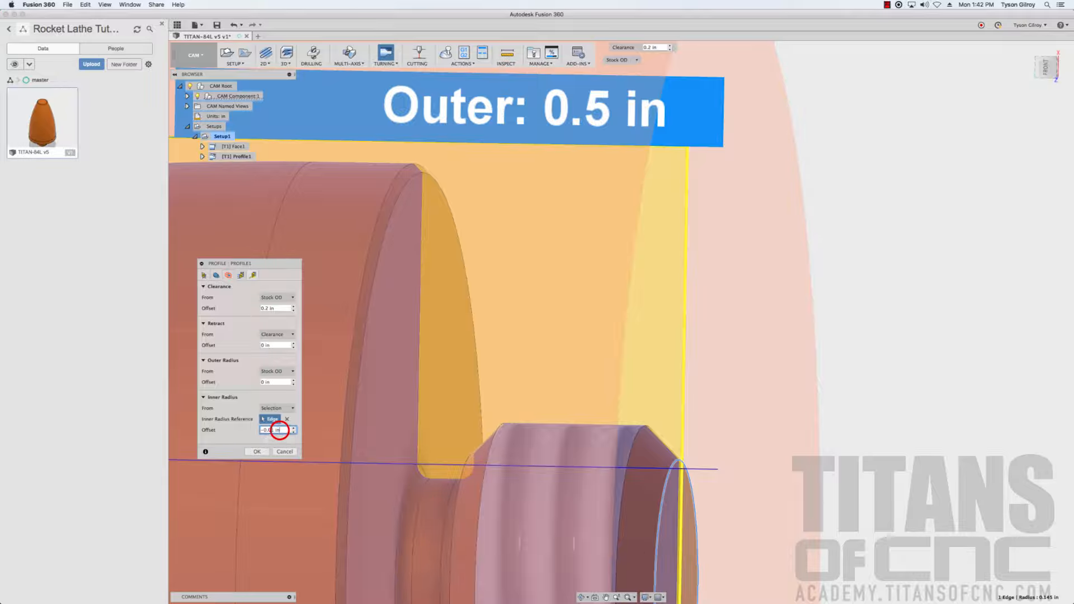
pyautogui.click(264, 430)
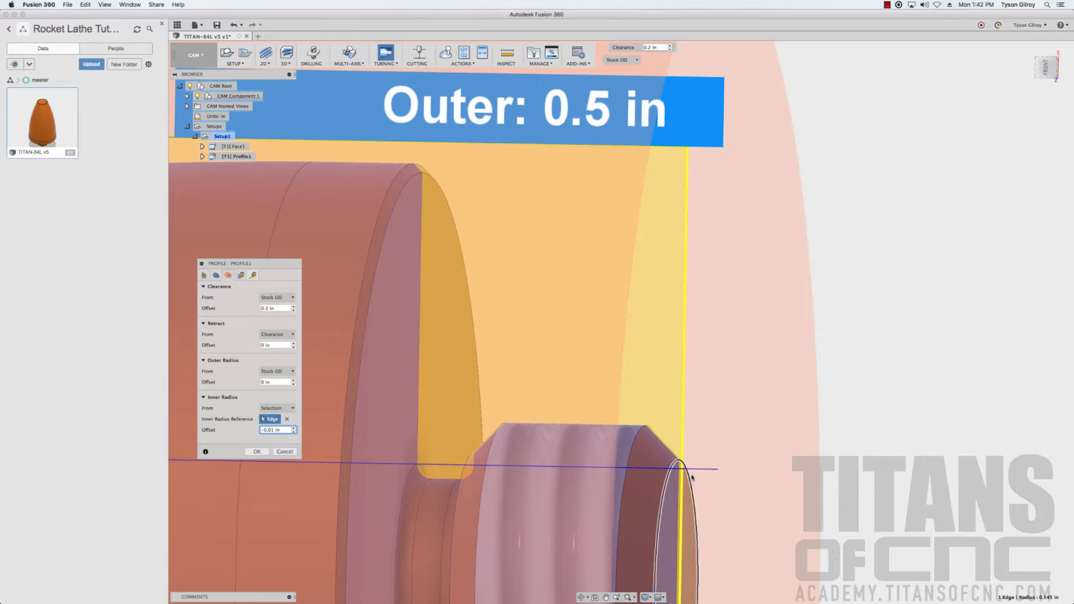
pyautogui.keyDown('shift'); pyautogui.moveTo(697, 475); pyautogui.dragTo(707, 460, button='middle'); pyautogui.keyUp('shift')
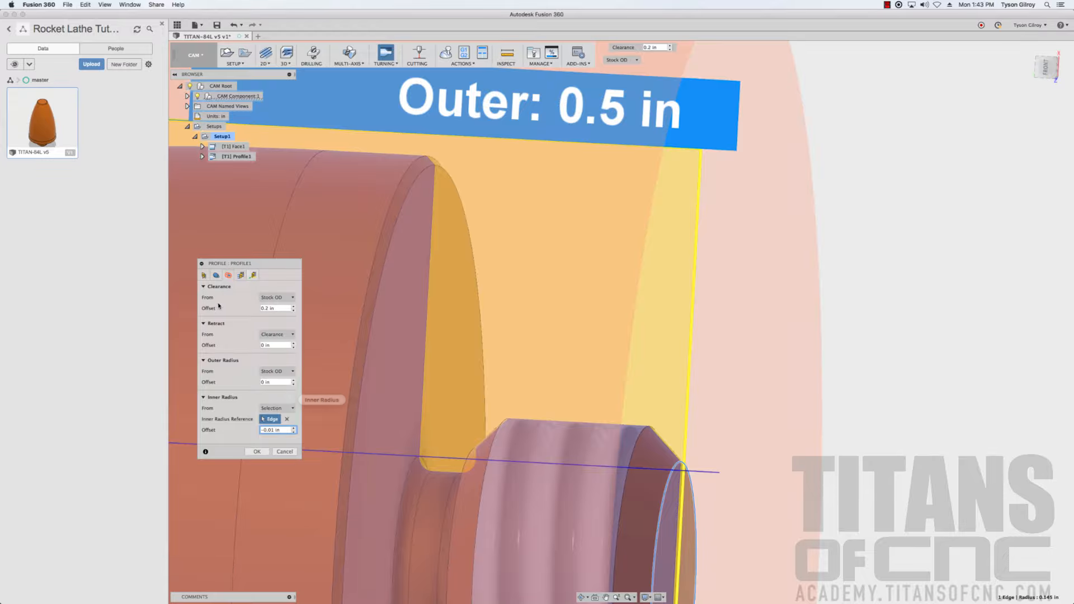
# Check the profile's roughing pass, lead-in and lead-out settings, and generate the toolpath
pyautogui.click(241, 275)
pyautogui.scroll(-5, 570, 263)
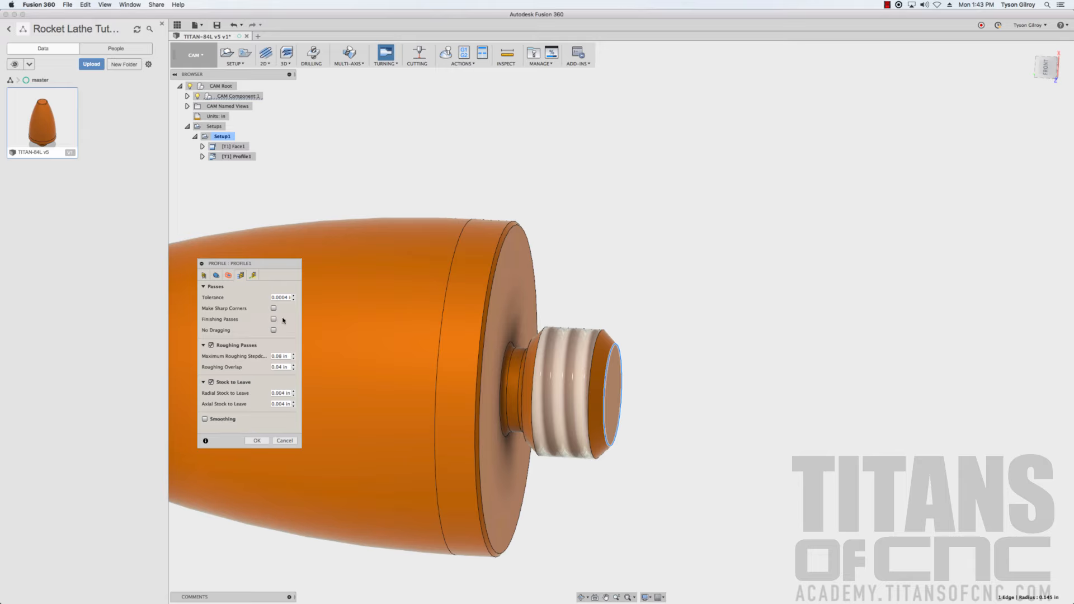
pyautogui.moveTo(274, 322)
pyautogui.click(288, 357)
pyautogui.click(253, 275)
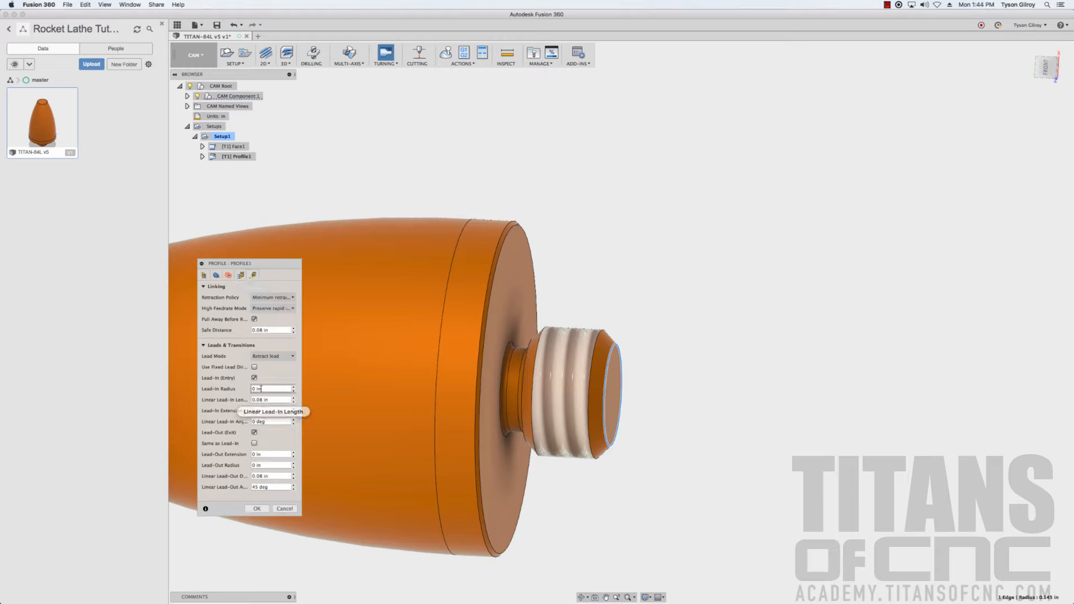
pyautogui.click(277, 424)
pyautogui.doubleClick(277, 424)
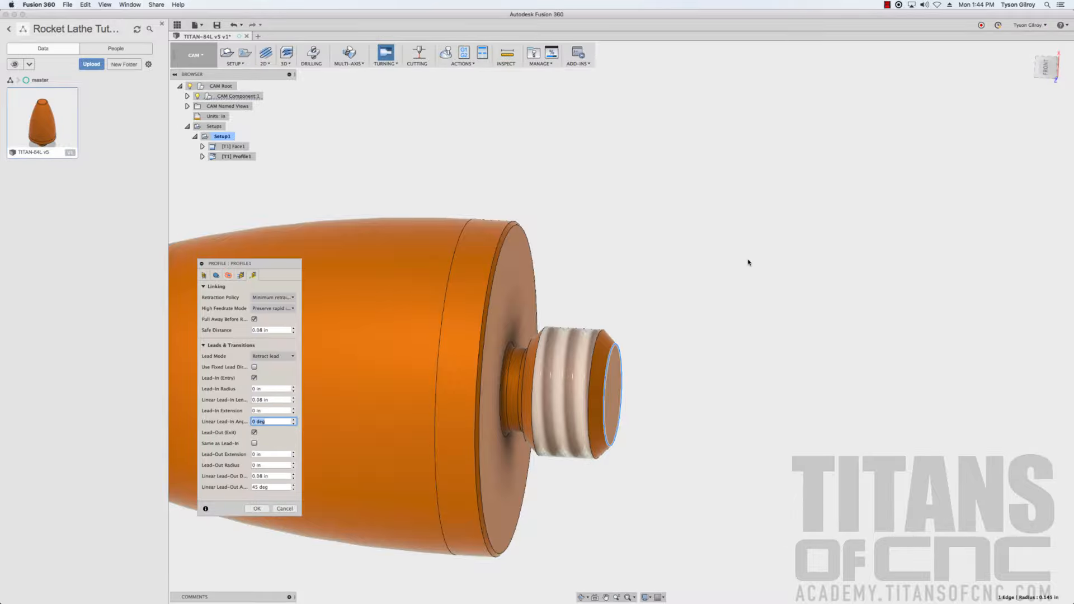
pyautogui.doubleClick(274, 487)
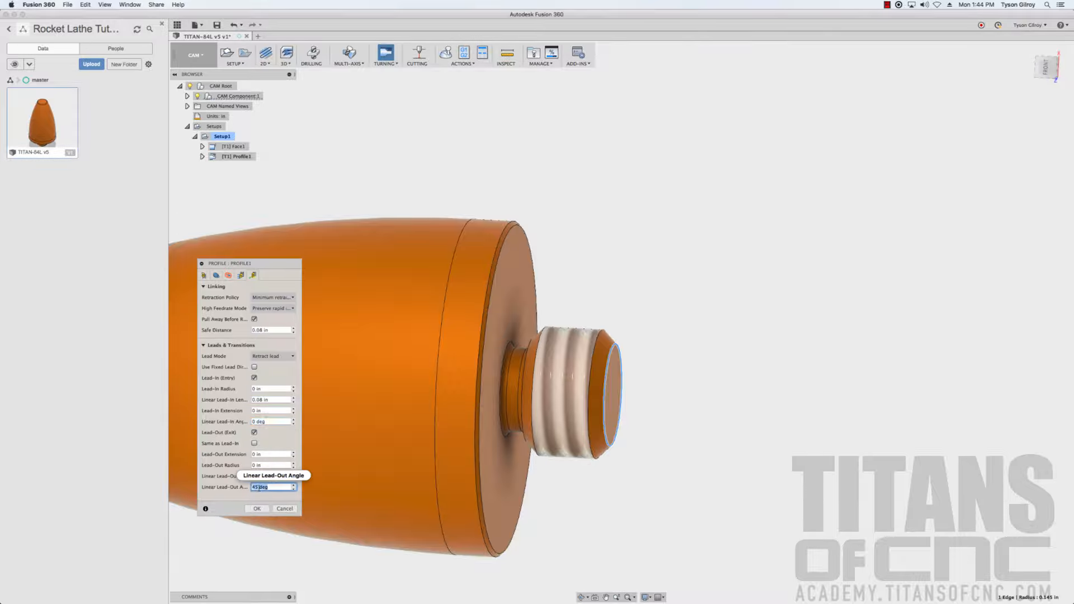
pyautogui.doubleClick(273, 476)
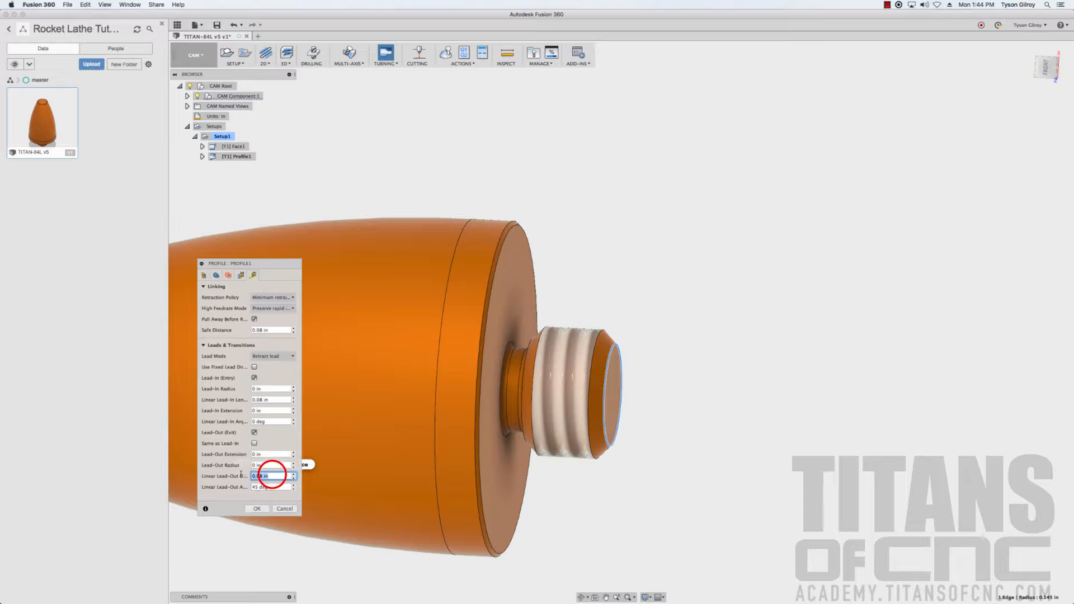
pyautogui.doubleClick(272, 400)
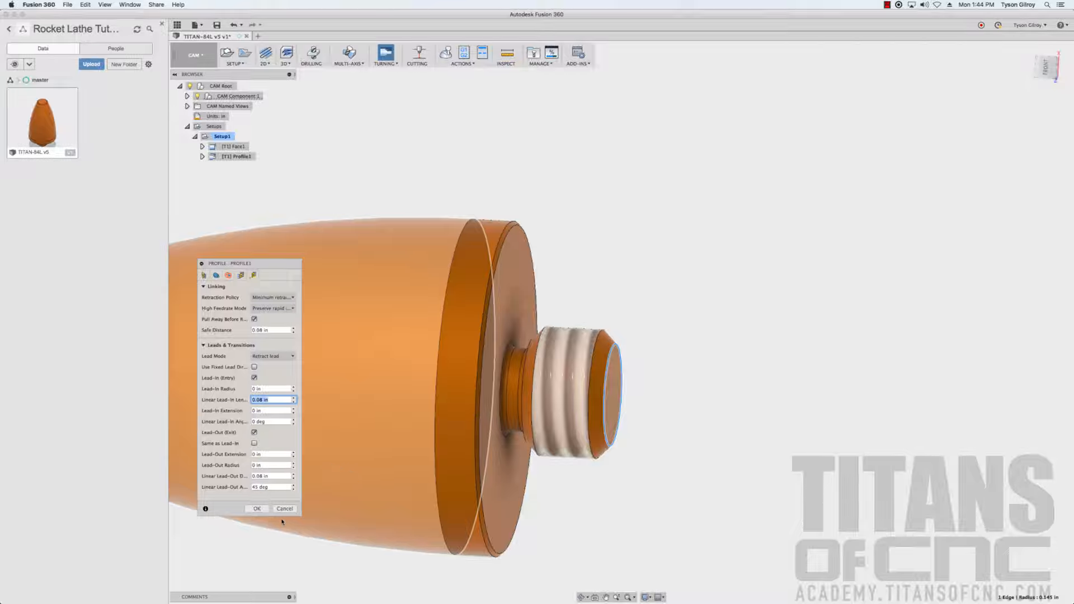
pyautogui.click(265, 509)
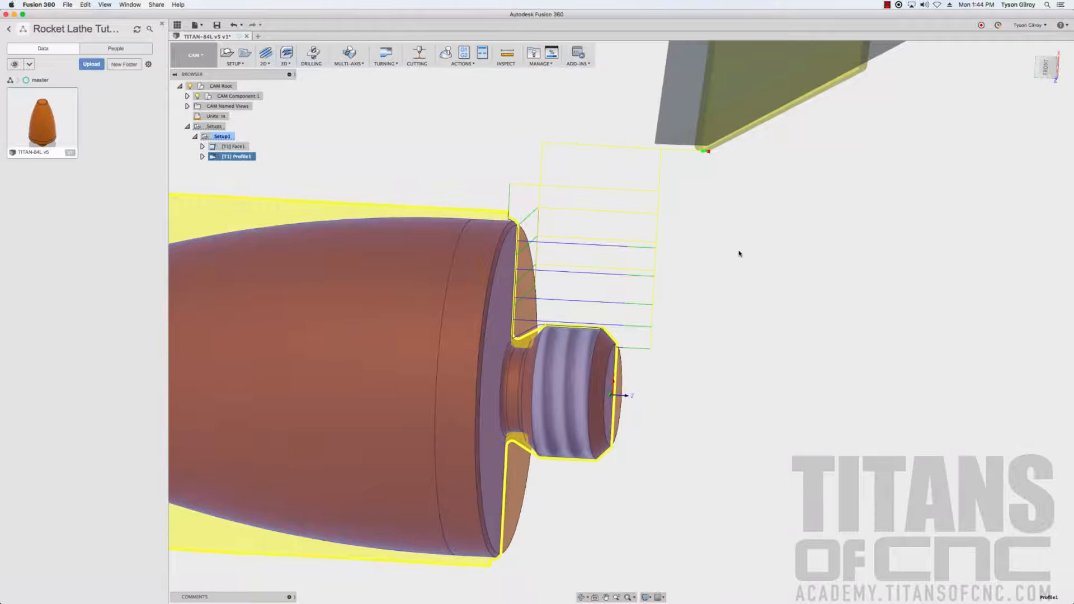
# Create a Turning Single Groove operation using tool 6, groove square, from the titansofcnc library
pyautogui.scroll(3, 739, 253)
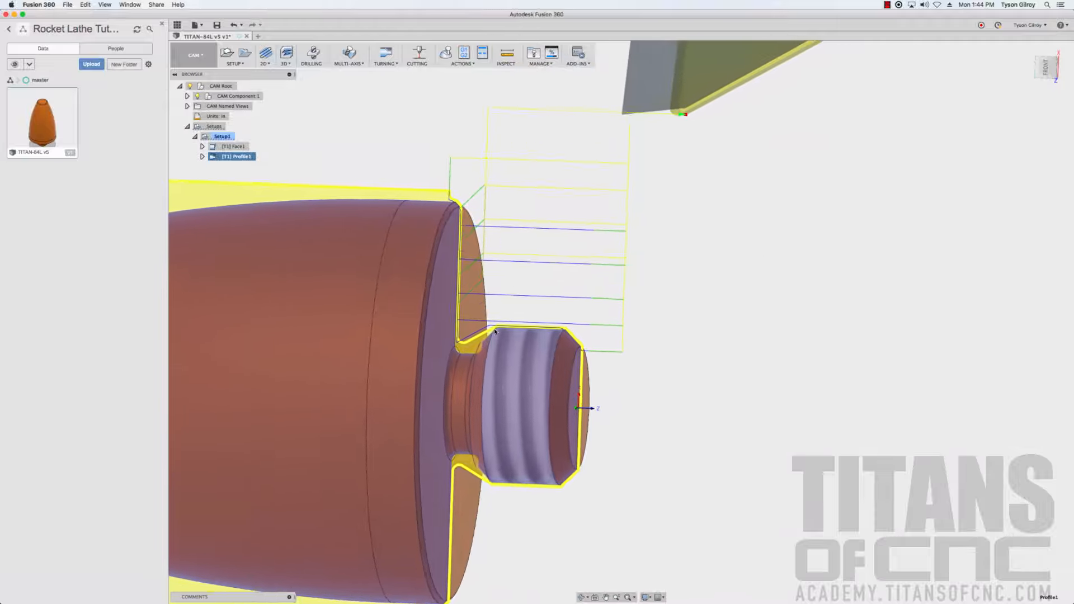
pyautogui.scroll(2, 494, 332)
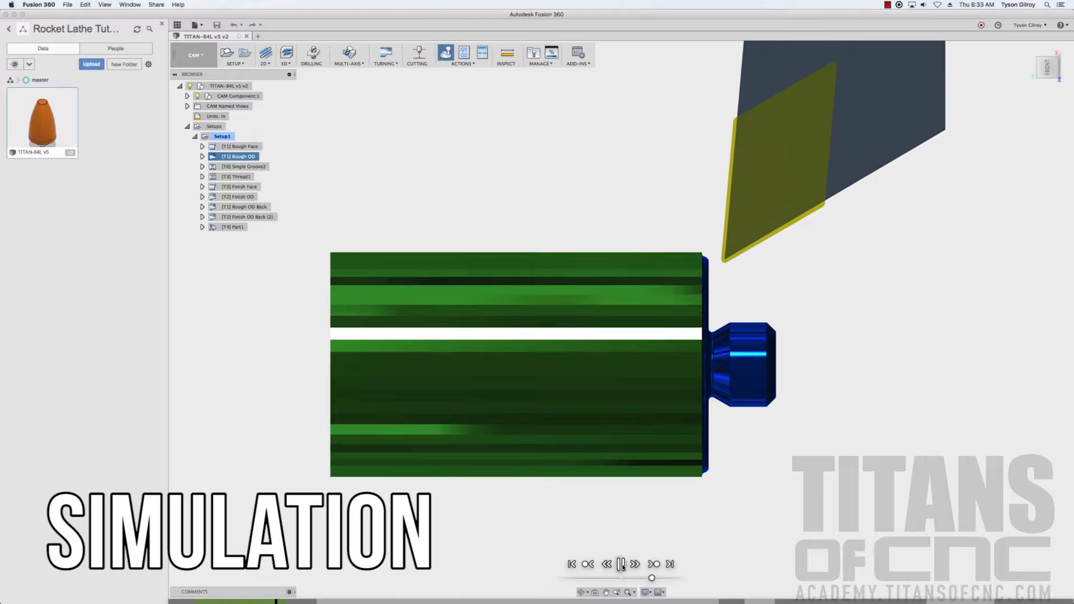
pyautogui.click(387, 62)
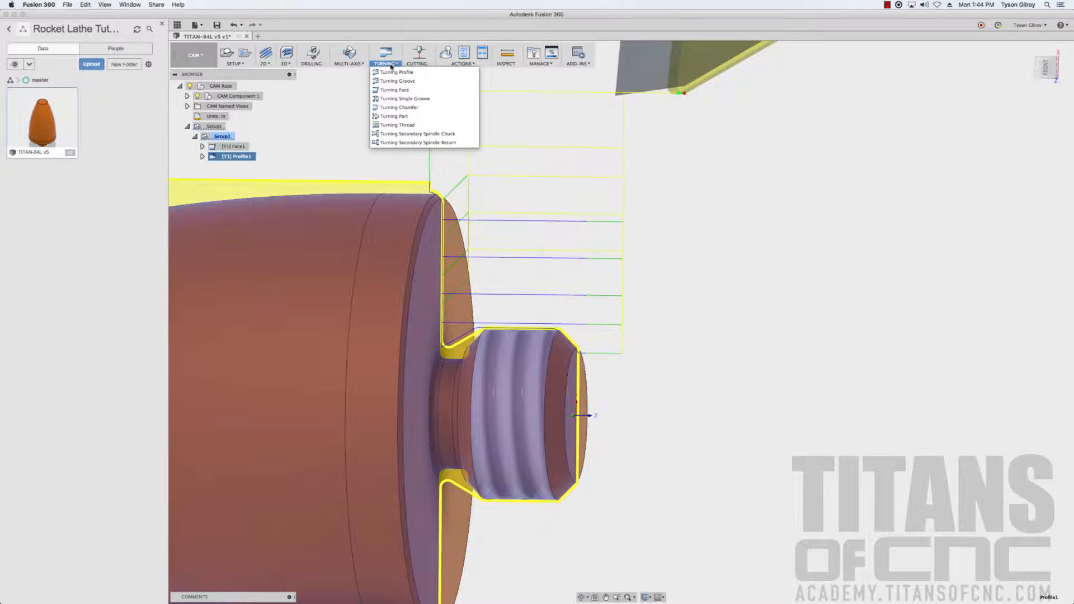
pyautogui.click(390, 98)
pyautogui.click(264, 297)
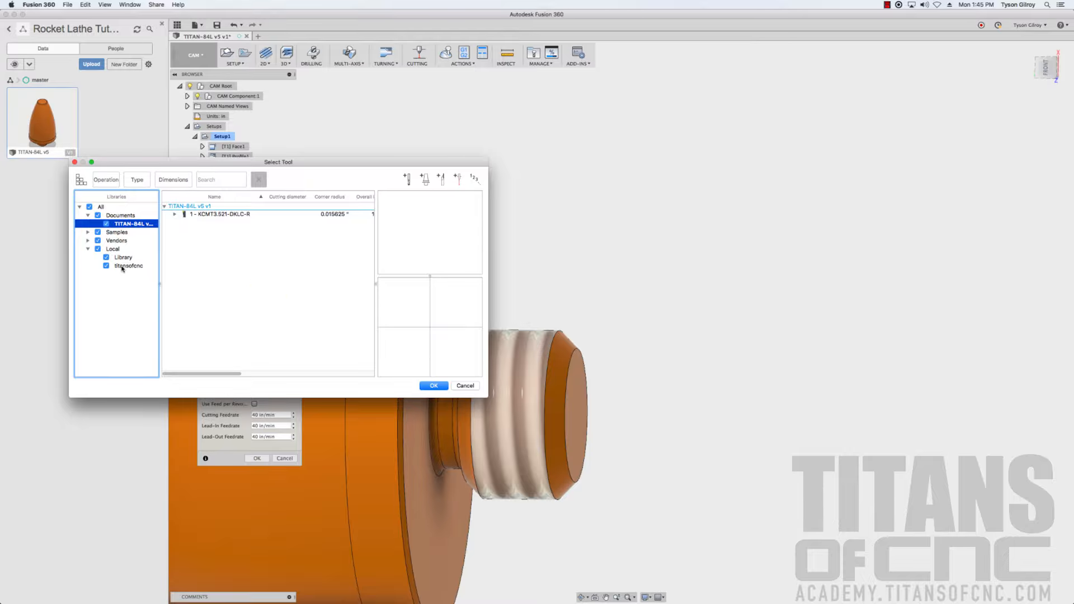
pyautogui.click(122, 267)
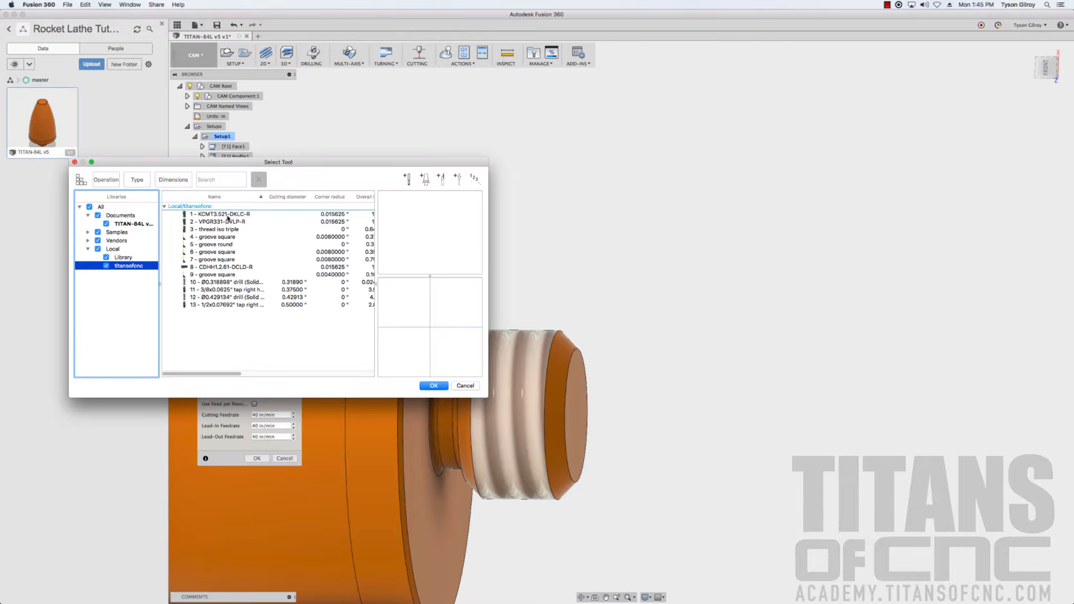
pyautogui.click(228, 253)
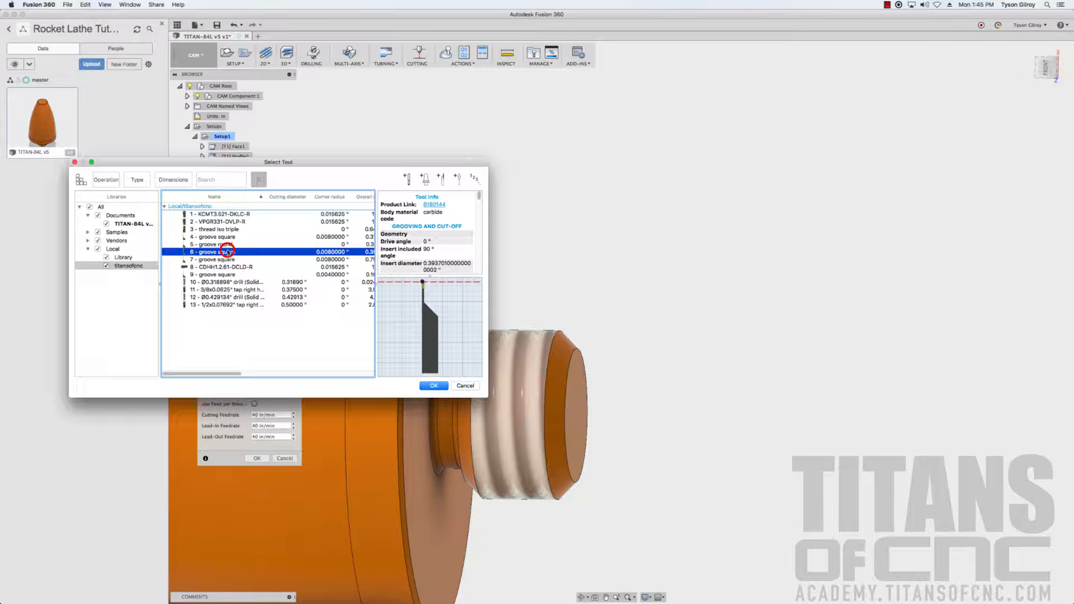
pyautogui.doubleClick(228, 252)
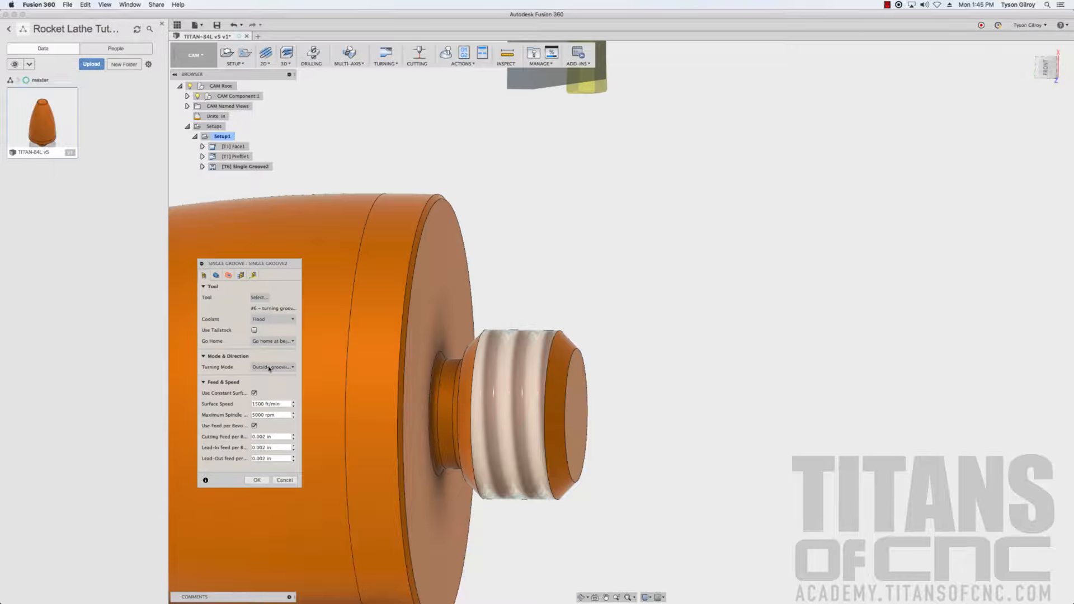
# Set the groove's surface speed to 400 ft/min, maximum spindle speed to 3000 rpm, and feeds per revolution to 0.003 in
pyautogui.click(282, 403)
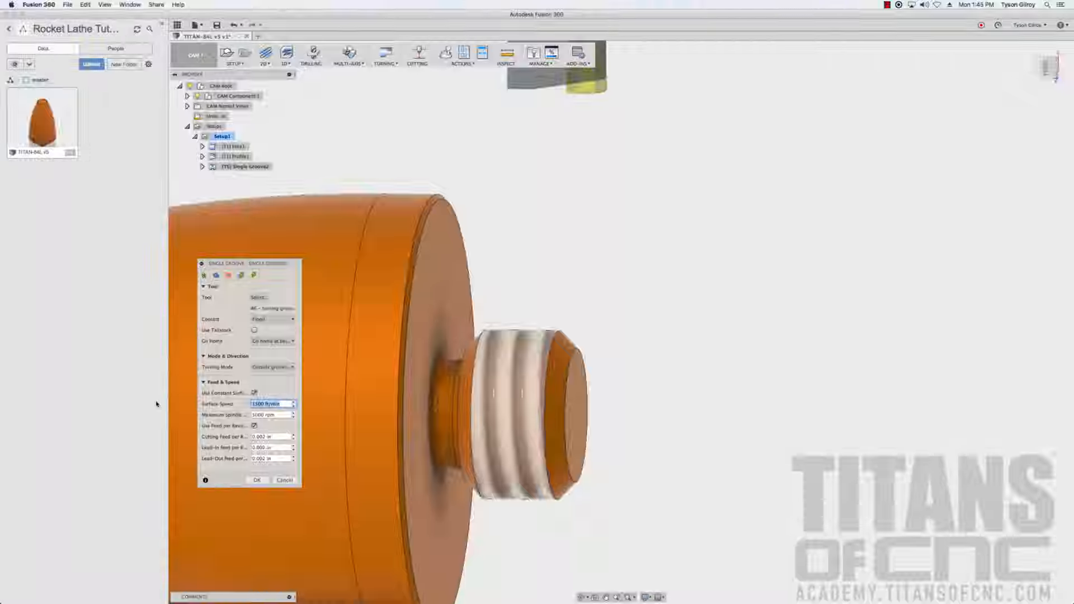
pyautogui.press('Tab')
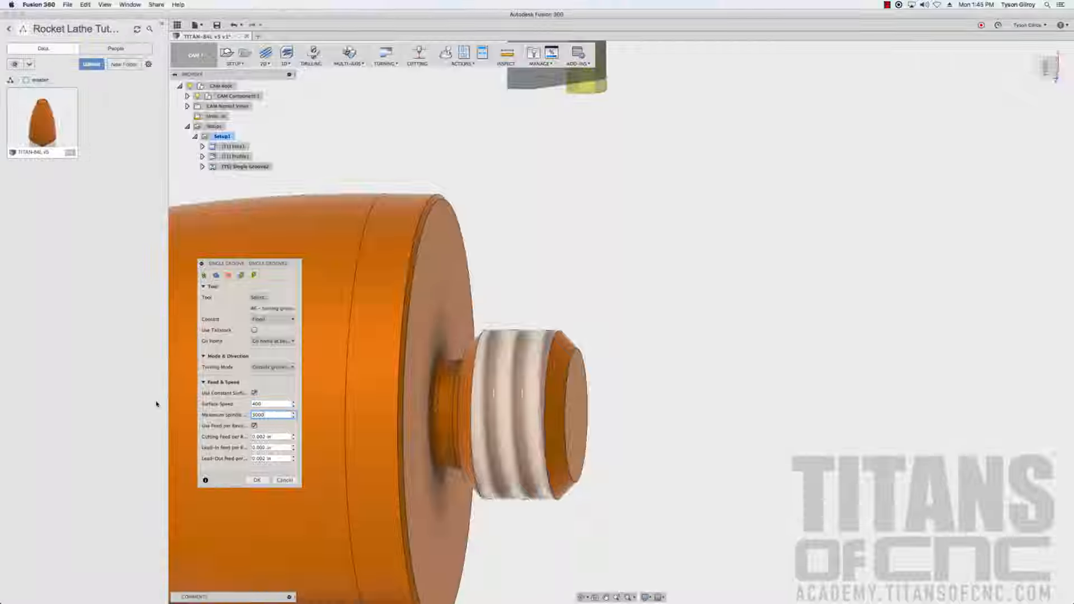
pyautogui.press('Tab')
pyautogui.press('Tab')
pyautogui.write('.003')
pyautogui.press('Tab')
pyautogui.write('.0')
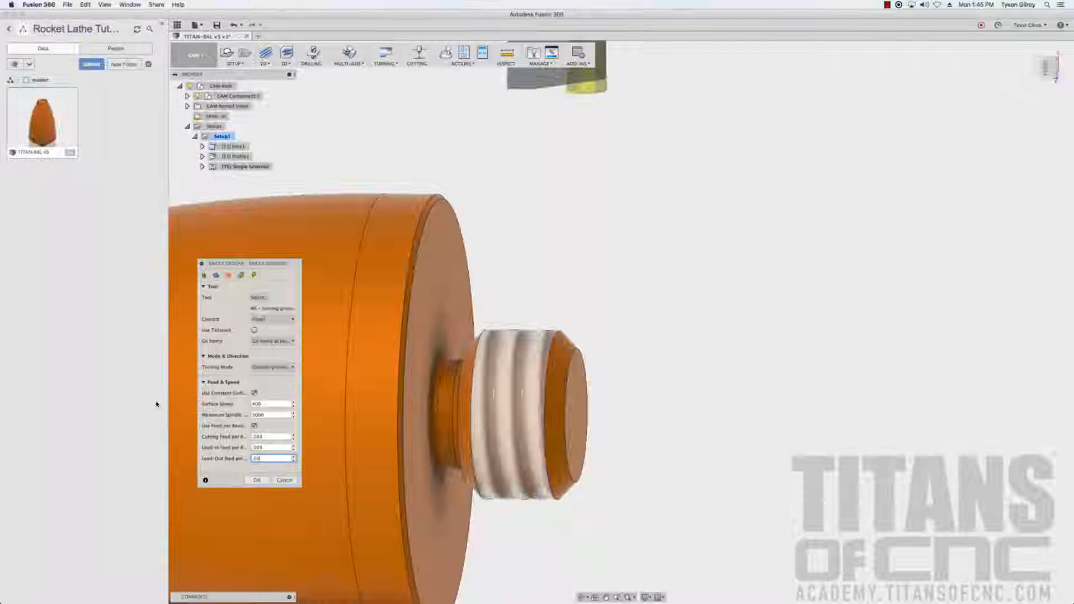
# Position the groove at the fillet edge where the neck meets the body's end face, with Front groove side alignment
pyautogui.click(216, 275)
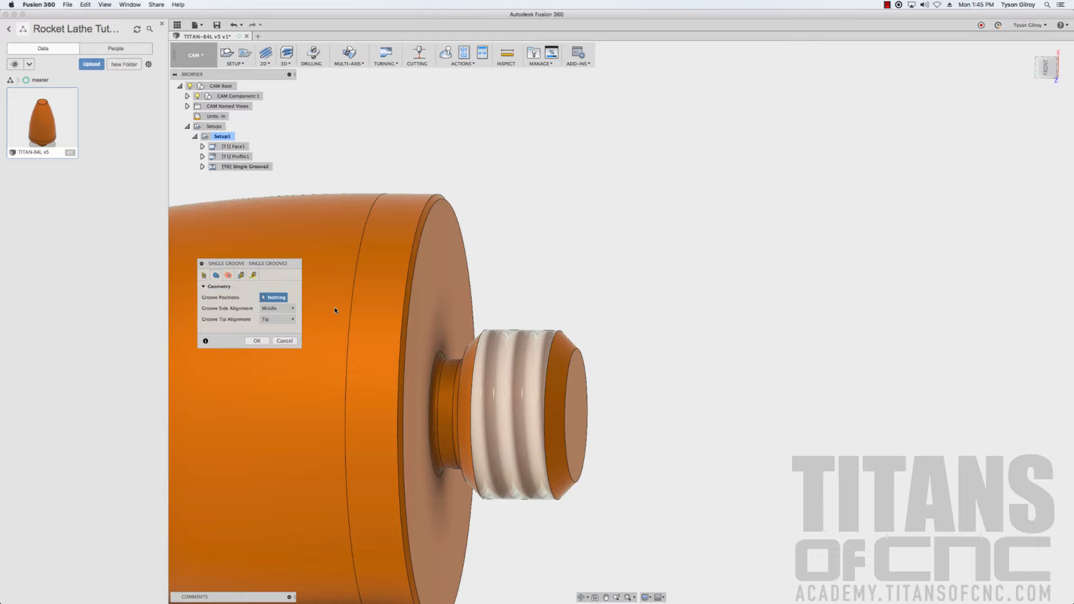
pyautogui.scroll(8, 448, 277)
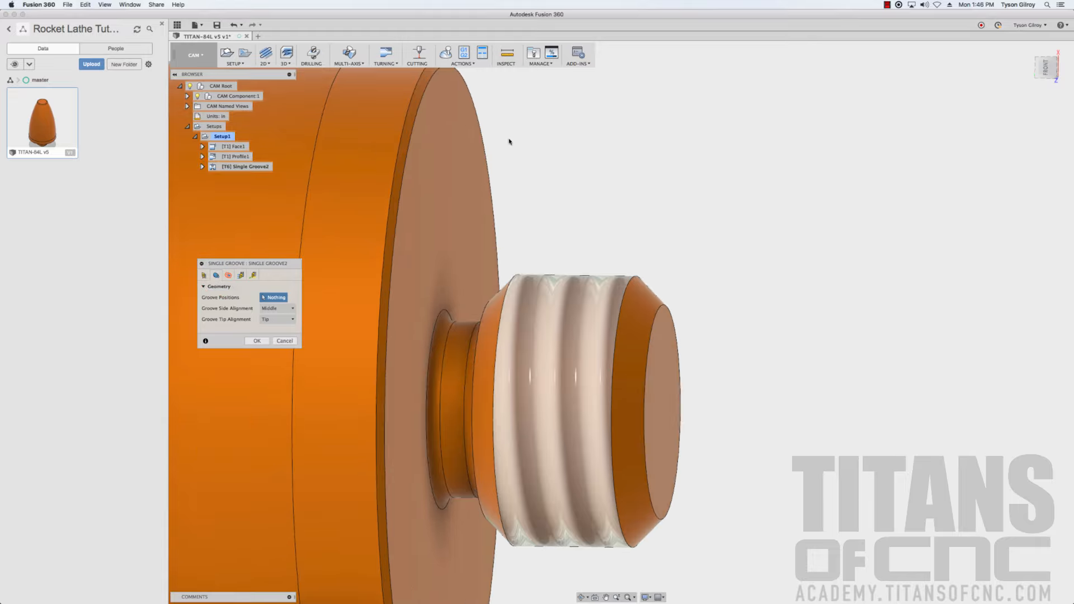
pyautogui.scroll(3, 440, 360)
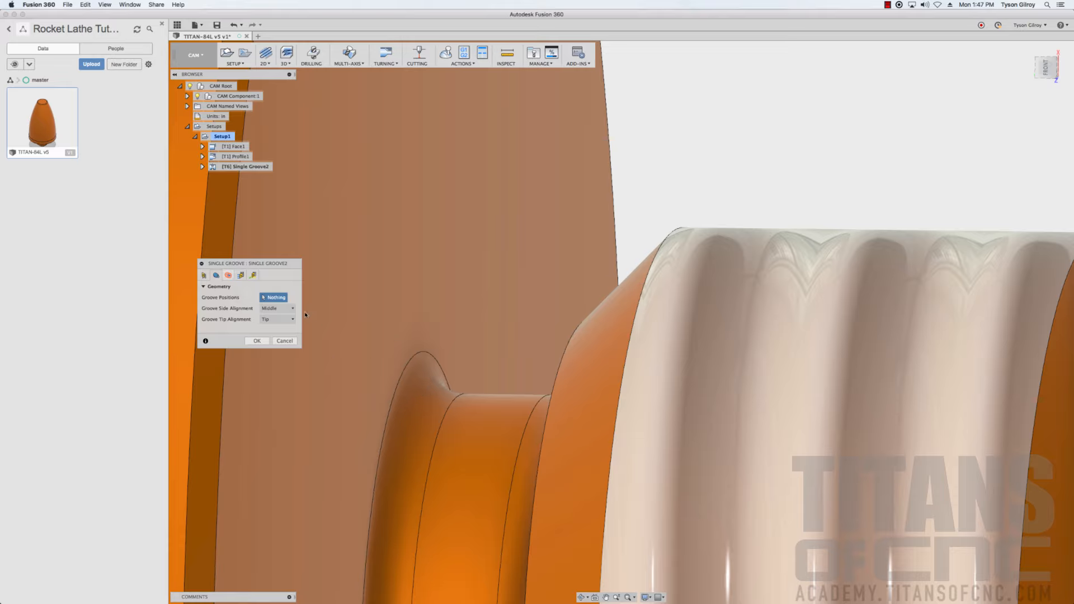
pyautogui.click(424, 352)
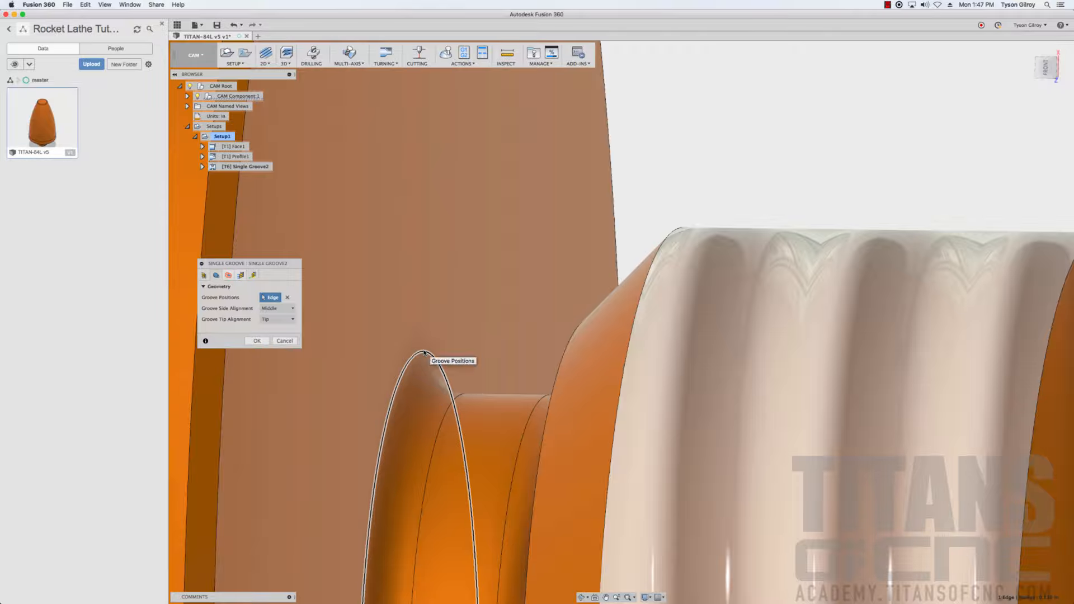
pyautogui.click(265, 307)
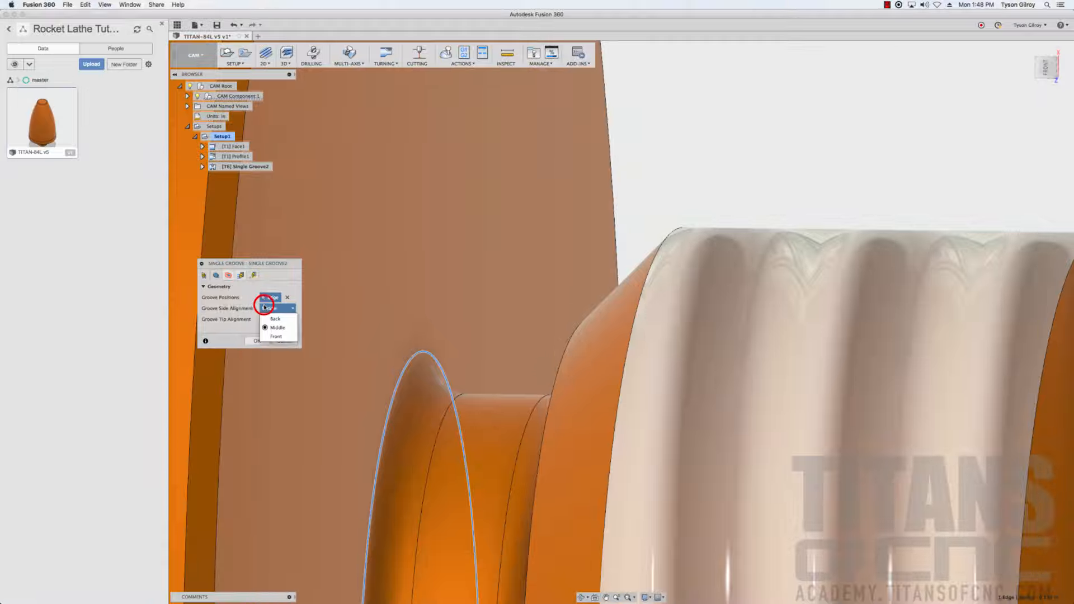
pyautogui.click(269, 336)
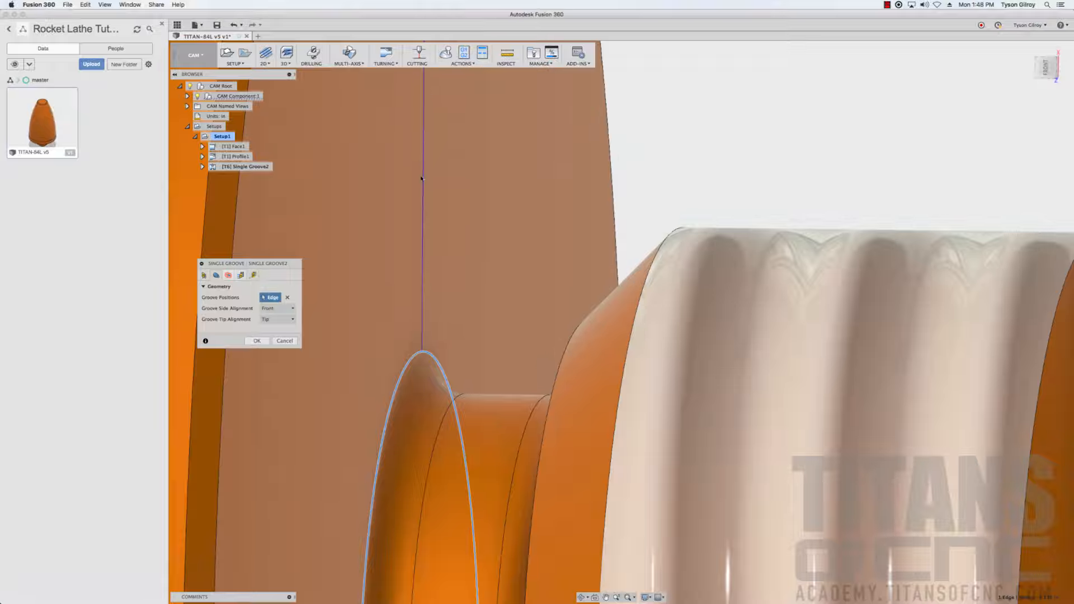
# Make the 0.2 in clearance offset from Stock OD the default for the single groove
pyautogui.click(229, 277)
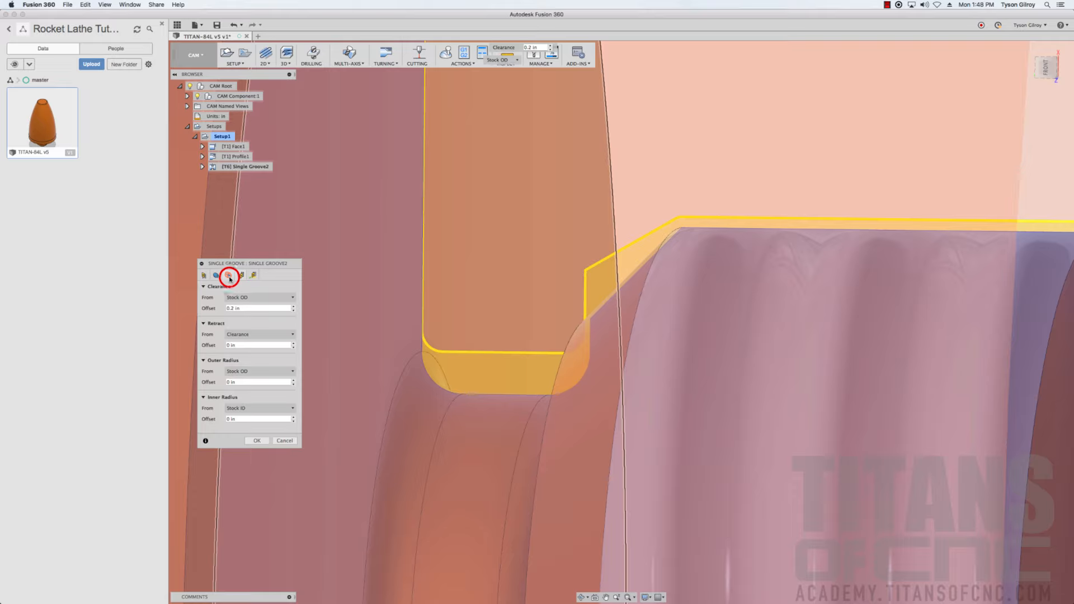
pyautogui.click(240, 308)
pyautogui.rightClick(240, 309)
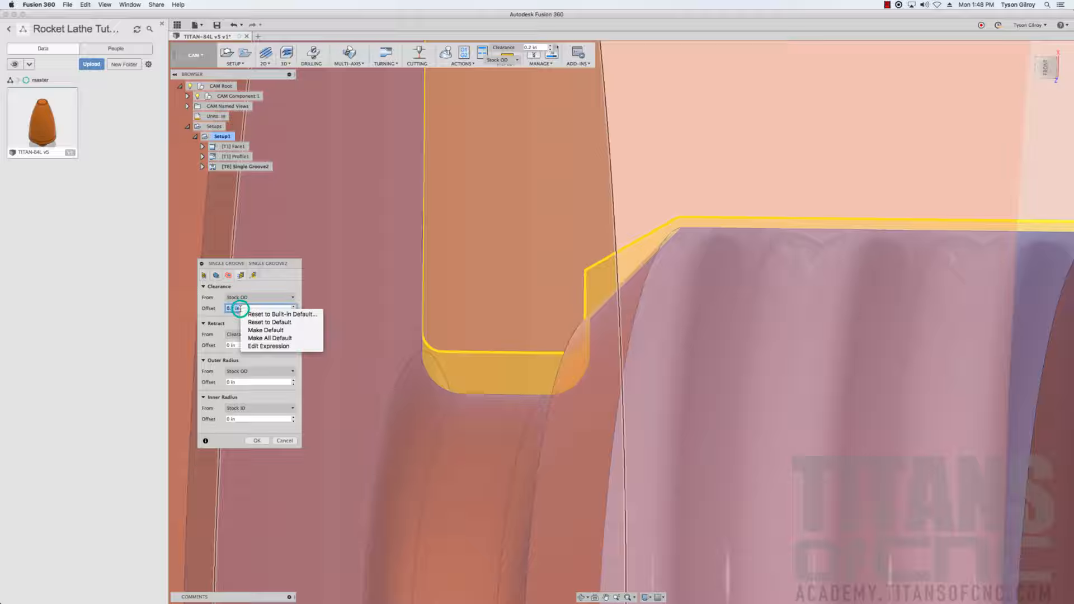
pyautogui.click(277, 333)
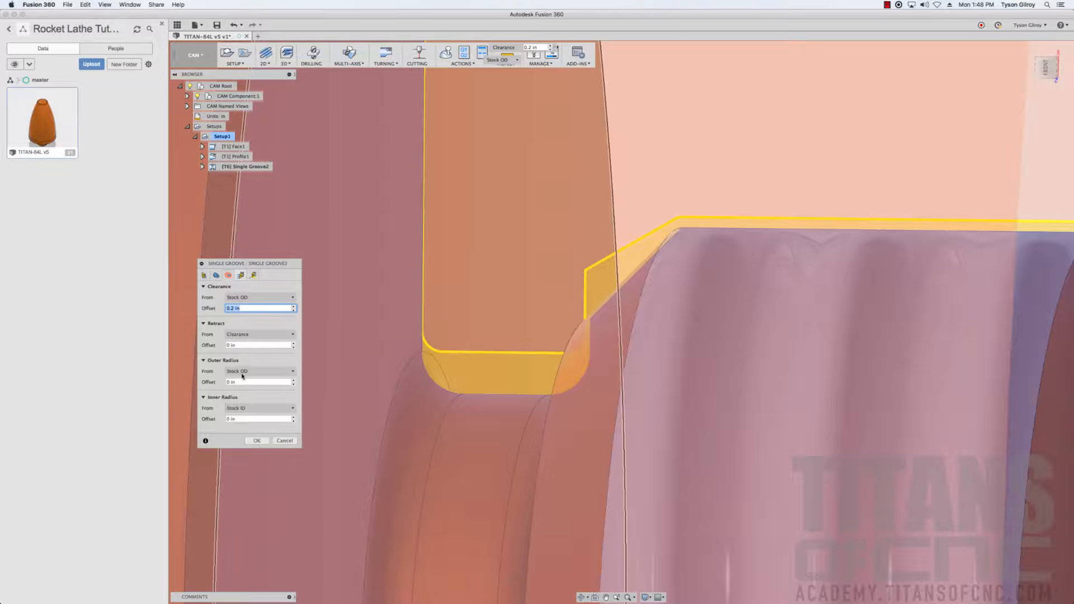
# Enable stock to leave with a radial value of -0.016 in, and generate the single groove toolpath
pyautogui.click(252, 275)
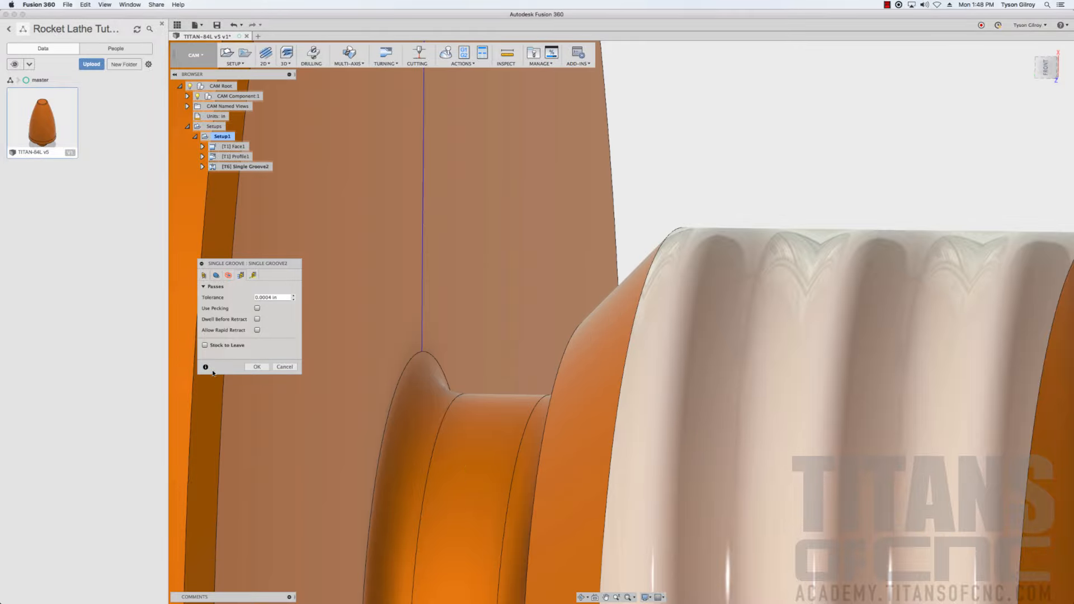
pyautogui.click(205, 346)
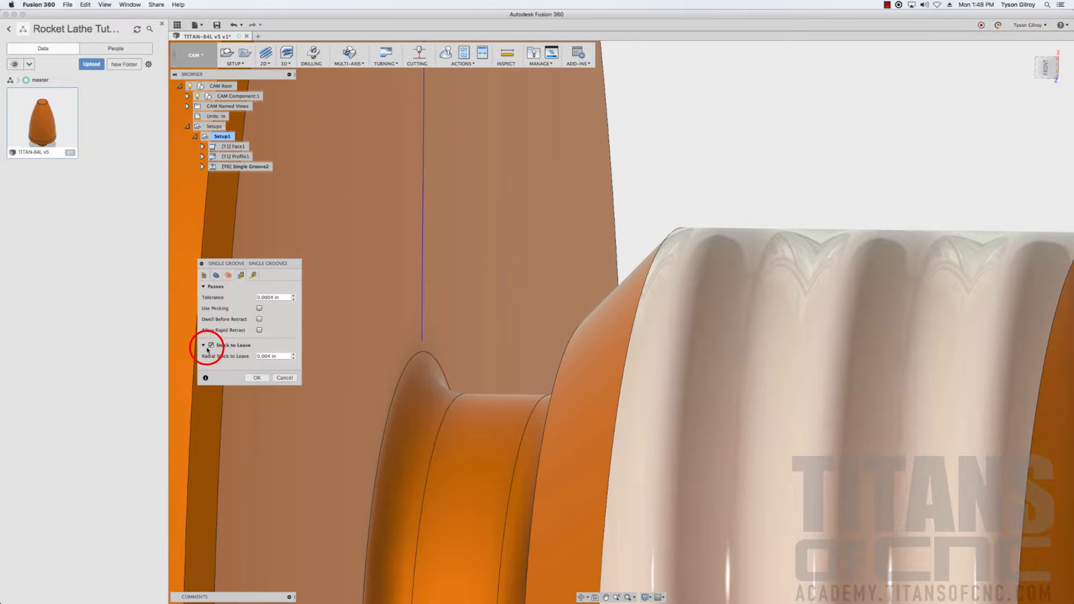
pyautogui.click(282, 357)
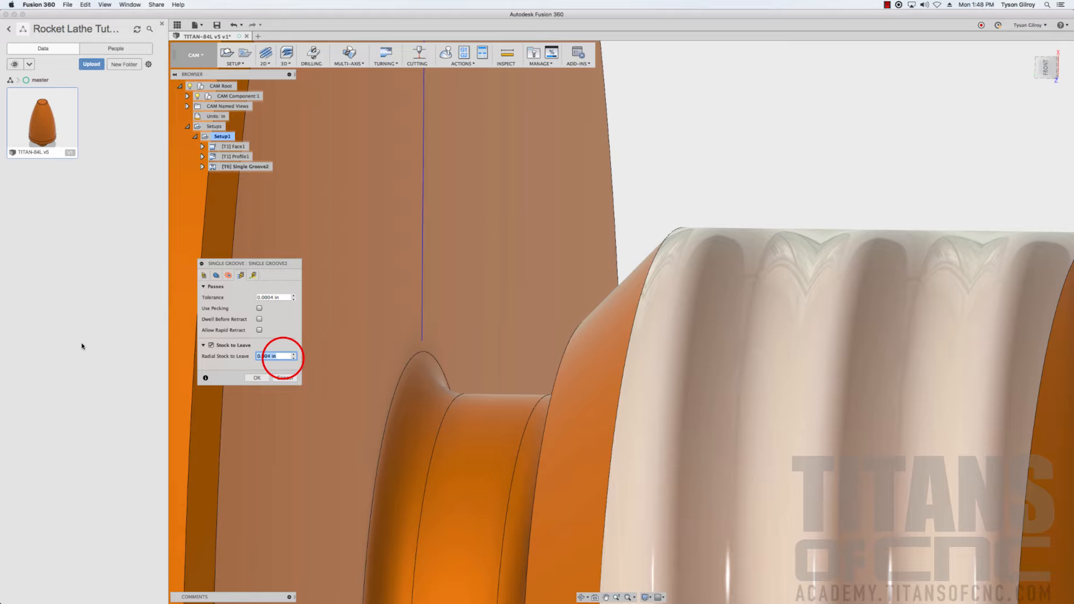
pyautogui.write('-')
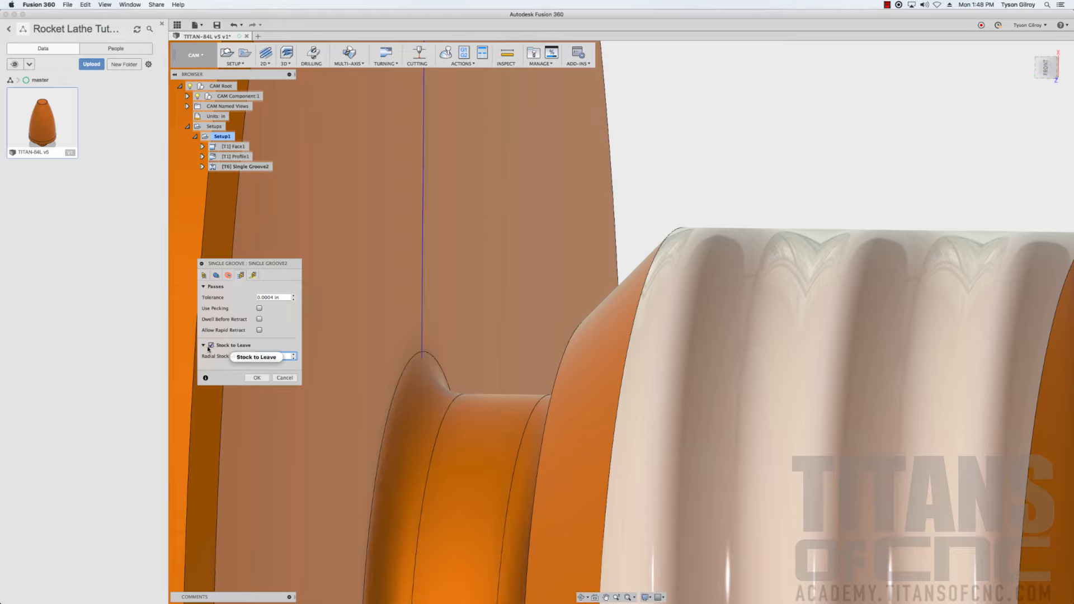
pyautogui.write('-.016')
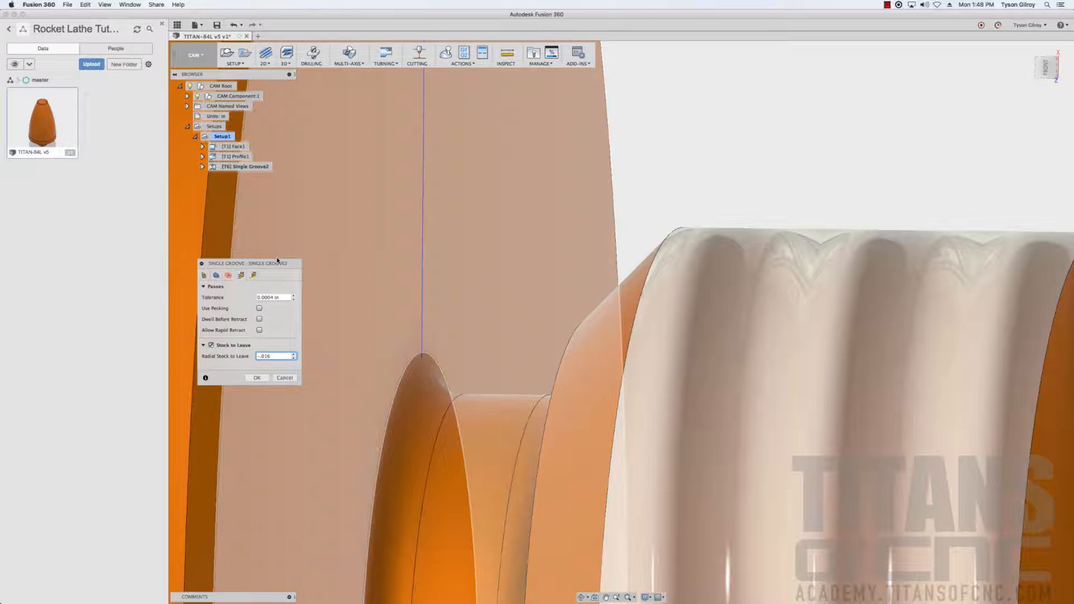
pyautogui.click(255, 275)
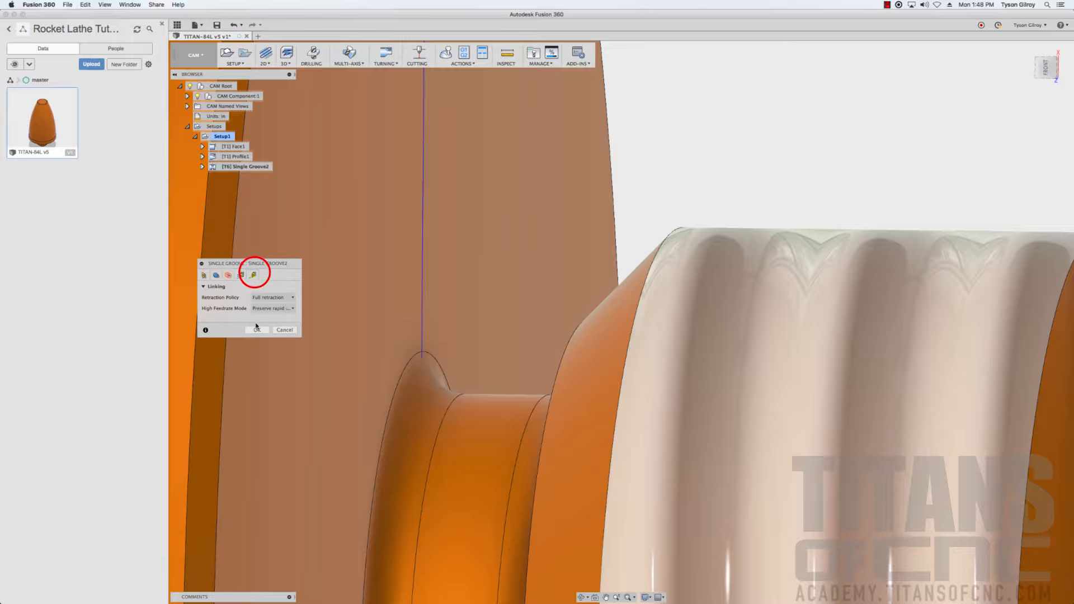
pyautogui.click(257, 330)
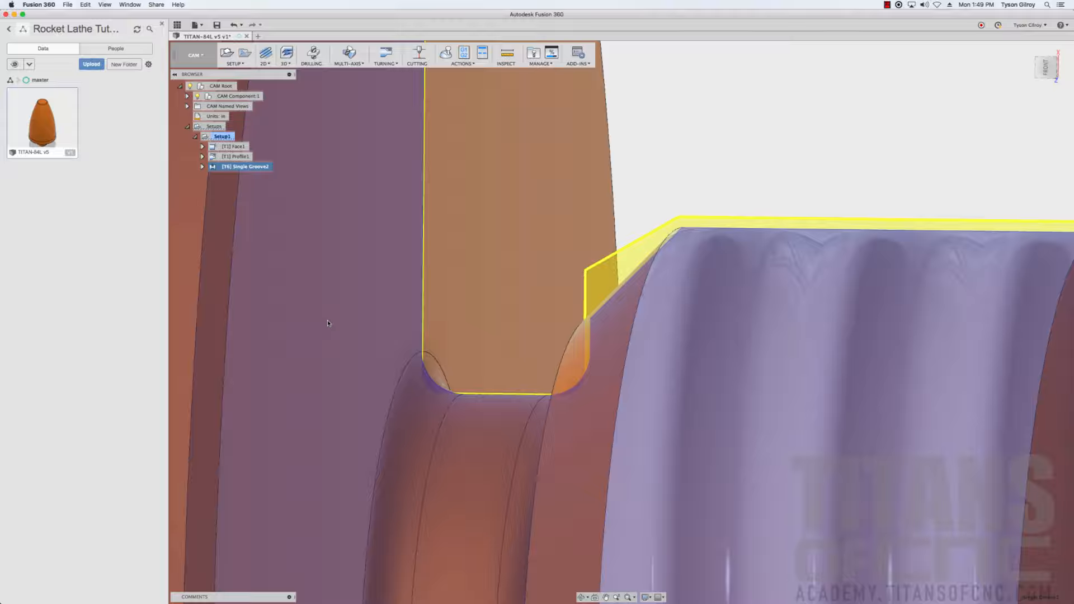
# Create a Turning Thread operation using tool 3, thread iso triple, from the titansofcnc library
pyautogui.scroll(-3, 328, 323)
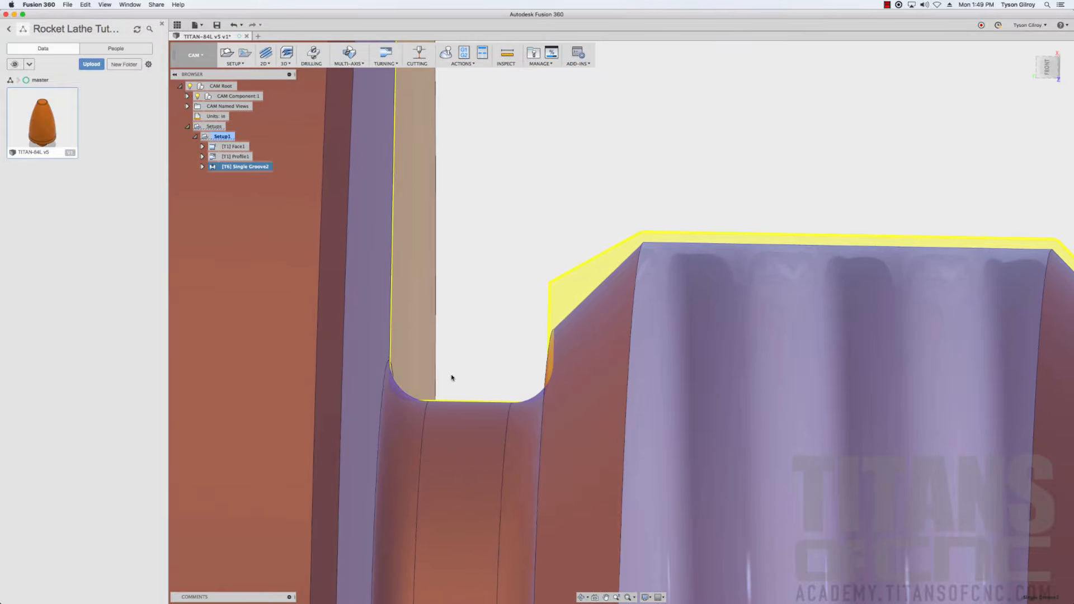
pyautogui.scroll(3, 429, 385)
pyautogui.scroll(2, 411, 403)
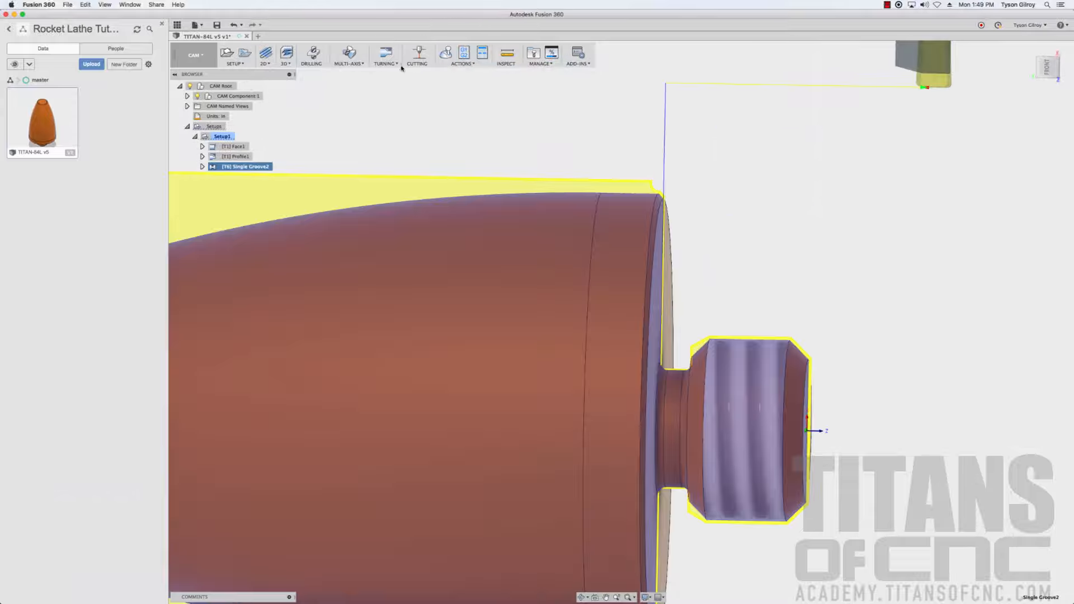
pyautogui.click(386, 59)
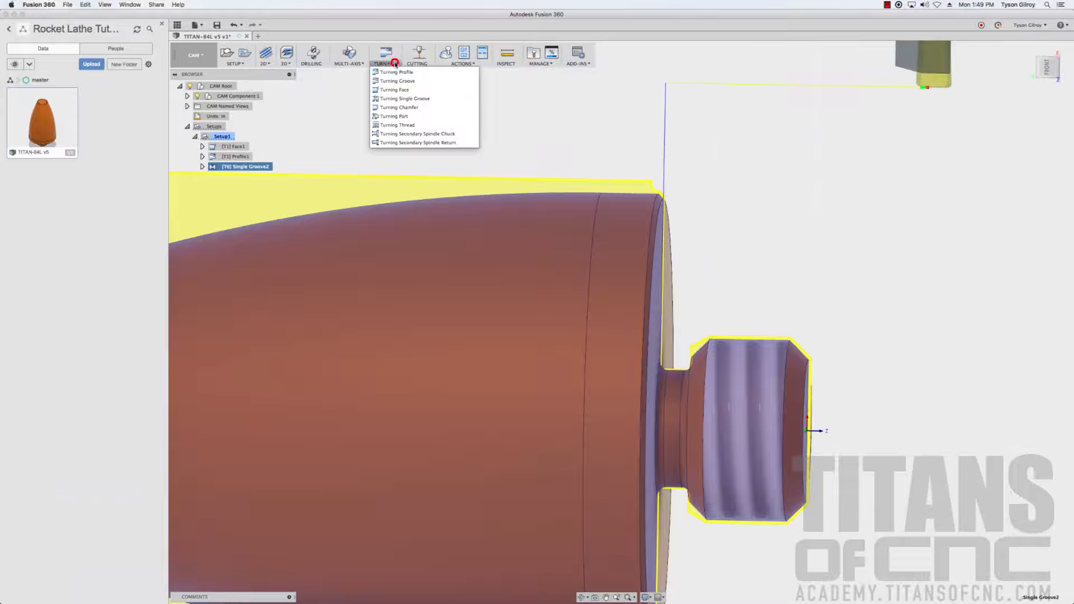
pyautogui.click(407, 126)
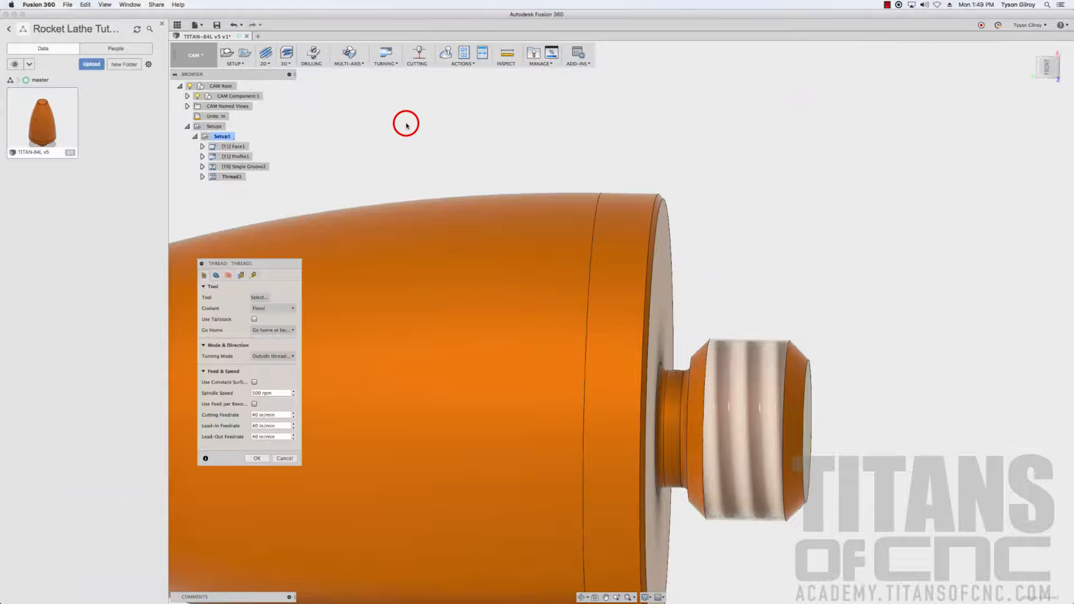
pyautogui.click(256, 299)
pyautogui.click(134, 267)
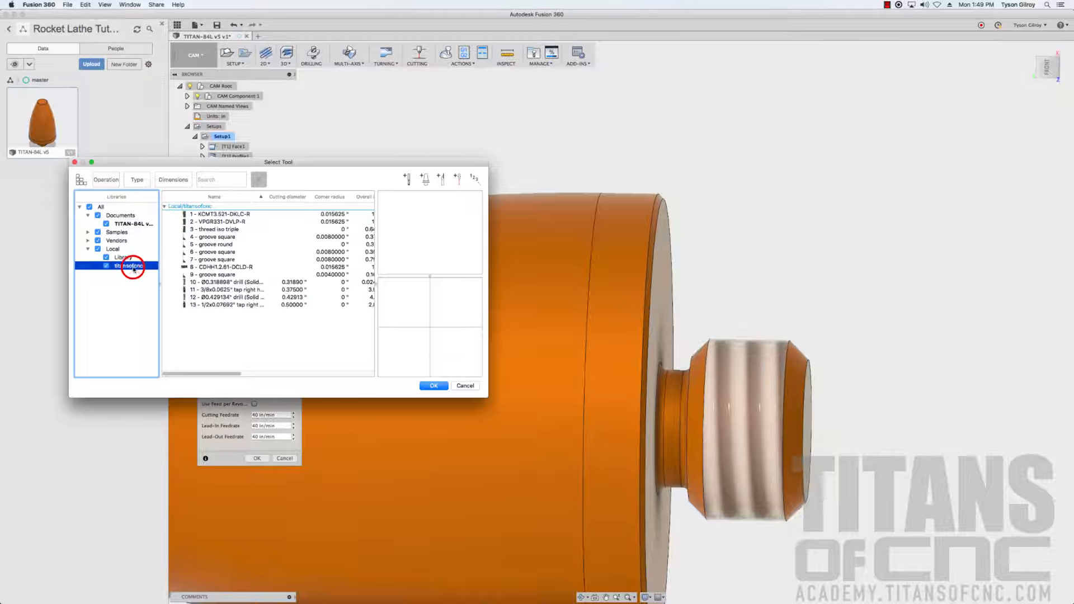
pyautogui.doubleClick(211, 232)
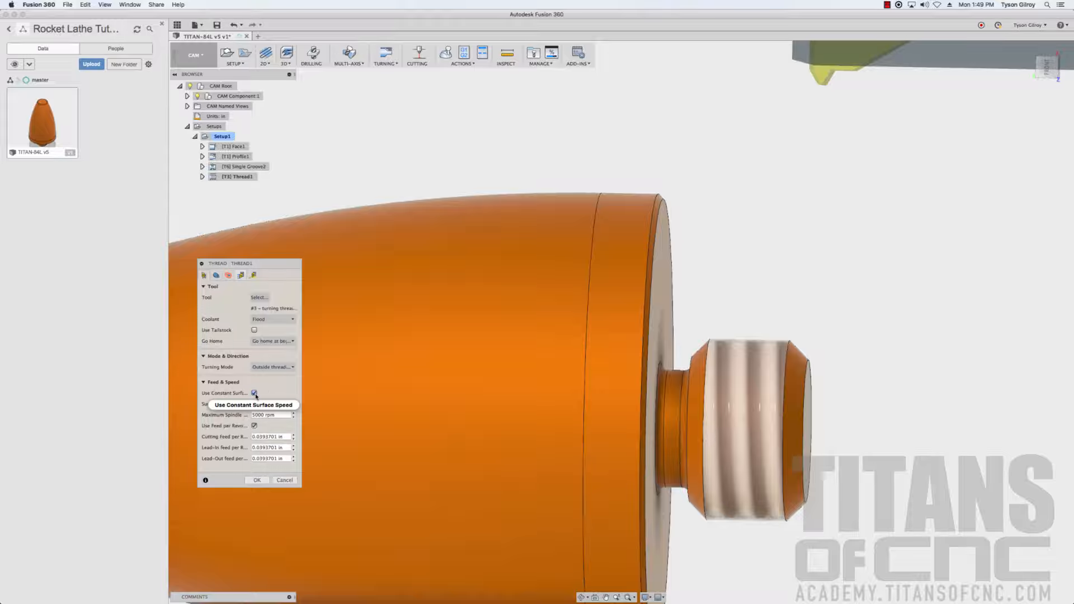
# Turn off constant surface speed for the thread and set its spindle speed to 1000 rpm
pyautogui.click(254, 393)
pyautogui.click(283, 403)
pyautogui.moveTo(283, 402); pyautogui.dragTo(215, 403)
pyautogui.write('1000')
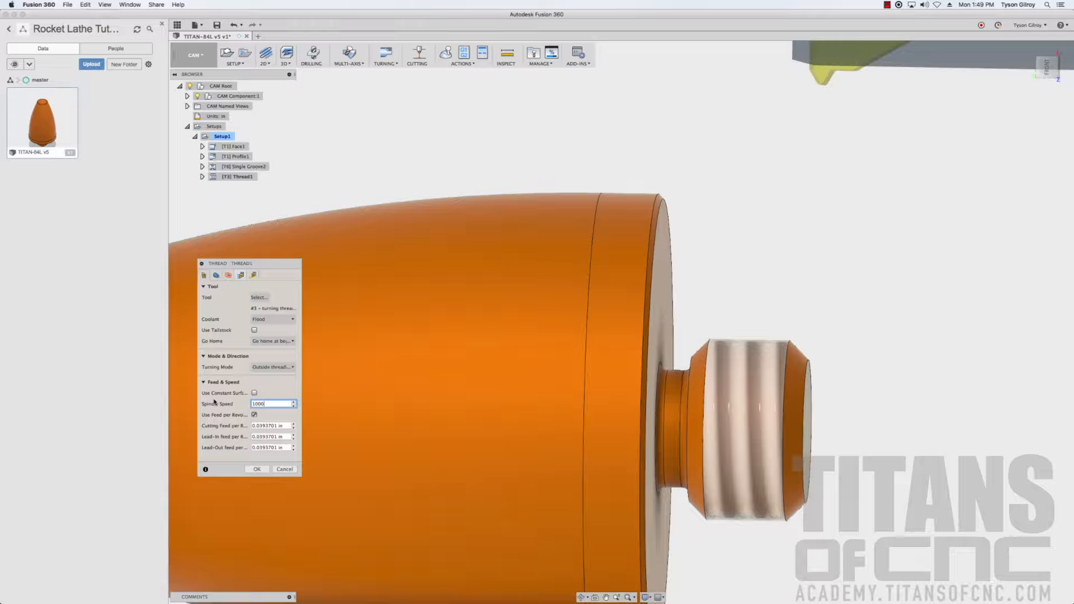
pyautogui.click(286, 428)
pyautogui.moveTo(285, 427); pyautogui.dragTo(265, 427)
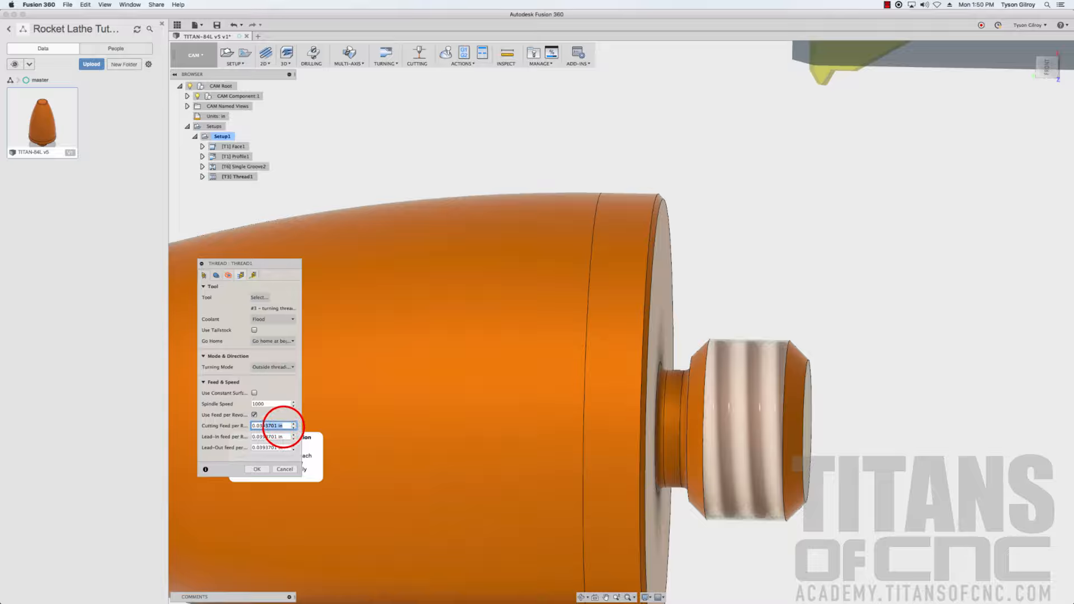
pyautogui.click(256, 418)
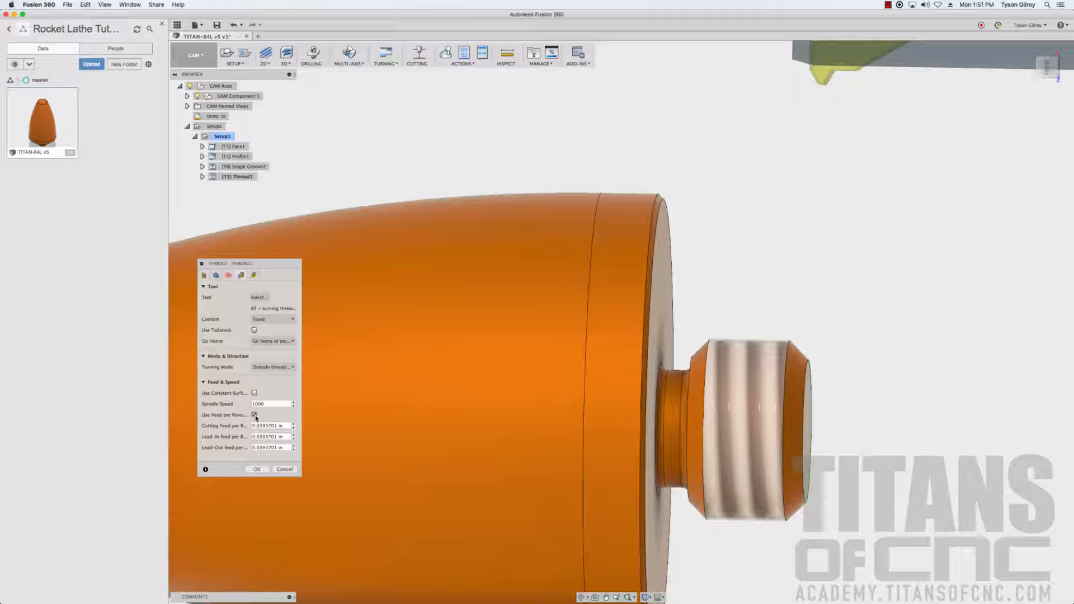
# Switch to Calculator, work out 1 divided by 16 for the thread feed per revolution, and return to Fusion 360
pyautogui.click(6, 442)
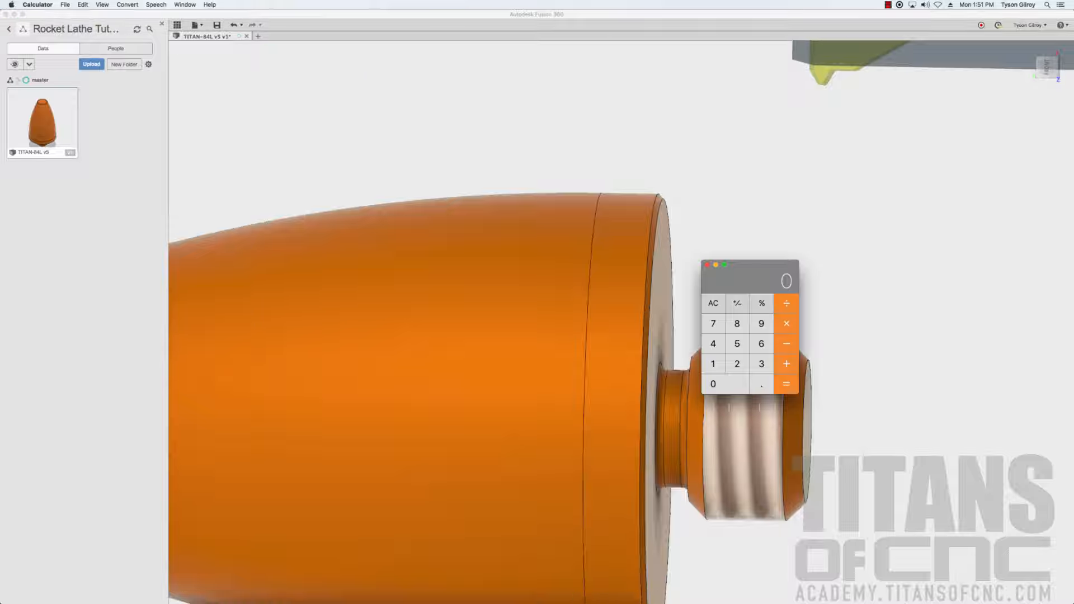
pyautogui.moveTo(756, 270); pyautogui.dragTo(465, 287)
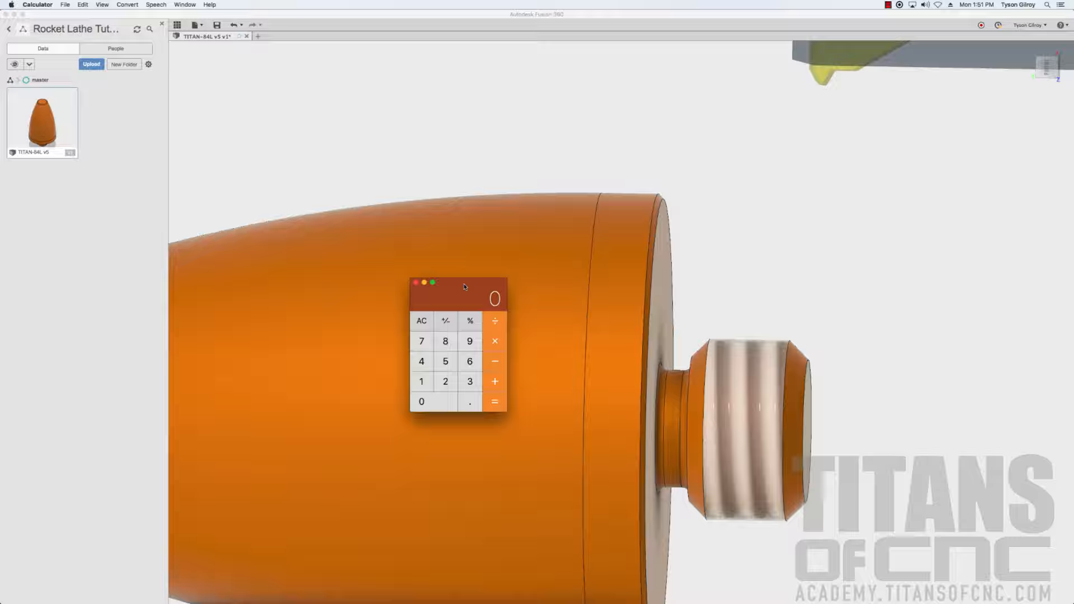
pyautogui.press('1')
pyautogui.write('6')
pyautogui.click(496, 402)
pyautogui.click(378, 173)
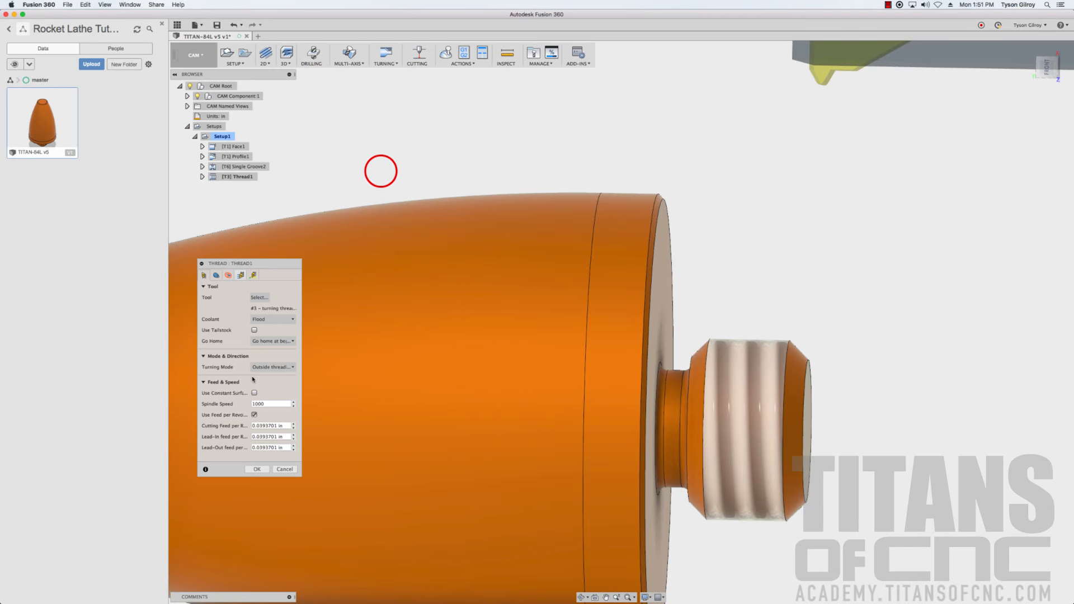
# Set the thread's cutting, lead-in and lead-out feeds per revolution all to .0625 in
pyautogui.click(279, 427)
pyautogui.moveTo(278, 425); pyautogui.dragTo(228, 419)
pyautogui.press('BackSpace')
pyautogui.write('.0625')
pyautogui.press('Tab')
pyautogui.write('.0625')
pyautogui.press('Tab')
pyautogui.press('BackSpace')
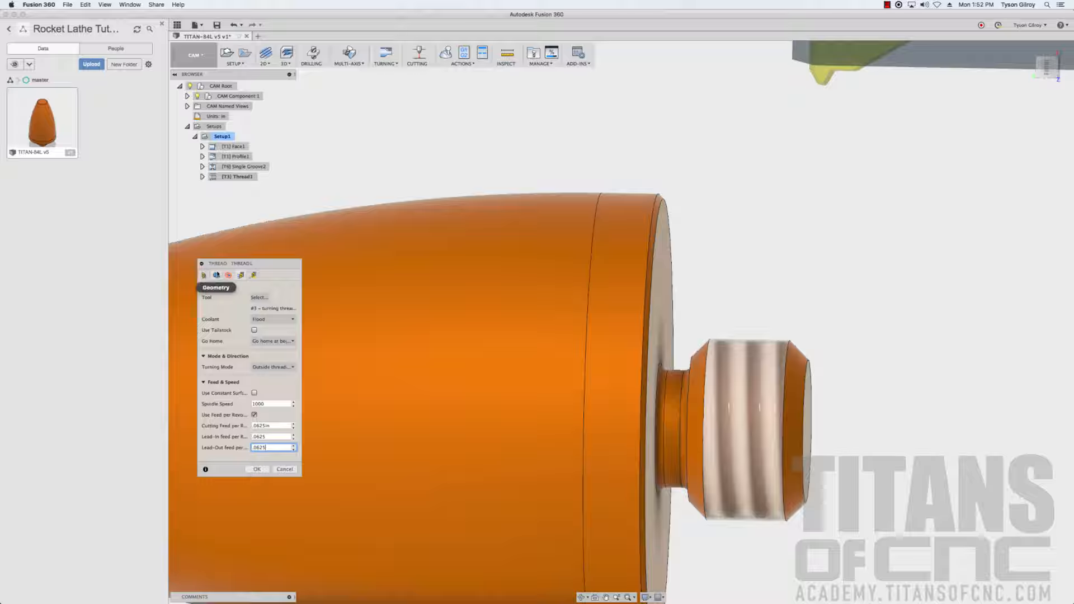
# Select the fluted cylindrical face at the part's end as the thread face and disable Fade Thread End
pyautogui.click(216, 276)
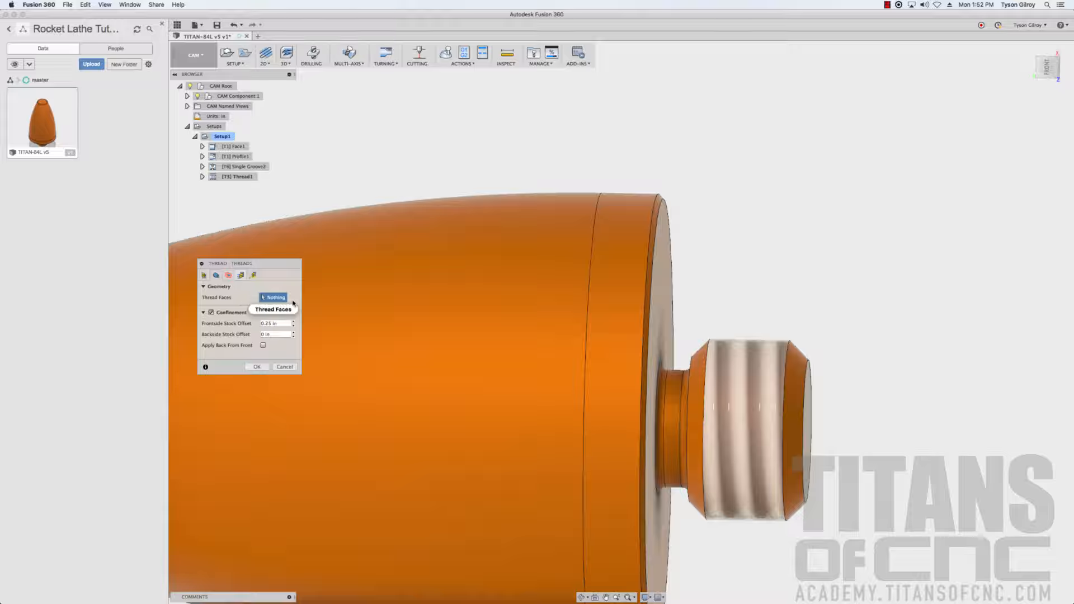
pyautogui.click(751, 381)
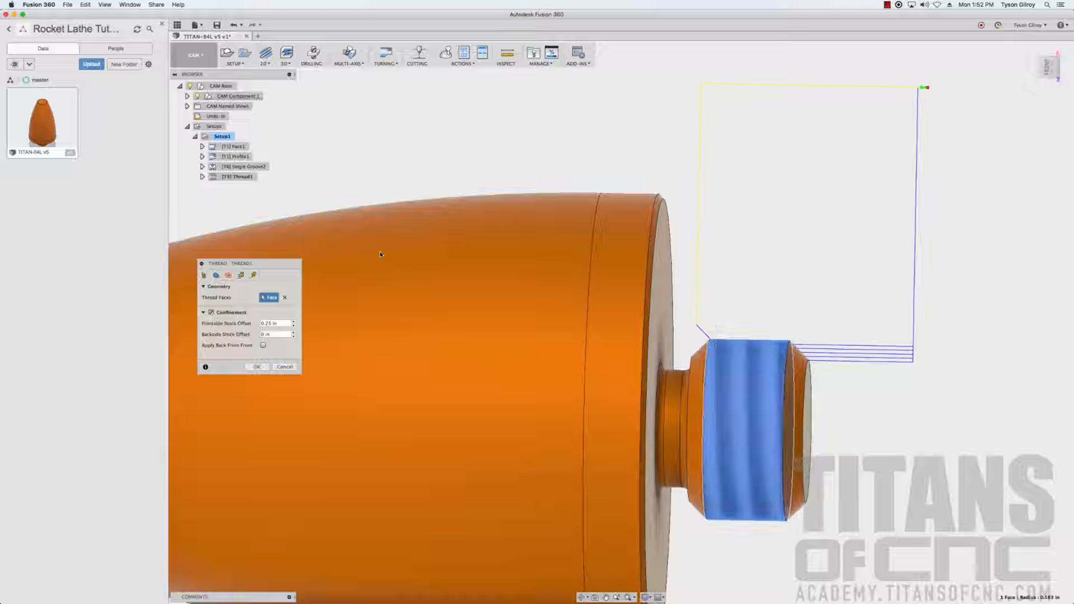
pyautogui.click(240, 275)
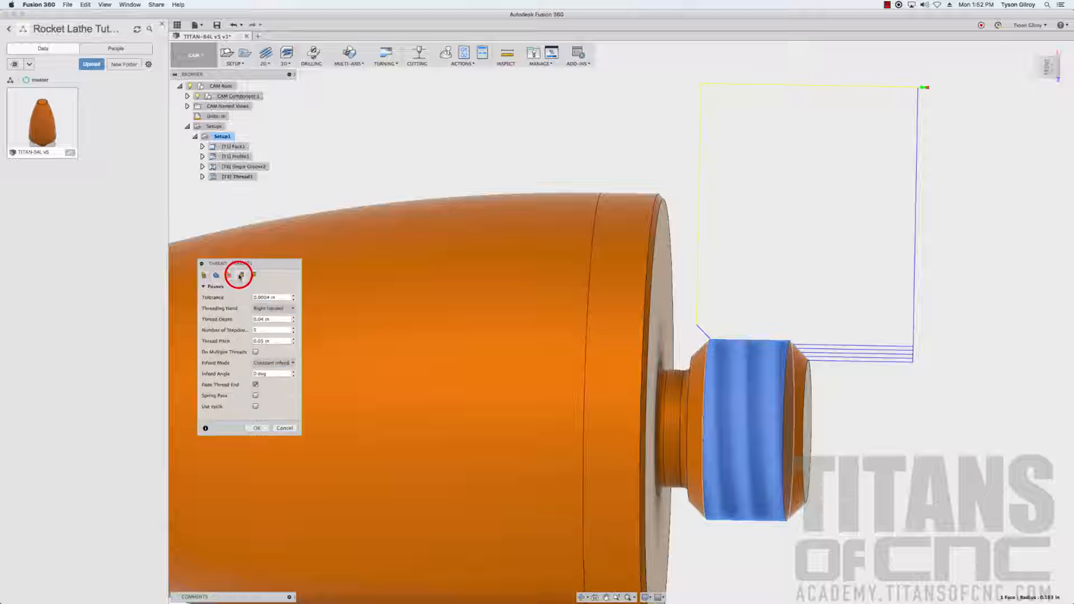
pyautogui.click(255, 385)
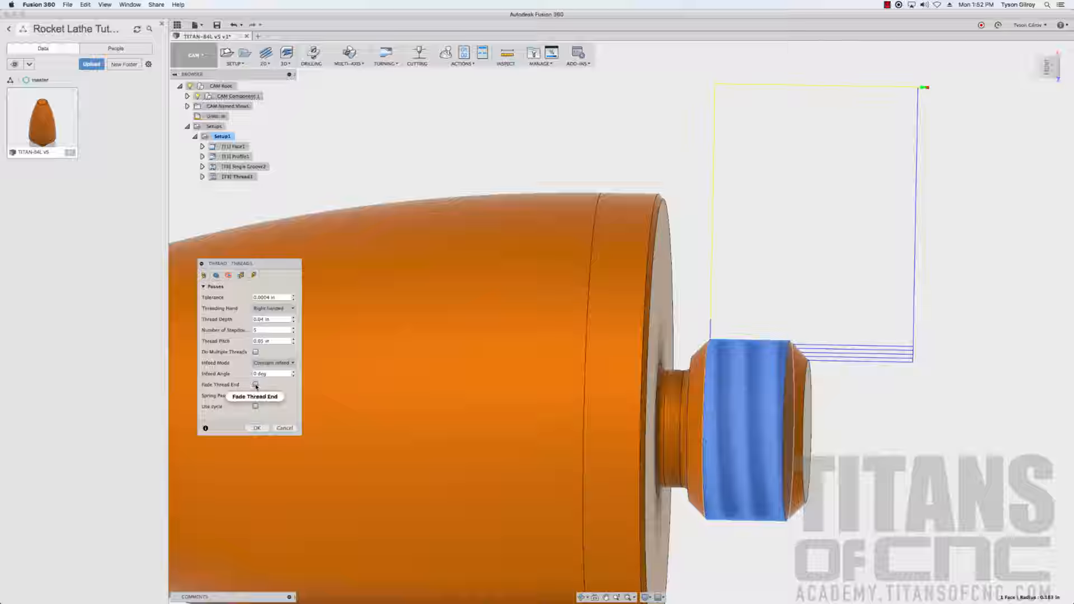
# Set the thread's backside stock offset to .06+.035 in
pyautogui.click(217, 275)
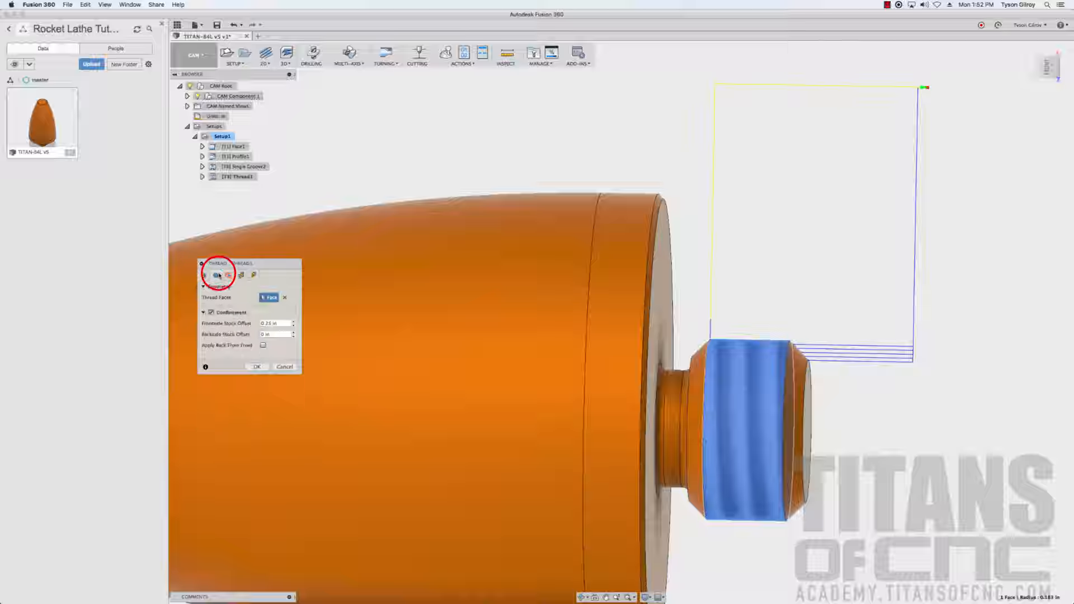
pyautogui.scroll(6, 822, 330)
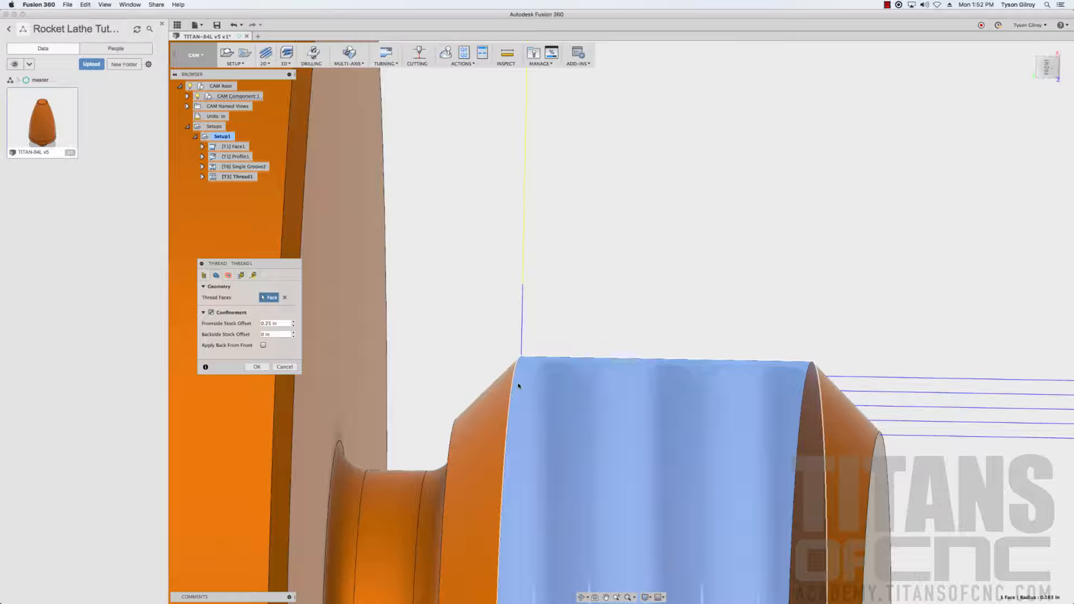
pyautogui.click(278, 334)
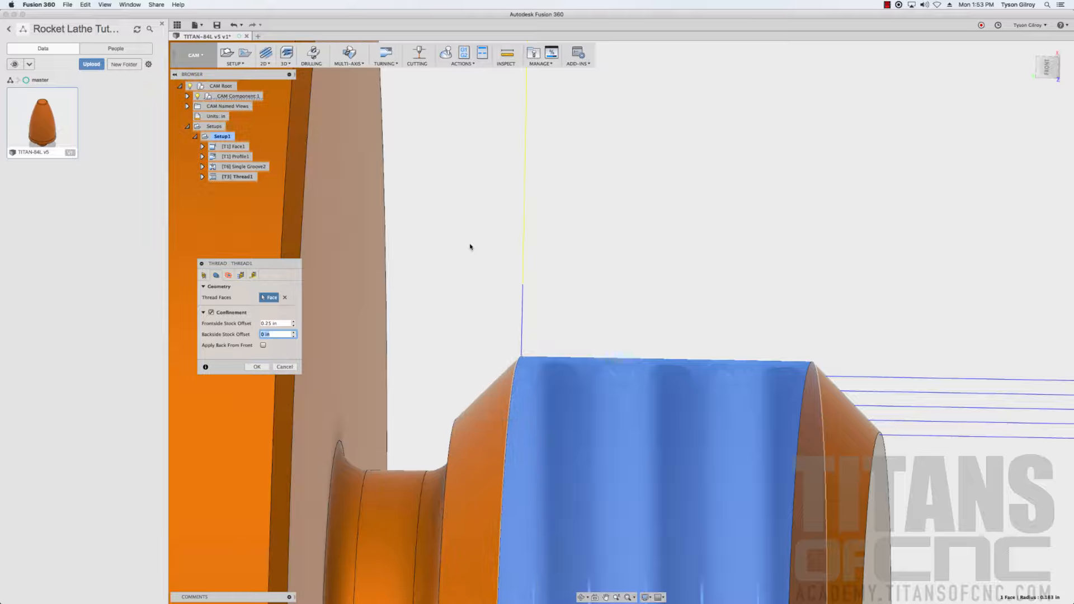
pyautogui.press('BackSpace')
pyautogui.write('.06+.035')
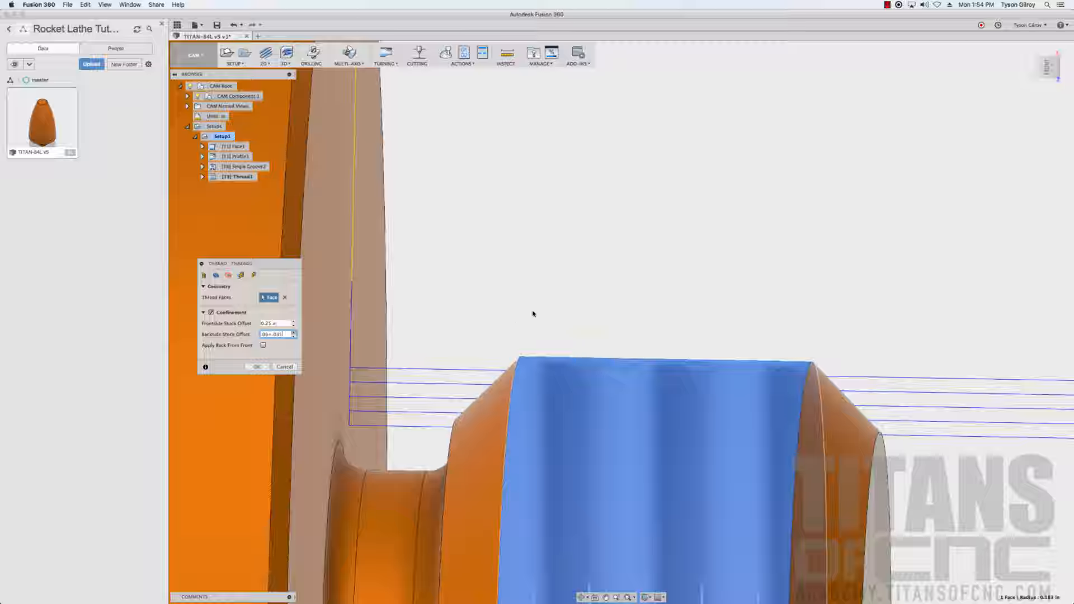
# Calculate the thread depth in Calculator as half the difference between .367 and .295, and return to Fusion 360
pyautogui.click(229, 276)
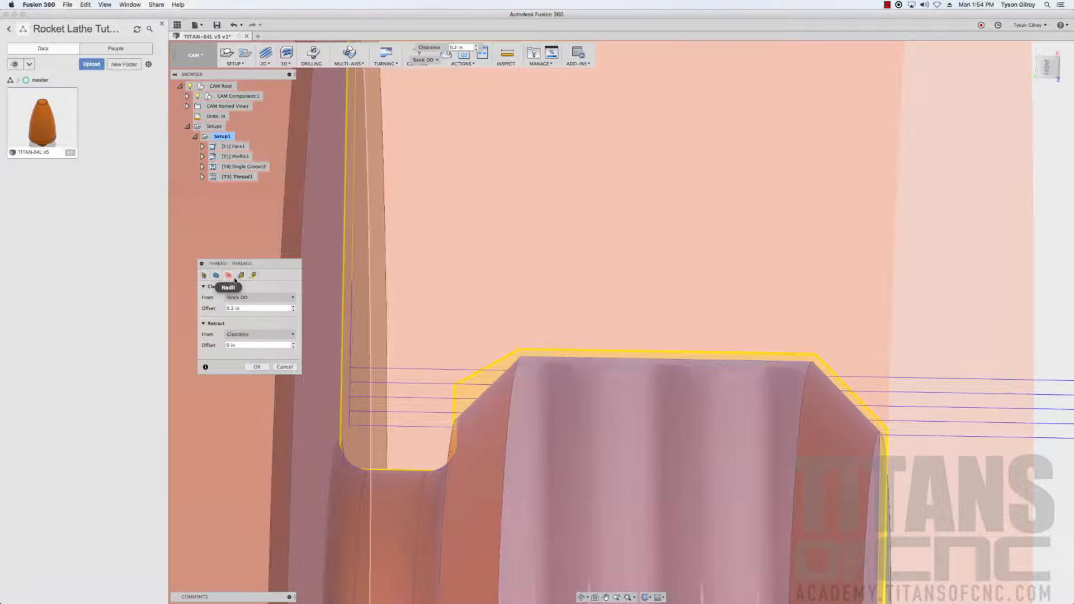
pyautogui.click(240, 276)
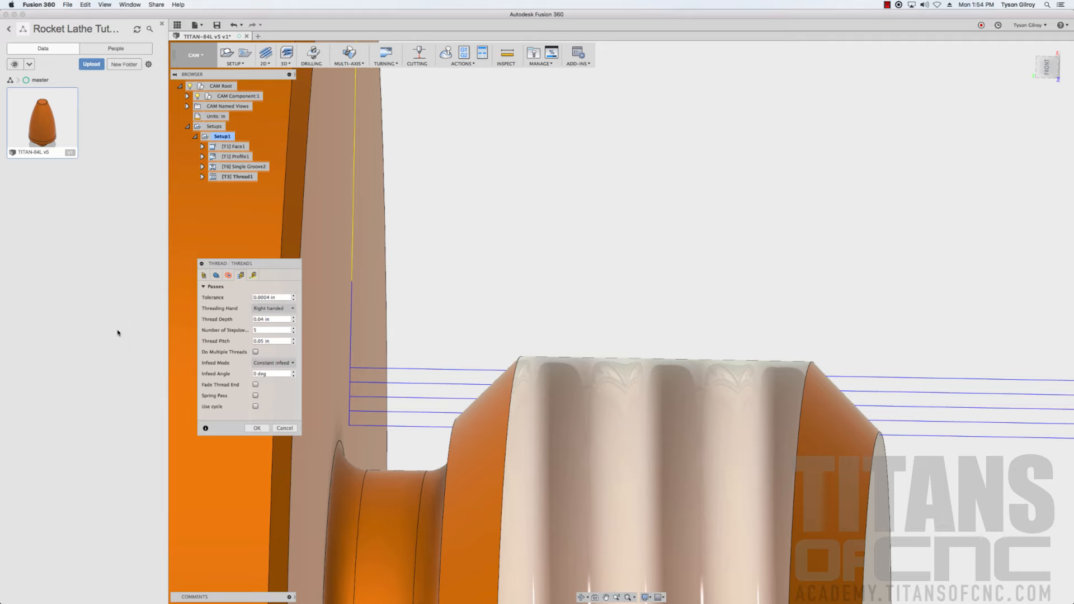
pyautogui.click(270, 319)
pyautogui.press('super+Tab')
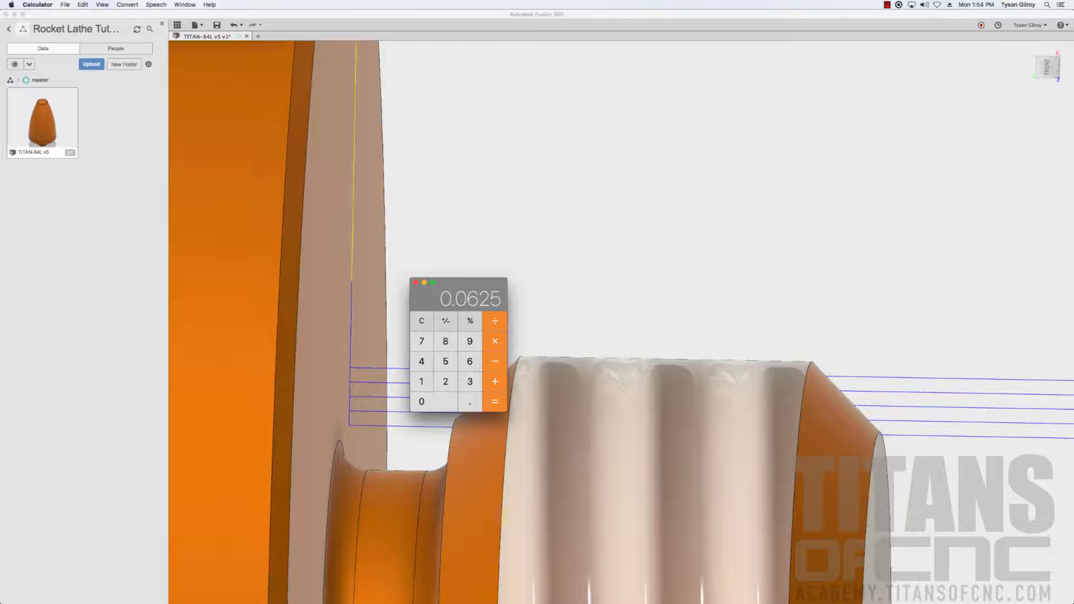
pyautogui.click(423, 321)
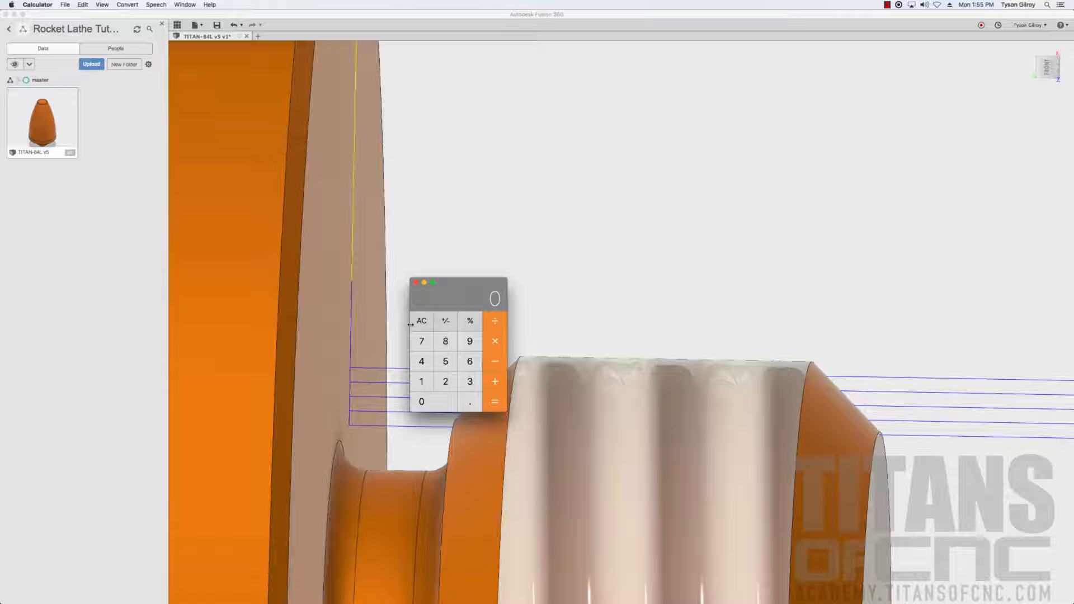
pyautogui.write('.367')
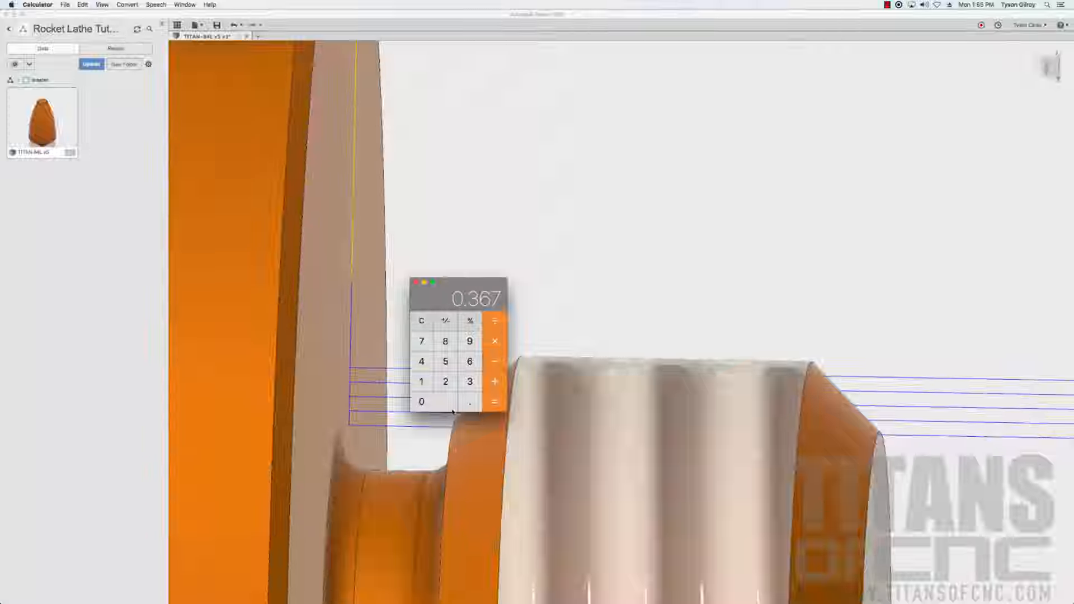
pyautogui.press('Escape')
pyautogui.write('.295')
pyautogui.press('Return')
pyautogui.press('/')
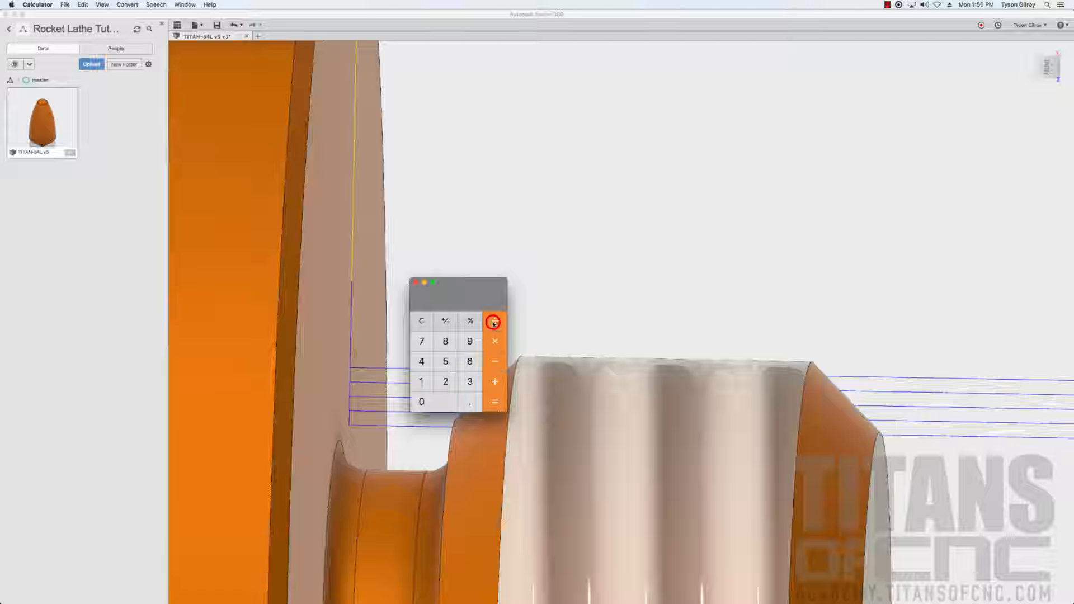
pyautogui.click(446, 380)
pyautogui.click(497, 404)
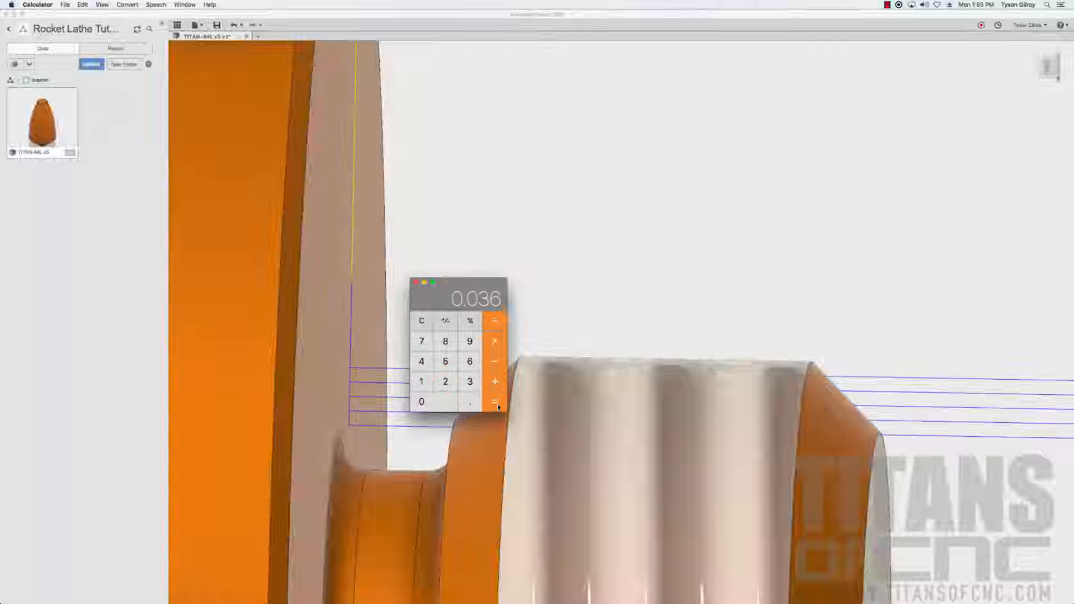
pyautogui.click(53, 334)
# Set the thread depth to .036 in, the number of stepdowns to 13 and the thread pitch to .0625 in
pyautogui.click(276, 318)
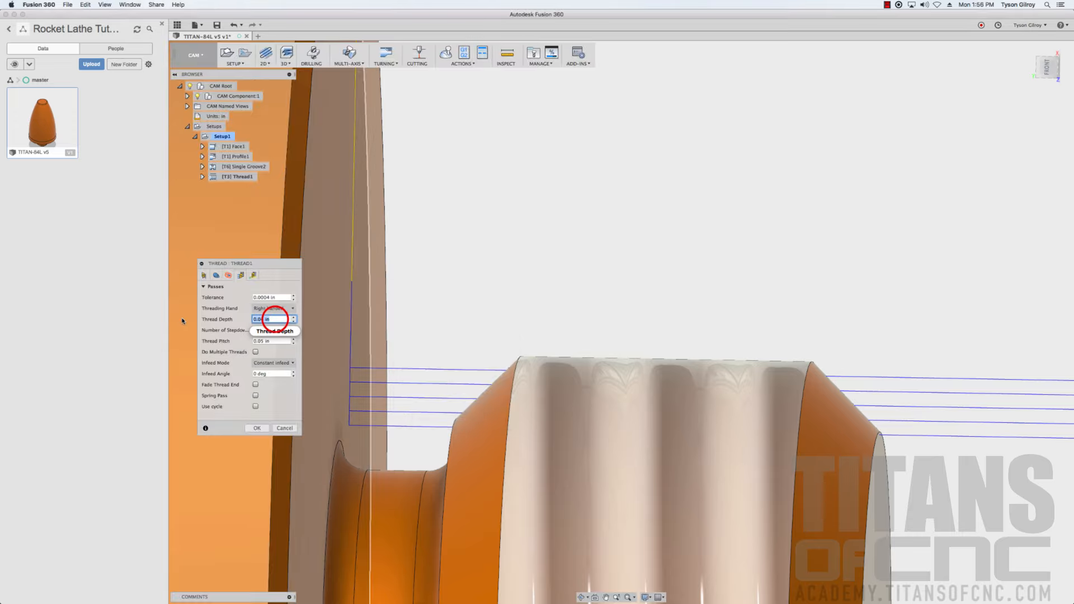
pyautogui.press('BackSpace')
pyautogui.write('.036')
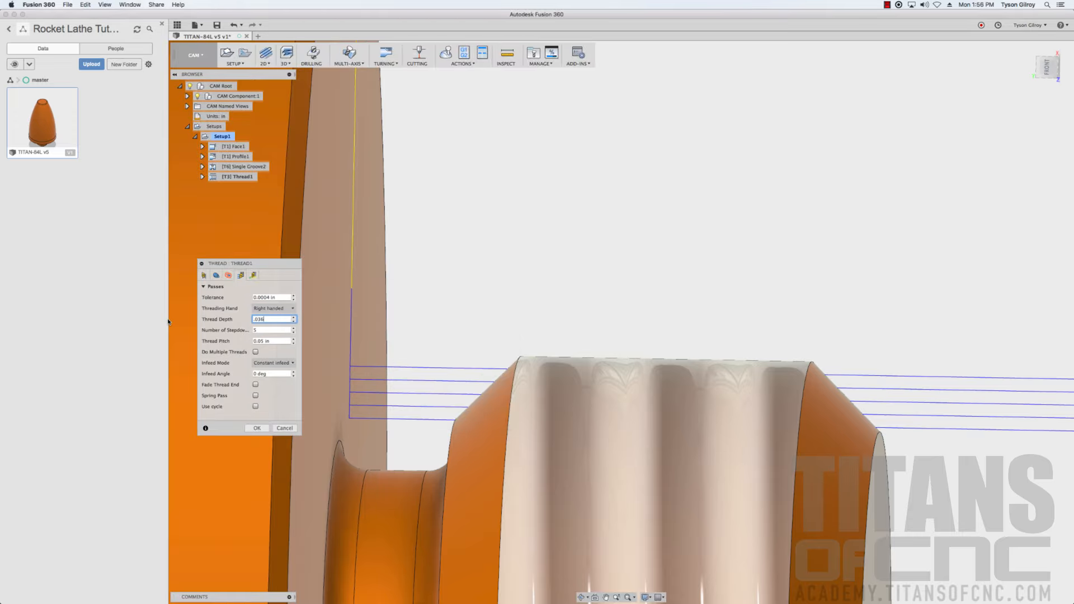
pyautogui.click(268, 330)
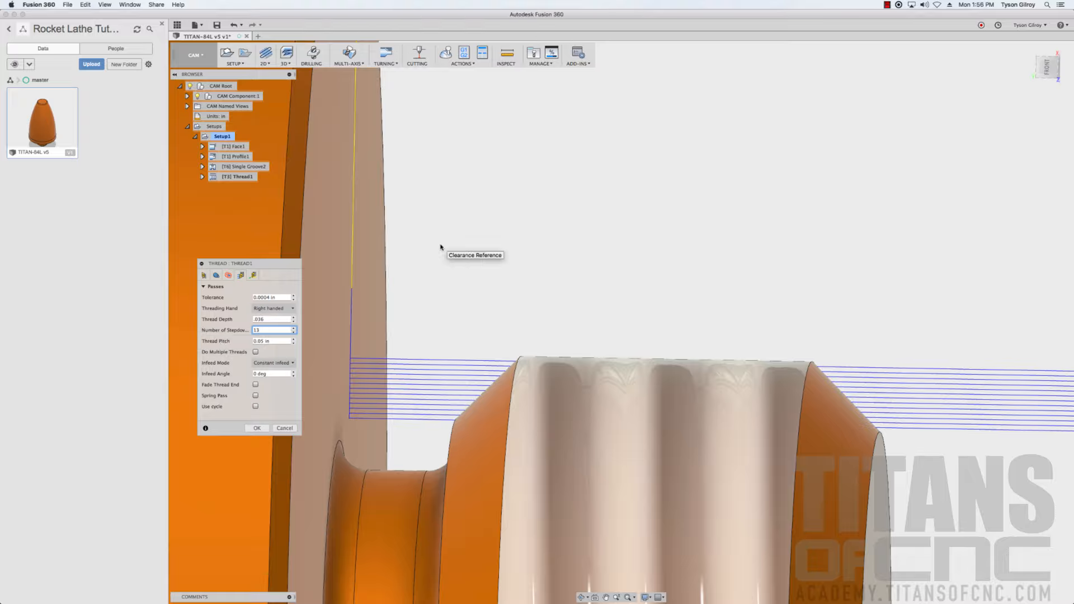
pyautogui.press('Tab')
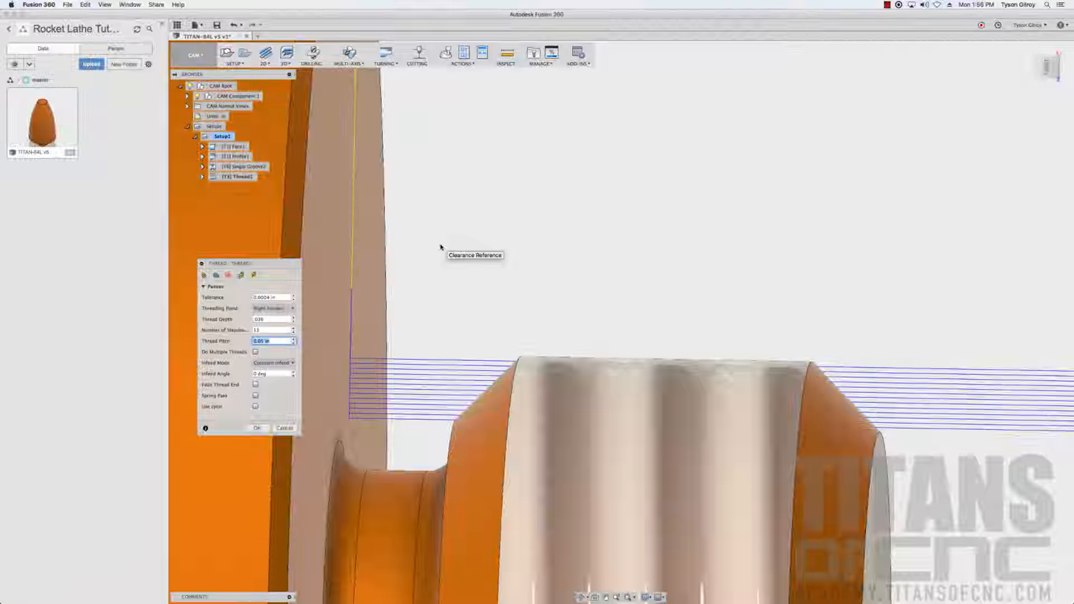
pyautogui.write('.0625')
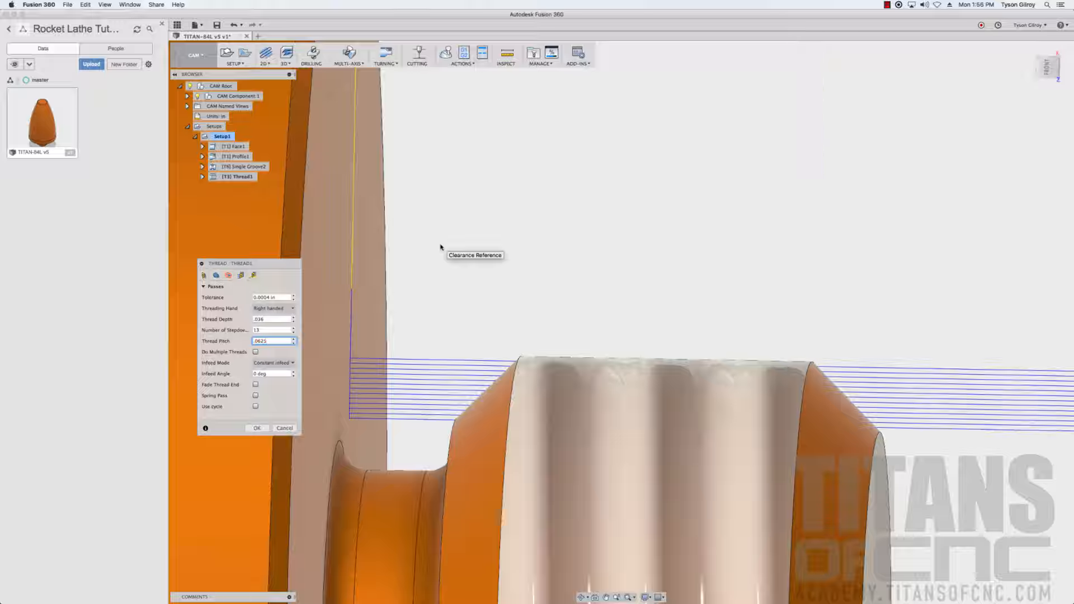
# Set the infeed mode to Reduced infeed with a 29 degree infeed angle, and generate the thread toolpath
pyautogui.click(272, 363)
pyautogui.click(265, 383)
pyautogui.click(281, 375)
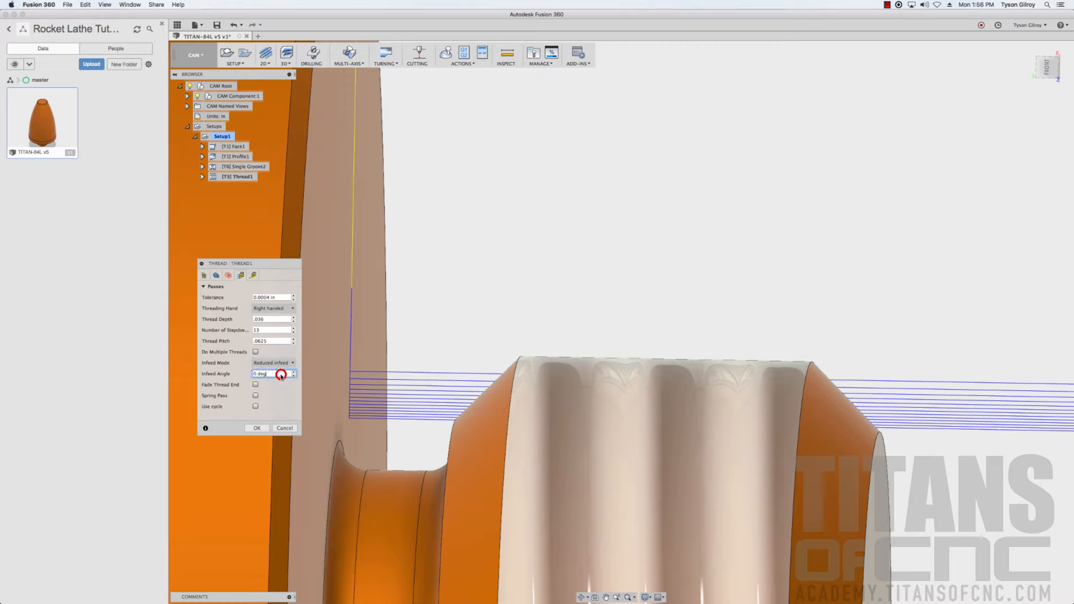
pyautogui.write('29')
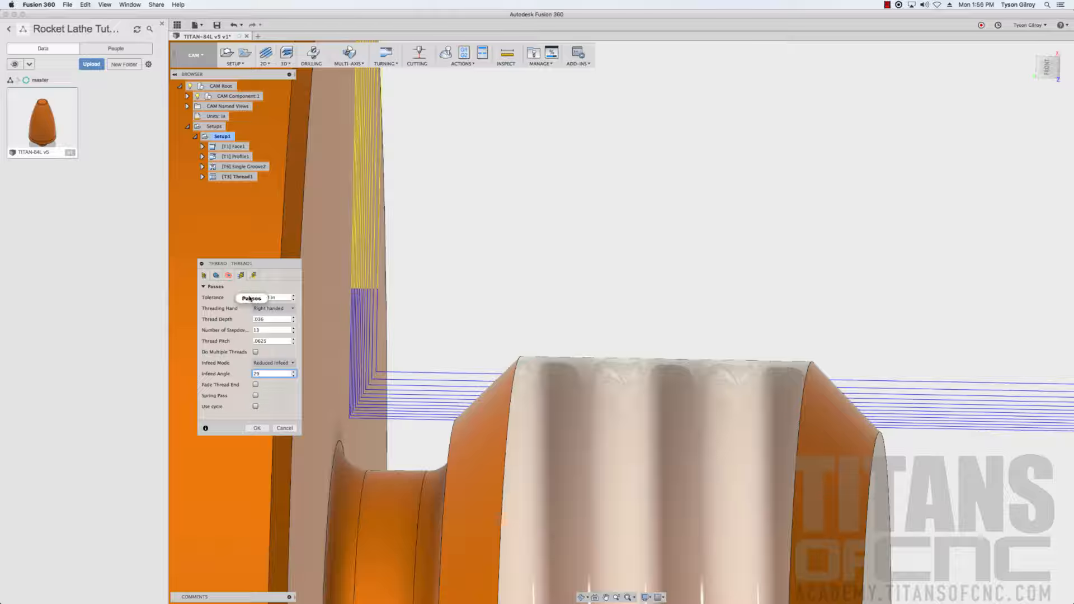
pyautogui.click(257, 428)
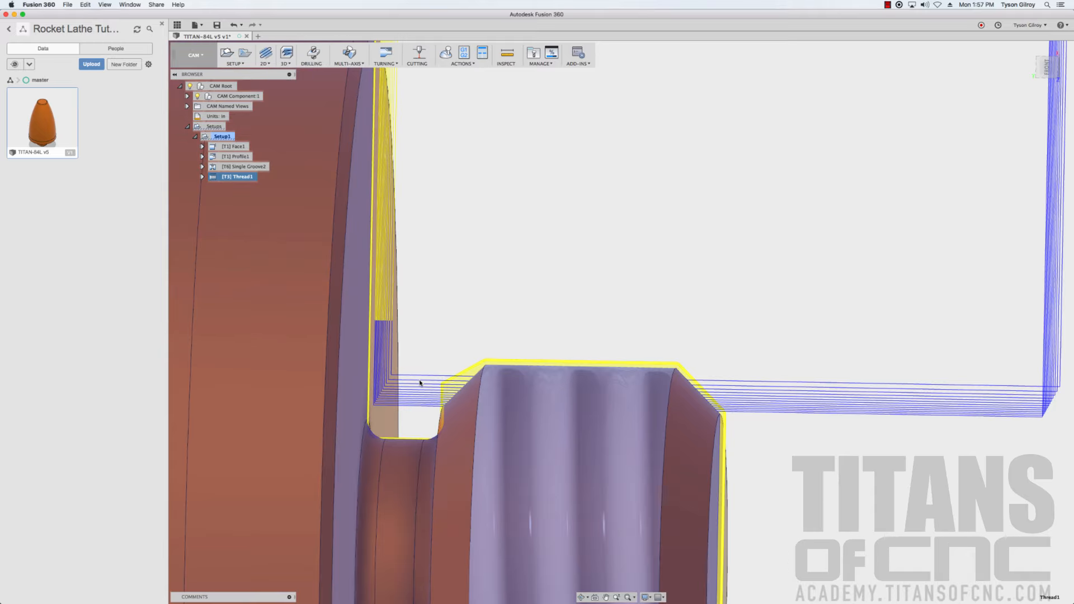
pyautogui.scroll(-3, 420, 383)
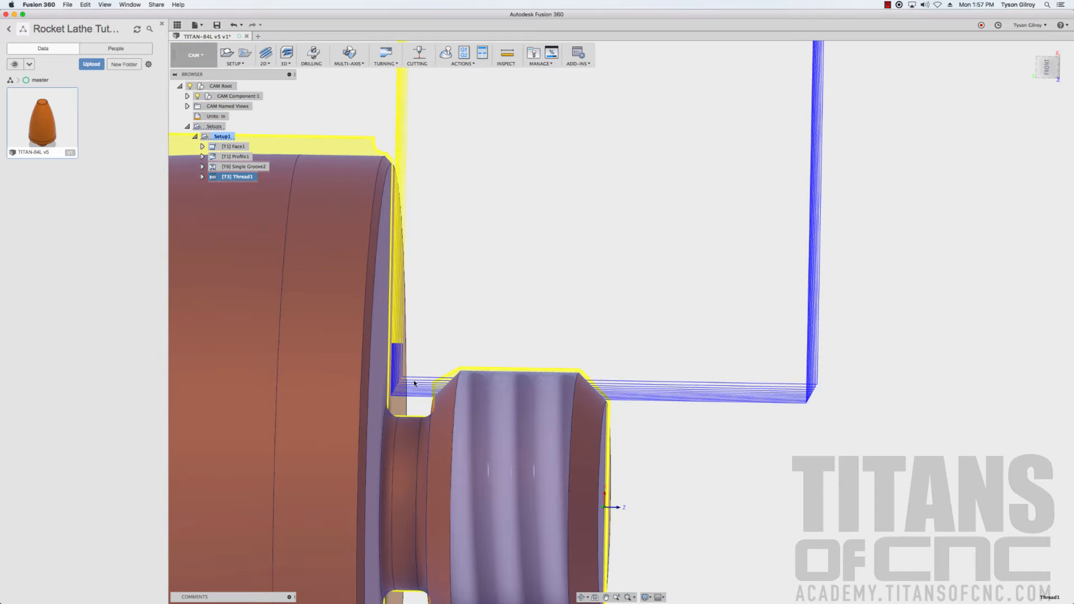
pyautogui.scroll(2, 406, 399)
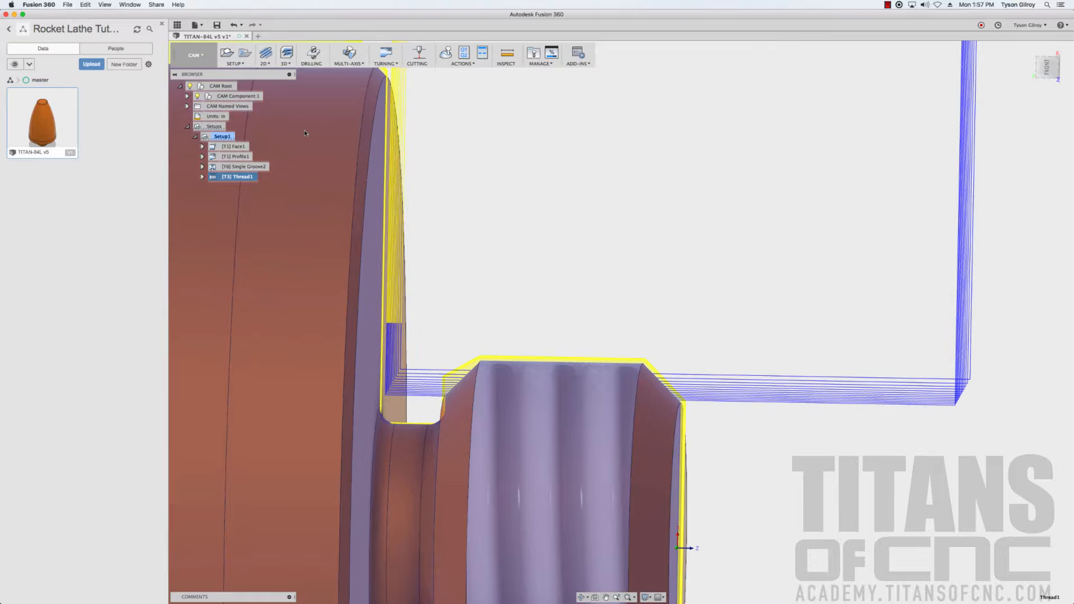
# Duplicate the Face1 and Profile1 operations together in Setup1
pyautogui.click(235, 146)
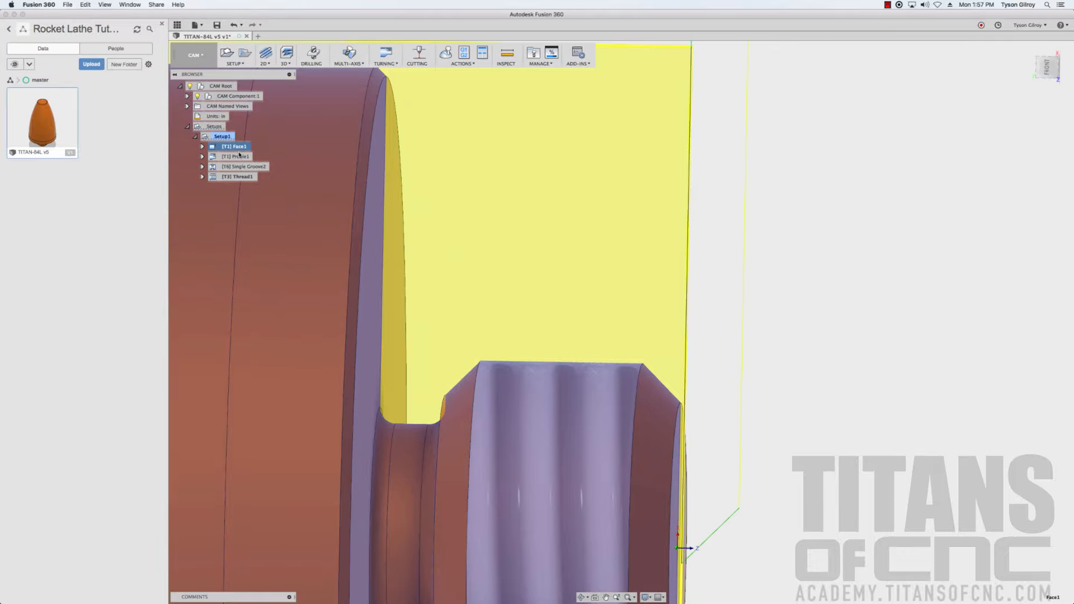
pyautogui.keyDown('shift'); pyautogui.click(242, 157); pyautogui.keyUp('shift')
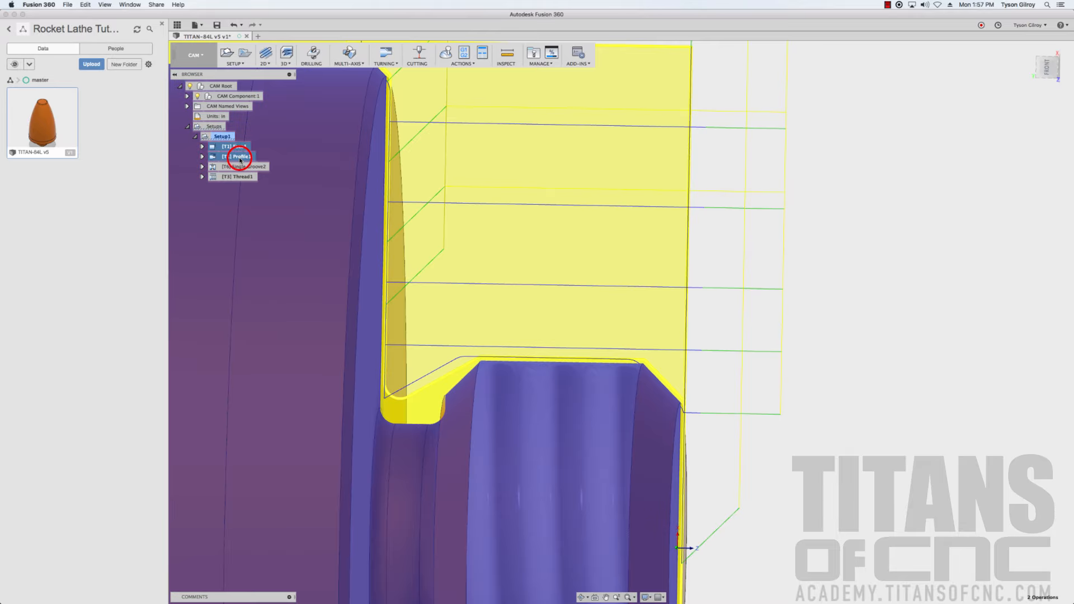
pyautogui.rightClick(239, 159)
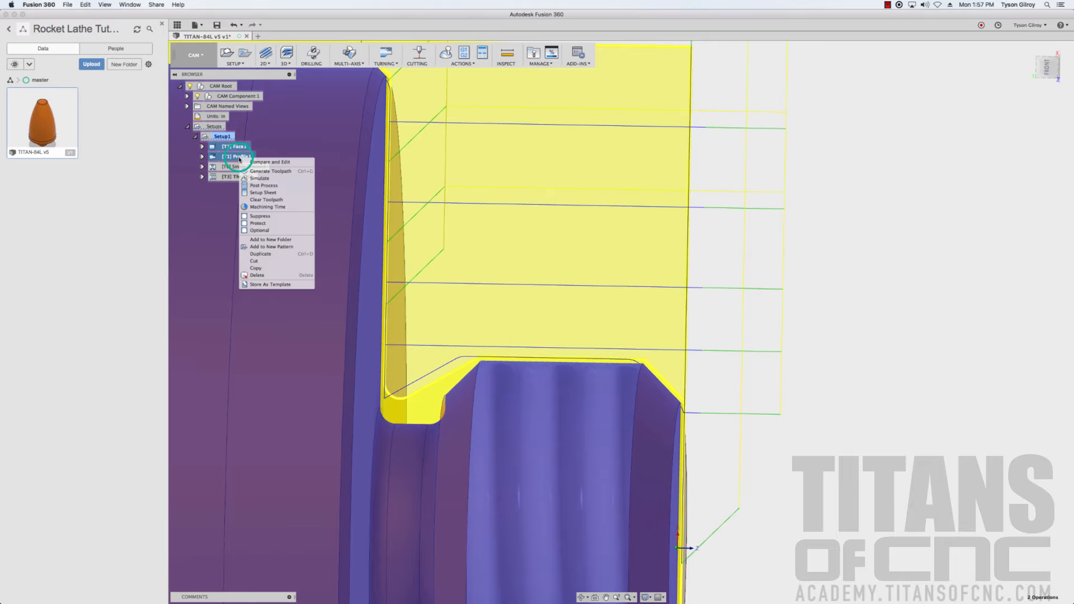
pyautogui.click(285, 254)
# Move the duplicated Face1 (2) and Profile1 (2) operations together to the end of Setup1, after Thread1
pyautogui.click(230, 157)
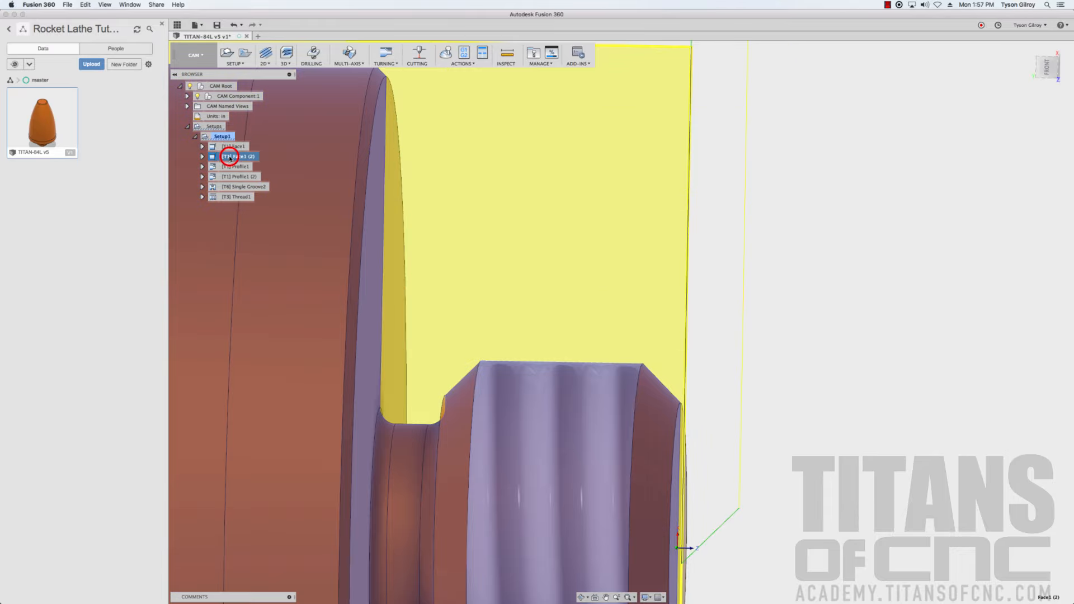
pyautogui.keyDown('super'); pyautogui.click(230, 177); pyautogui.keyUp('super')
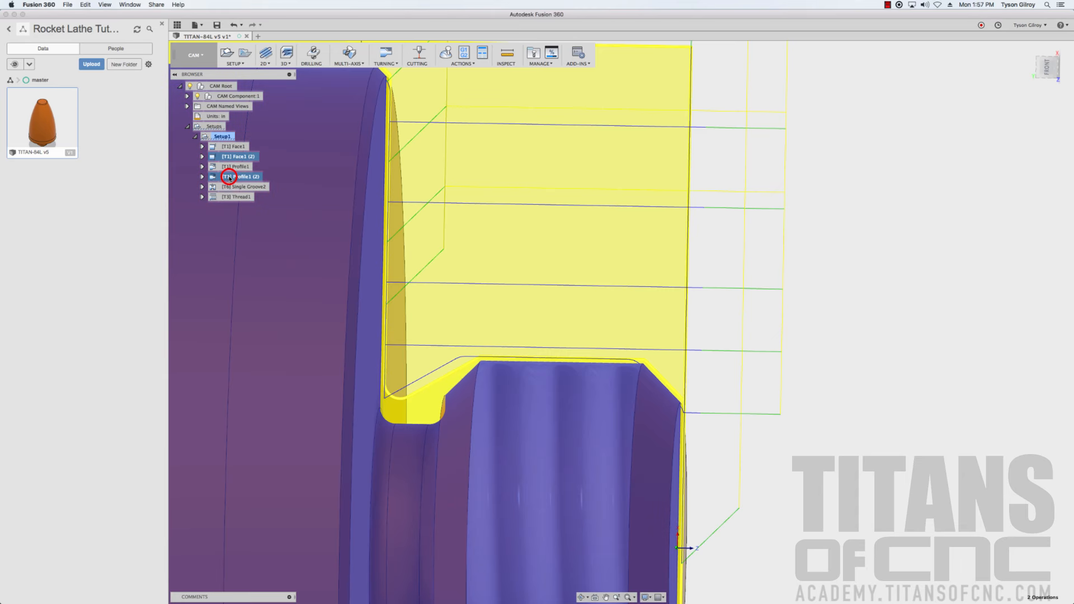
pyautogui.moveTo(232, 159); pyautogui.dragTo(228, 202)
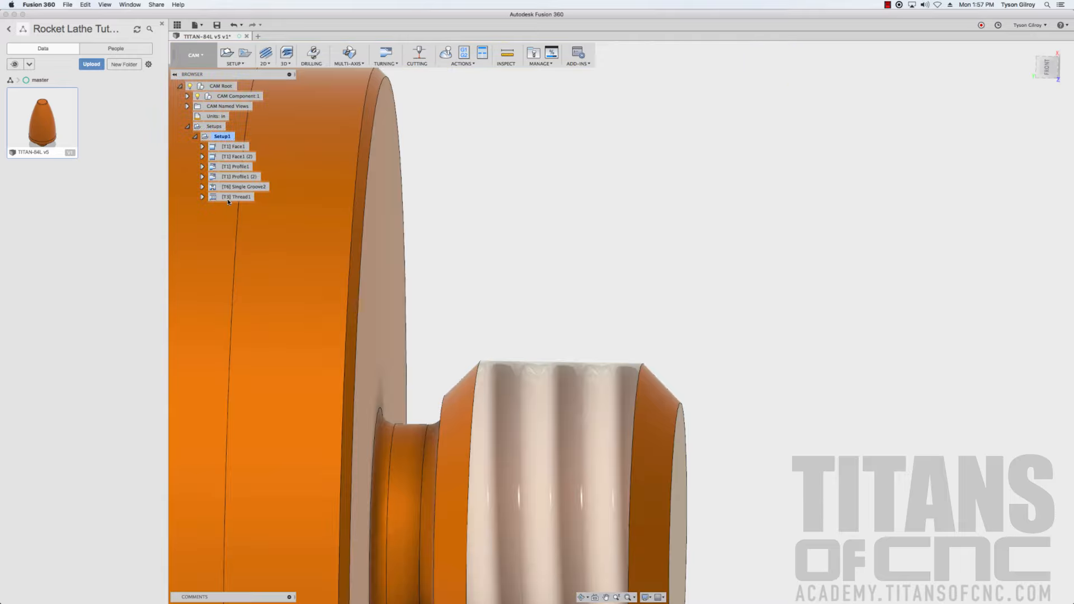
# Edit Face1 (2) and assign it tool 2 - VPGR331-DVLP-R from the titansofcnc local library
pyautogui.click(239, 188)
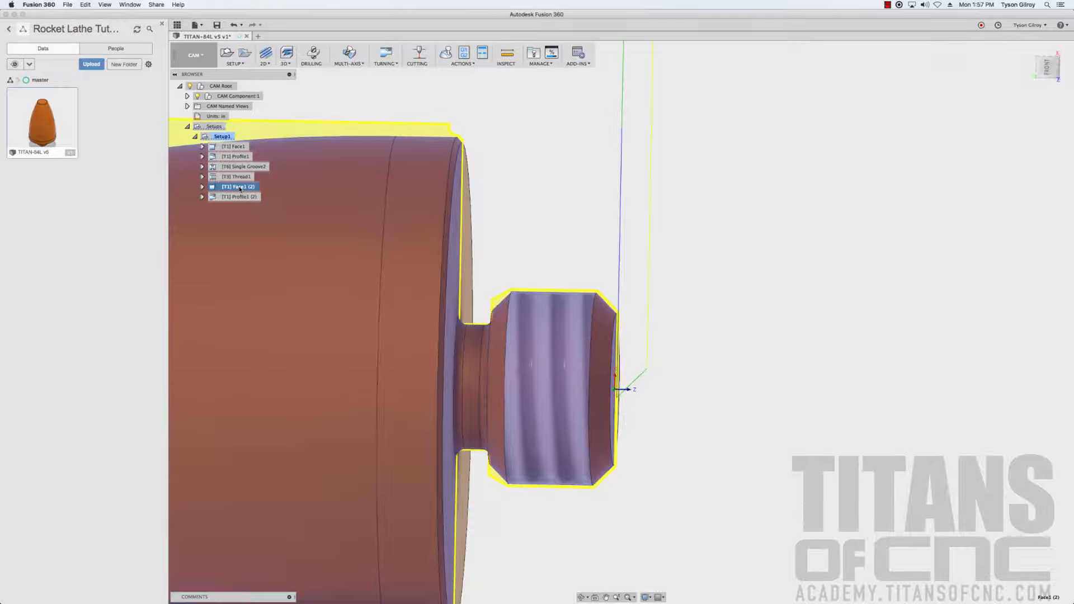
pyautogui.rightClick(240, 188)
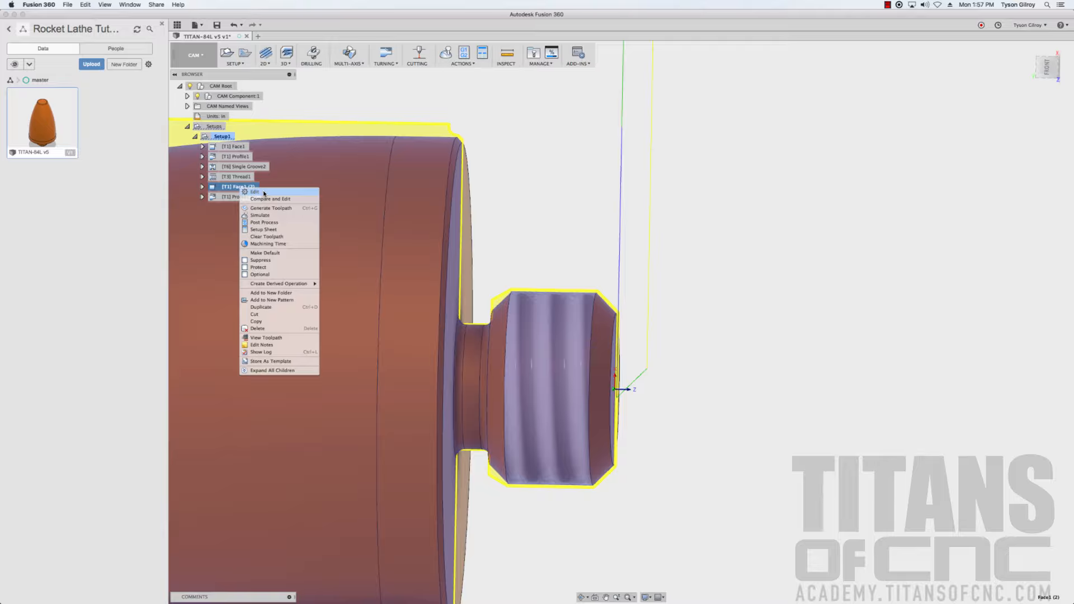
pyautogui.click(264, 192)
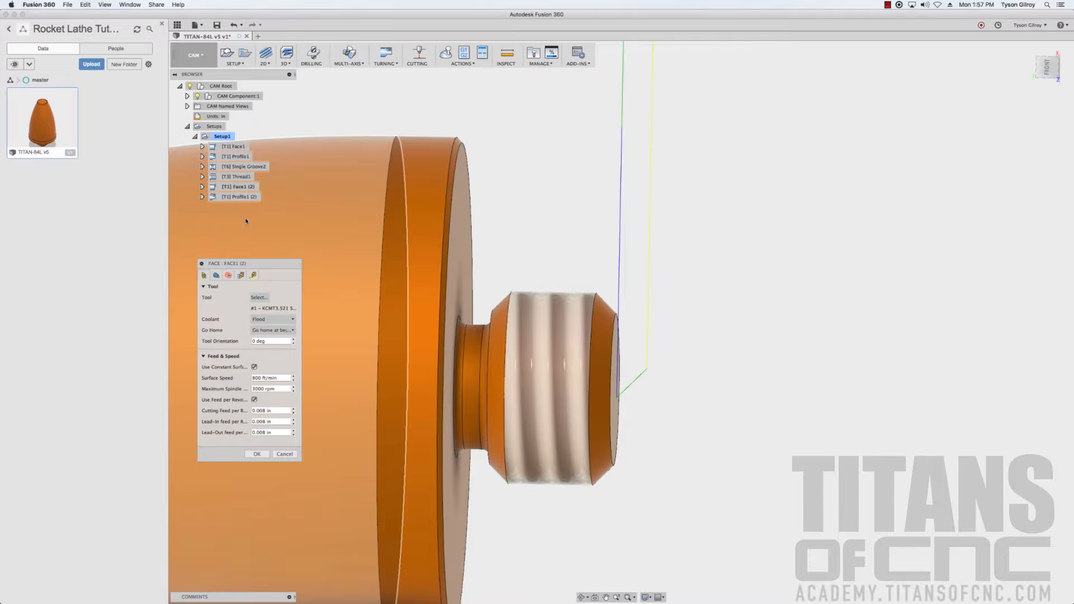
pyautogui.click(259, 297)
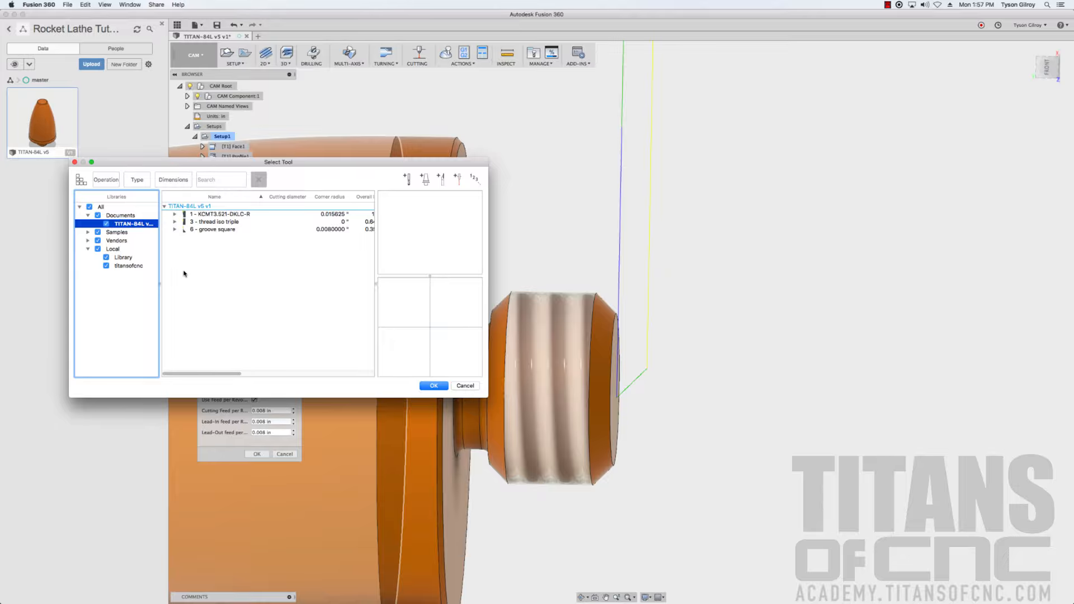
pyautogui.click(130, 267)
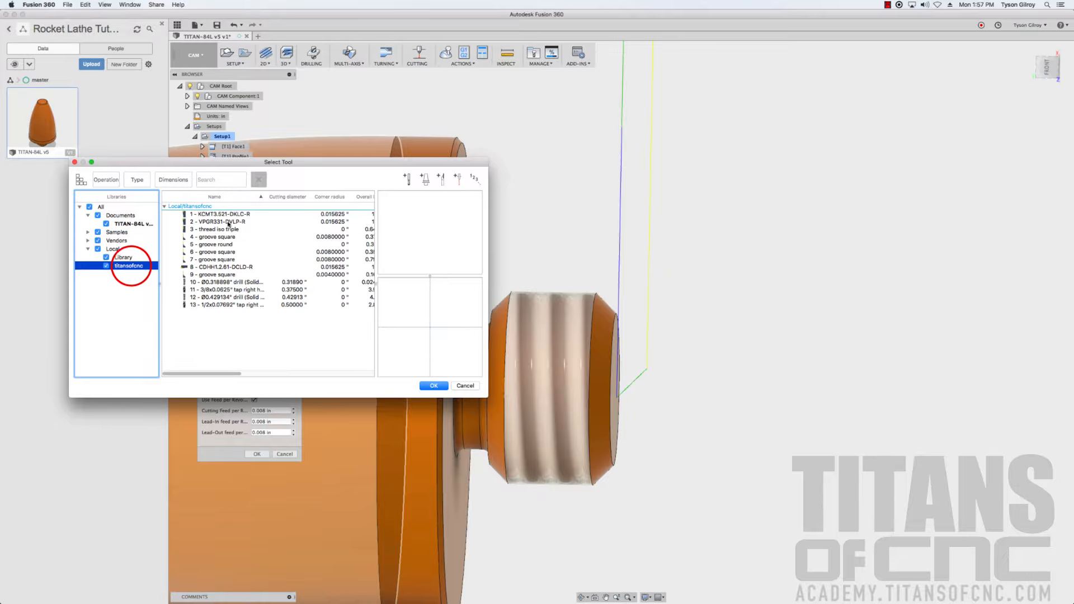
pyautogui.doubleClick(230, 222)
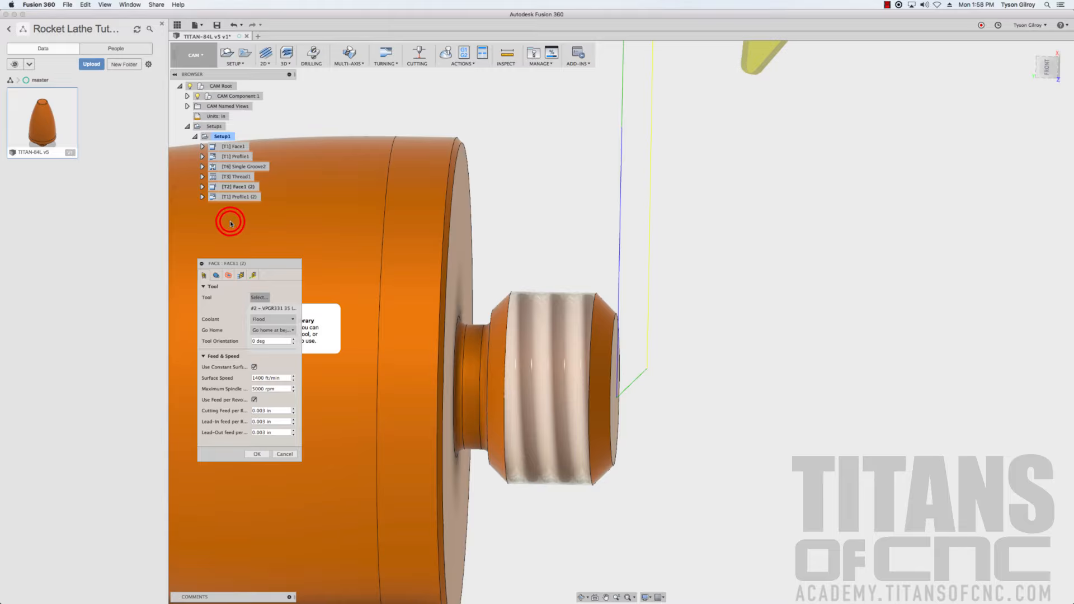
# Set the Face1 (2) surface speed to 600 ft/min and its maximum spindle speed to 3000 rpm
pyautogui.click(280, 378)
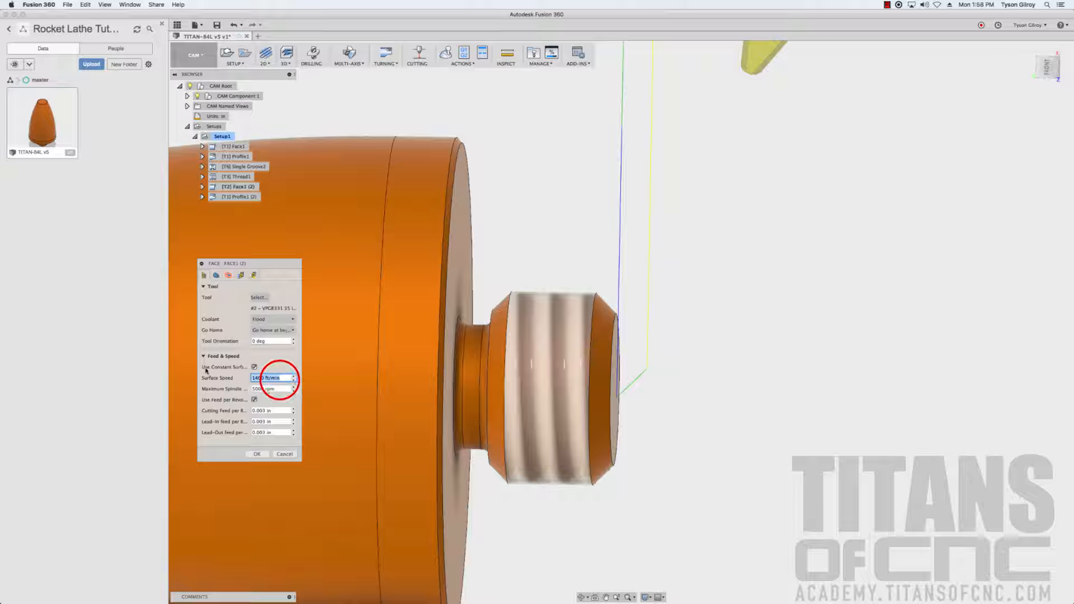
pyautogui.write('600')
pyautogui.press('Tab')
pyautogui.write('3000')
pyautogui.press('Tab')
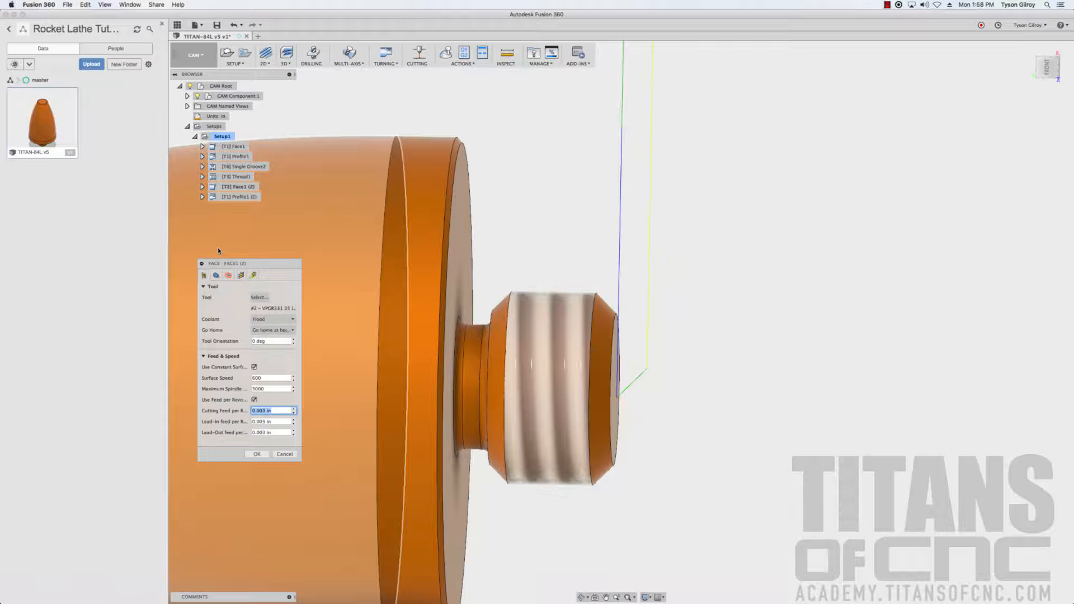
# Disable Stock to Leave for Face1 (2), check its remaining settings and generate the finish facing toolpath
pyautogui.click(216, 276)
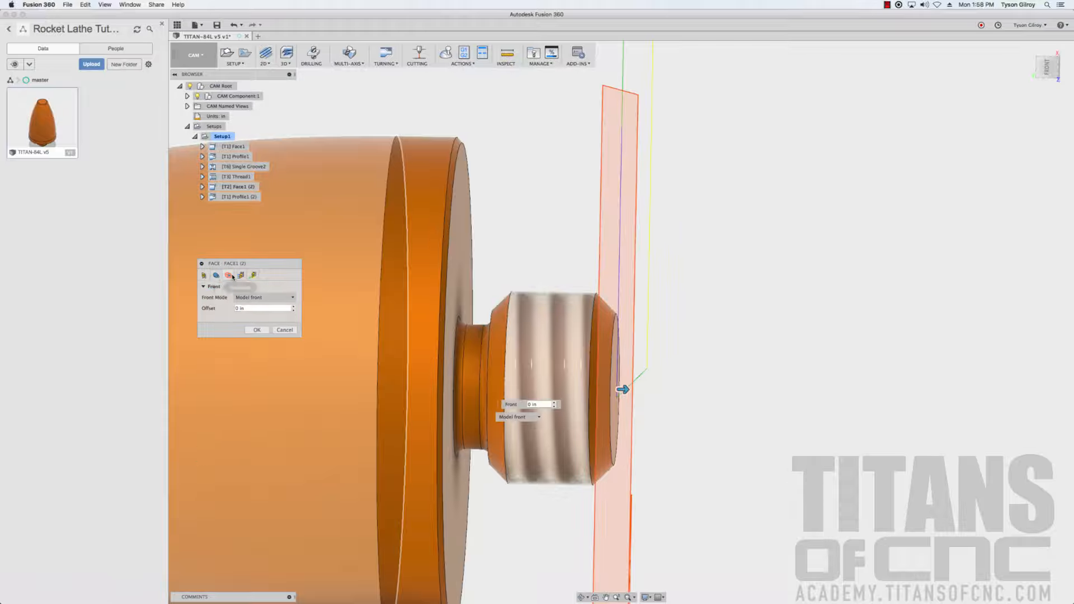
pyautogui.click(229, 275)
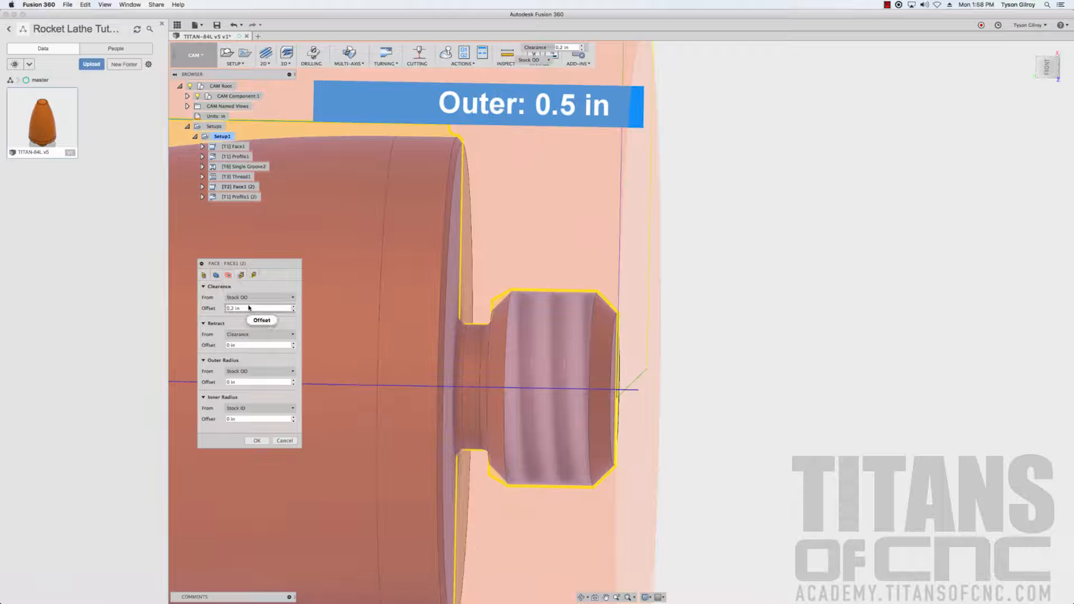
pyautogui.click(240, 275)
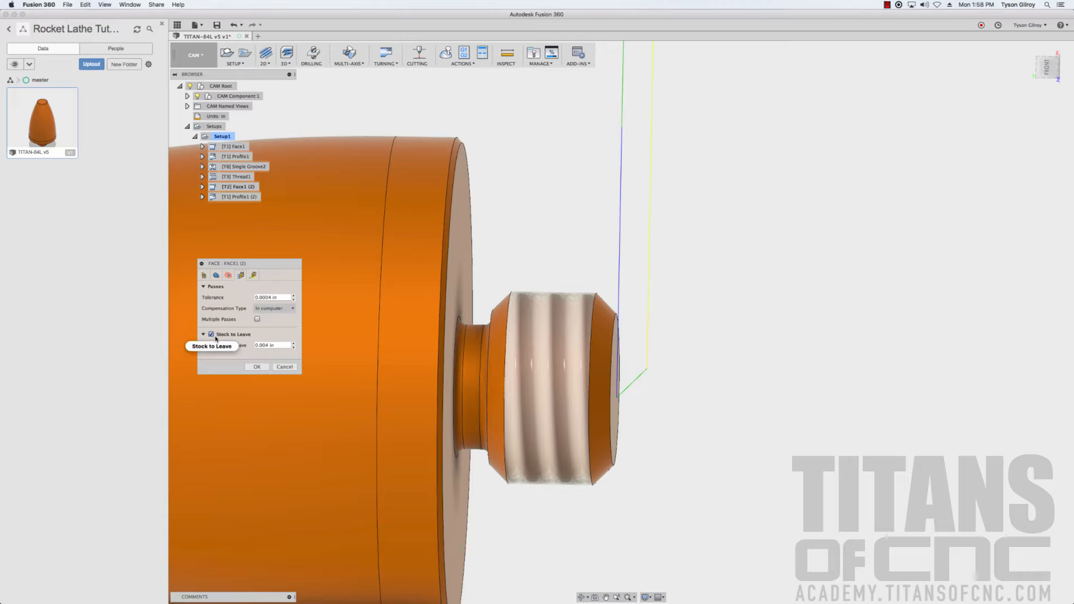
pyautogui.moveTo(212, 338)
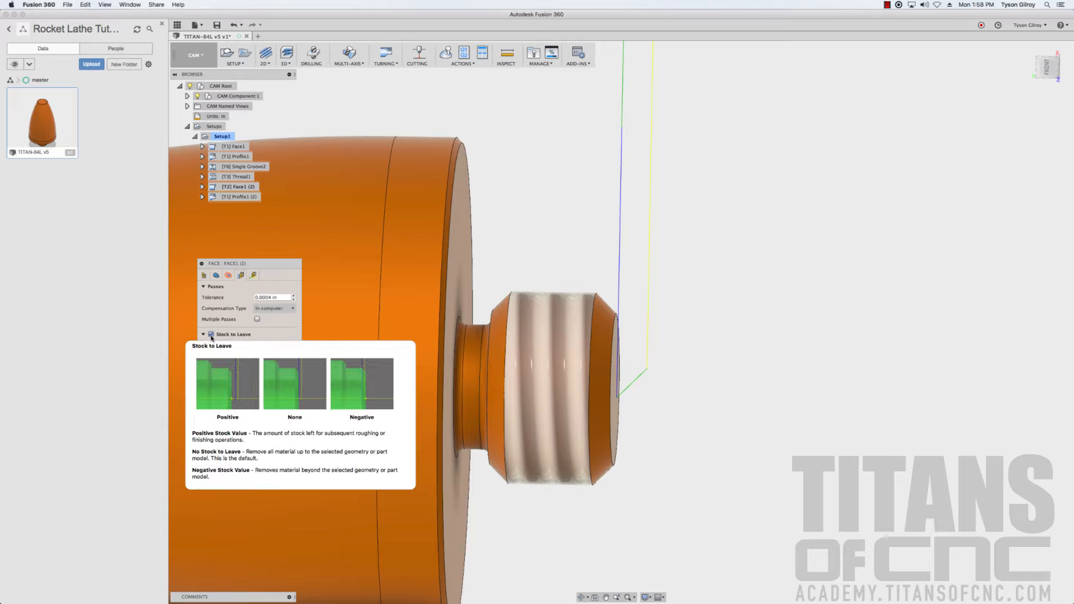
pyautogui.click(211, 334)
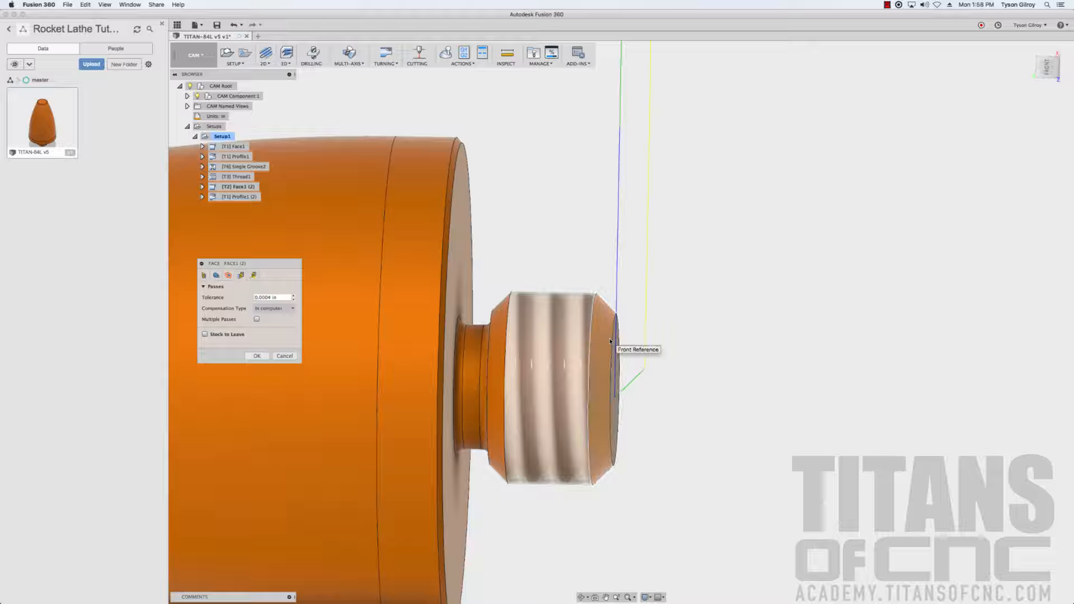
pyautogui.click(253, 275)
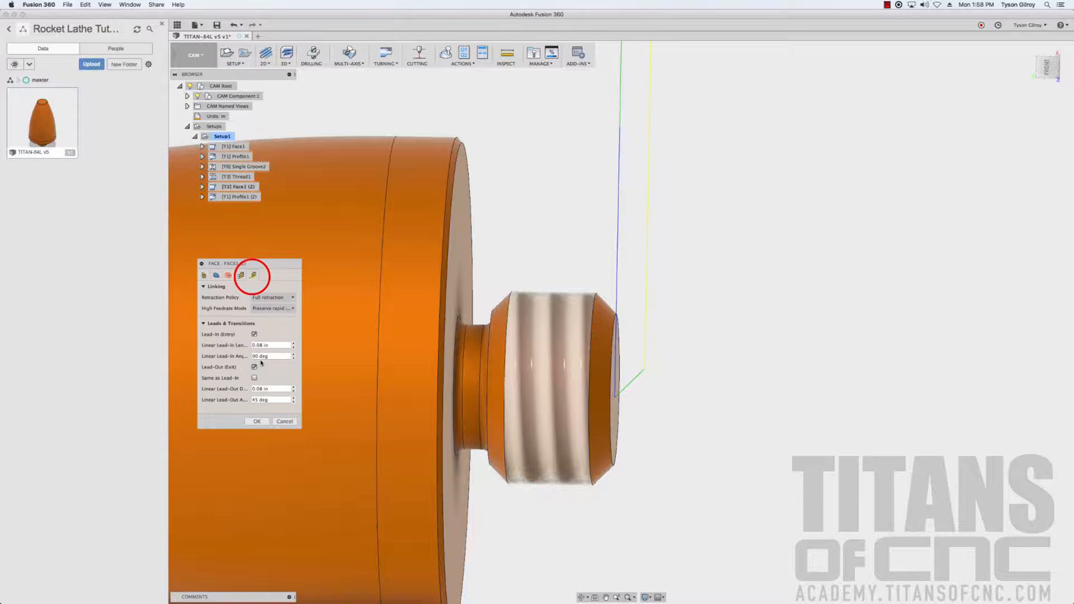
pyautogui.click(256, 421)
# Edit Profile1 (2) and assign it tool 2 - VPGR331-DVLP-R from the document's tool library
pyautogui.click(230, 196)
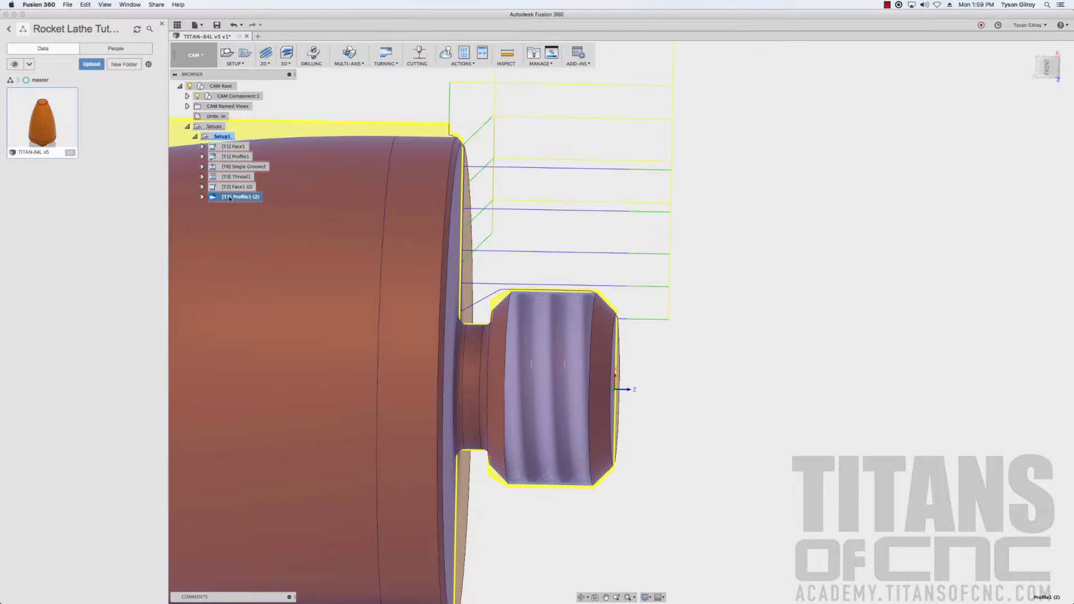
pyautogui.rightClick(229, 198)
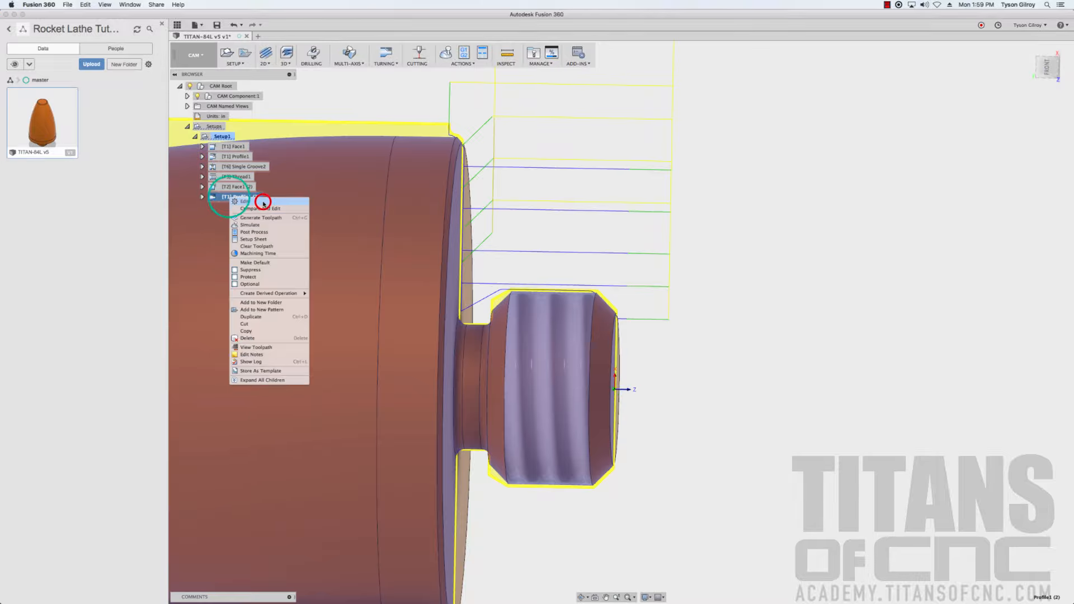
pyautogui.click(263, 203)
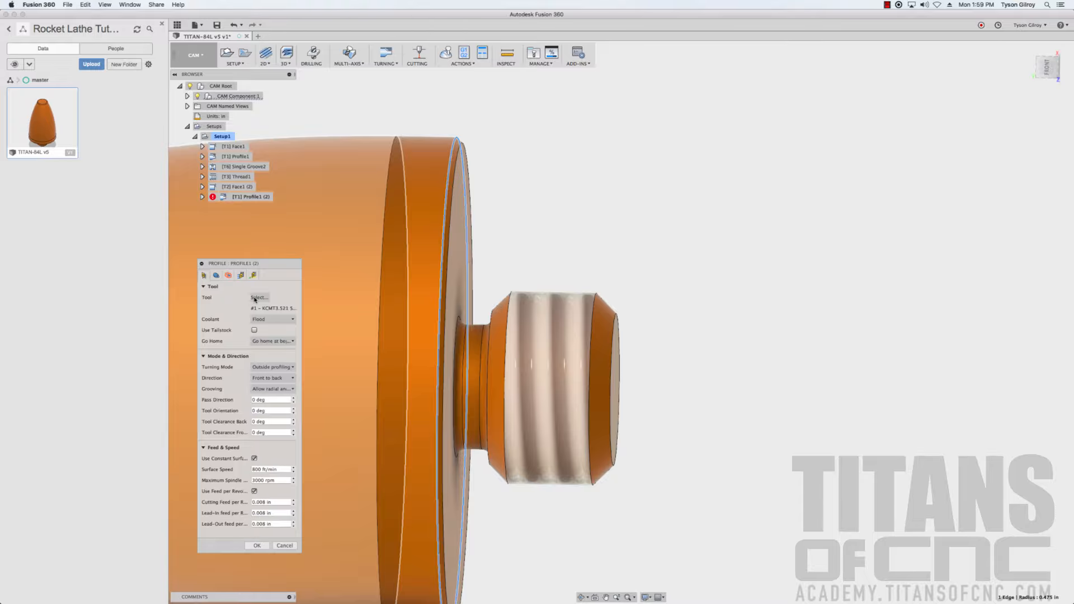
pyautogui.click(257, 298)
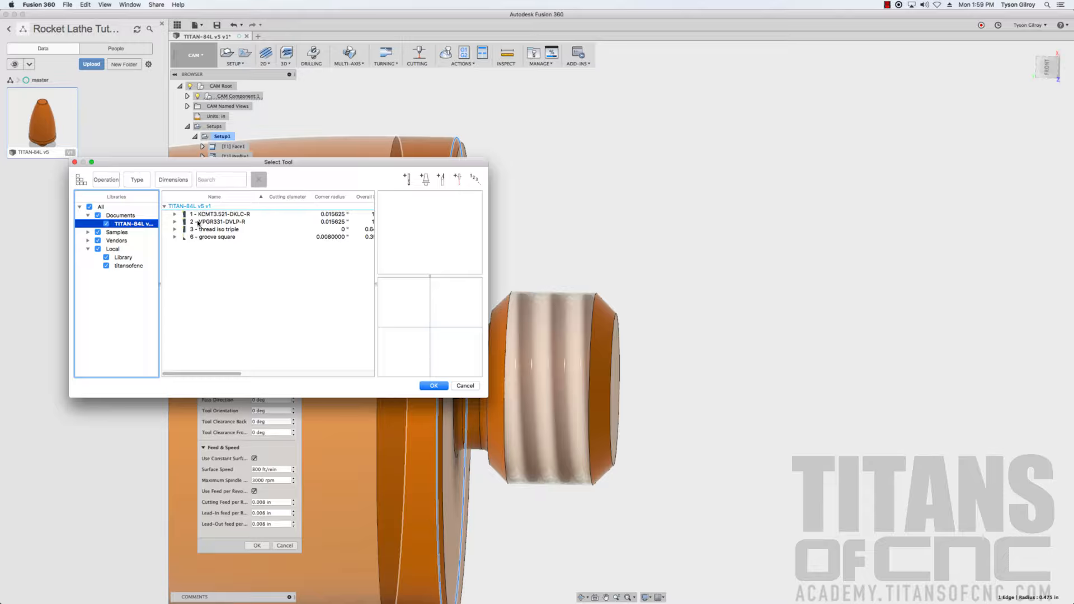
pyautogui.click(199, 223)
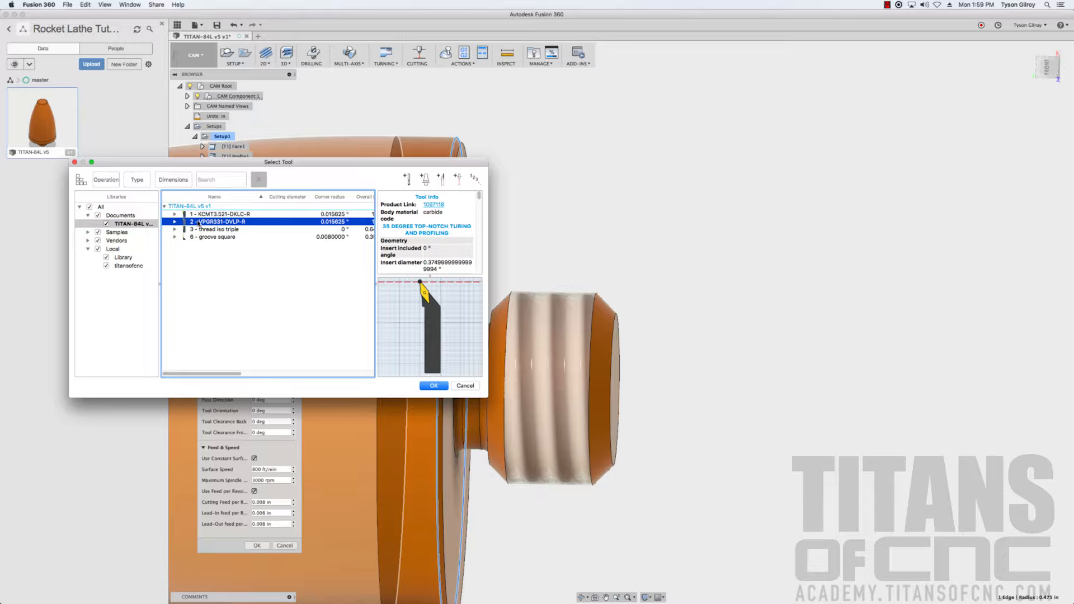
pyautogui.doubleClick(199, 222)
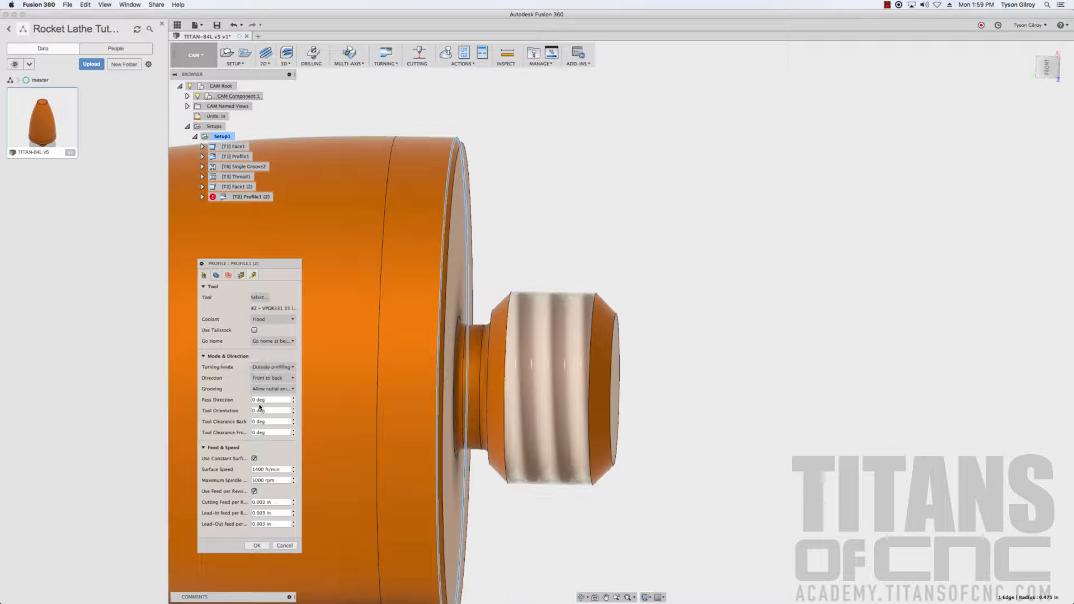
# Set the Profile1 (2) surface speed to 600 ft/min and its maximum spindle speed to 3000 rpm
pyautogui.click(282, 469)
pyautogui.write('6')
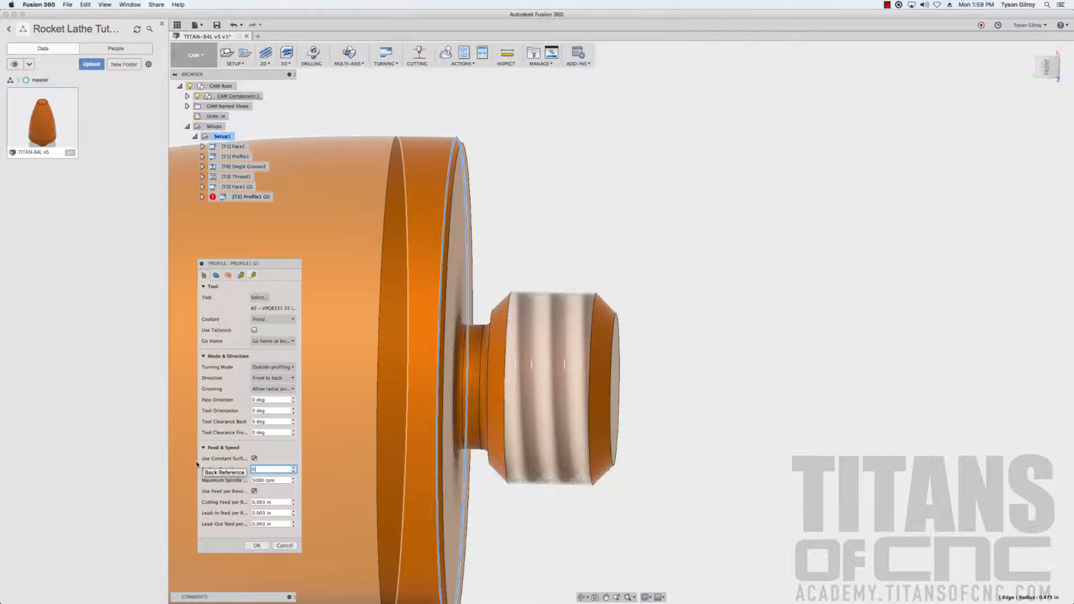
pyautogui.write('00')
pyautogui.press('Tab')
pyautogui.write('3000')
pyautogui.press('Tab')
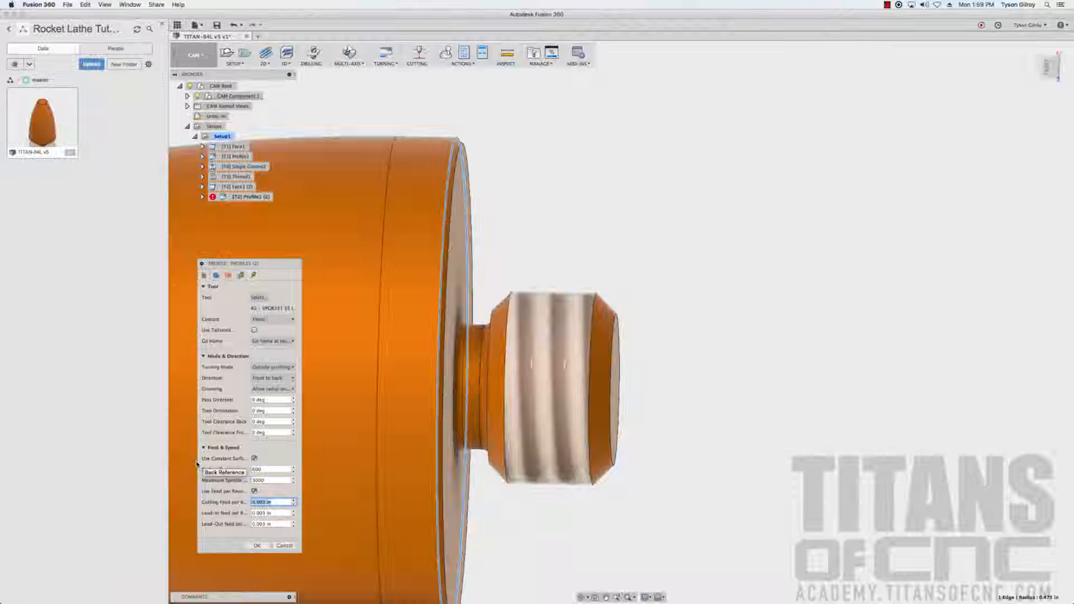
# Disable Roughing Passes and Stock to Leave for Profile1 (2), and generate the finish profile toolpath
pyautogui.click(218, 275)
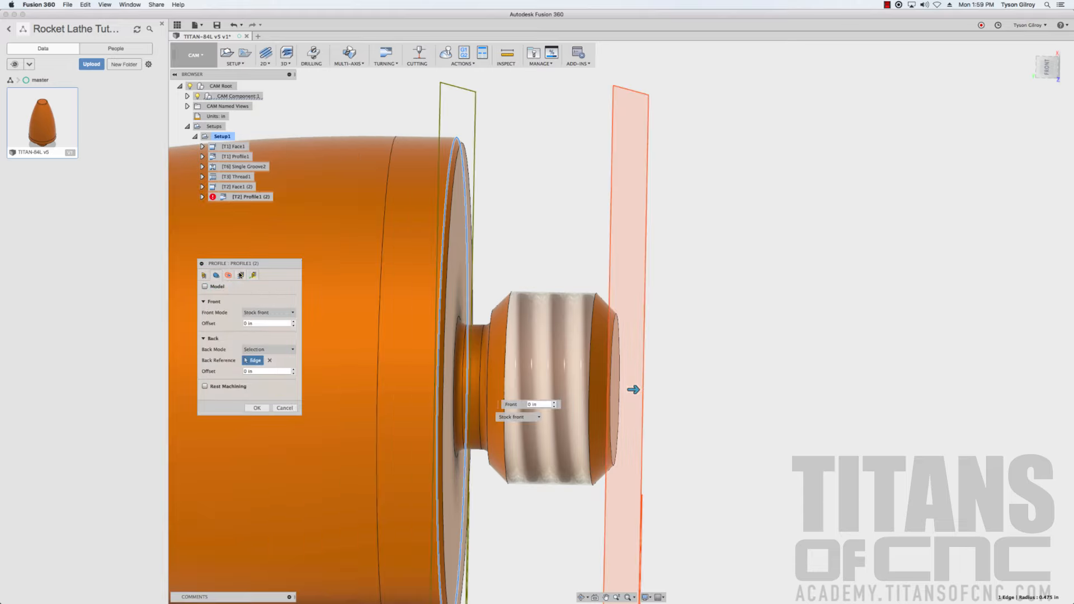
pyautogui.click(228, 275)
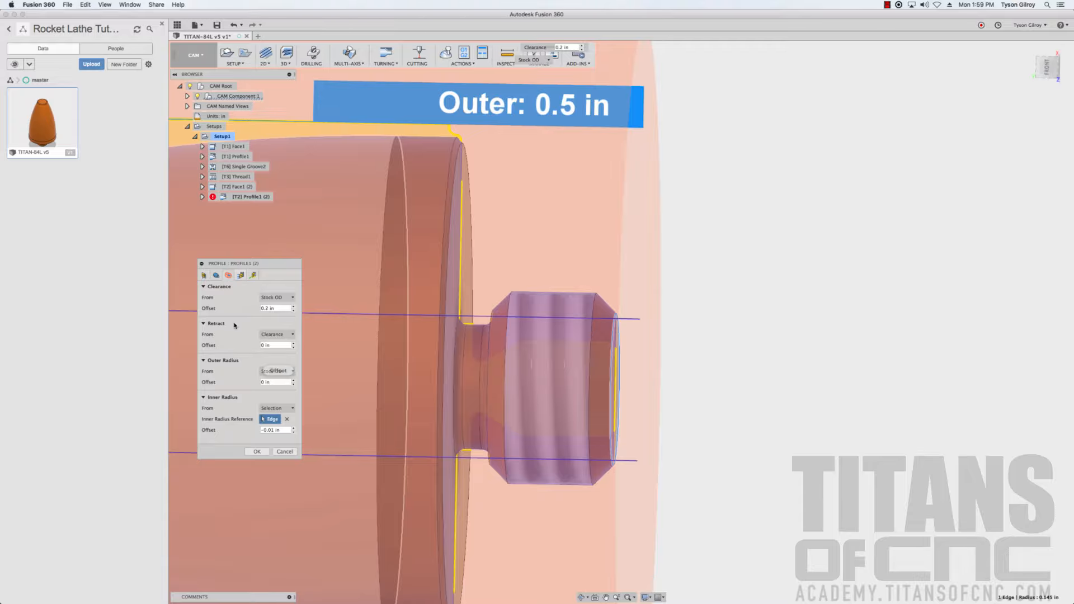
pyautogui.click(240, 274)
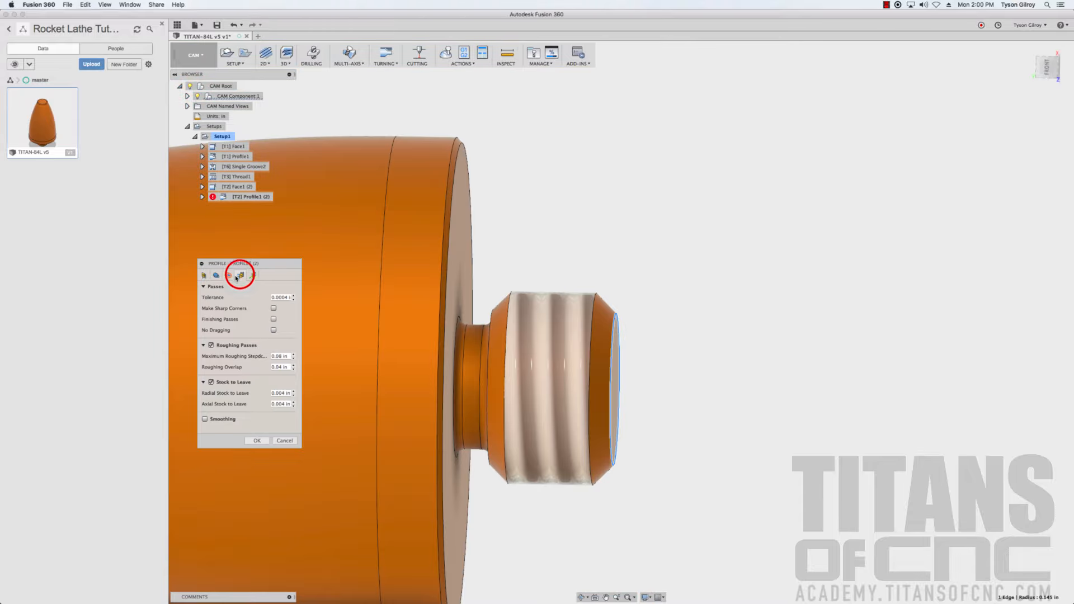
pyautogui.click(211, 345)
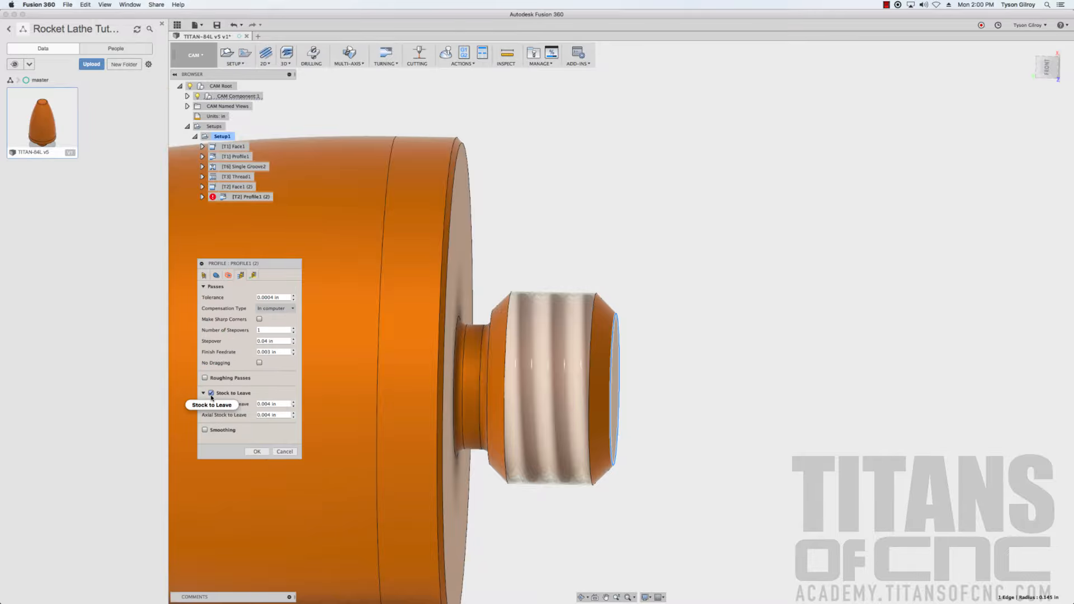
pyautogui.click(210, 394)
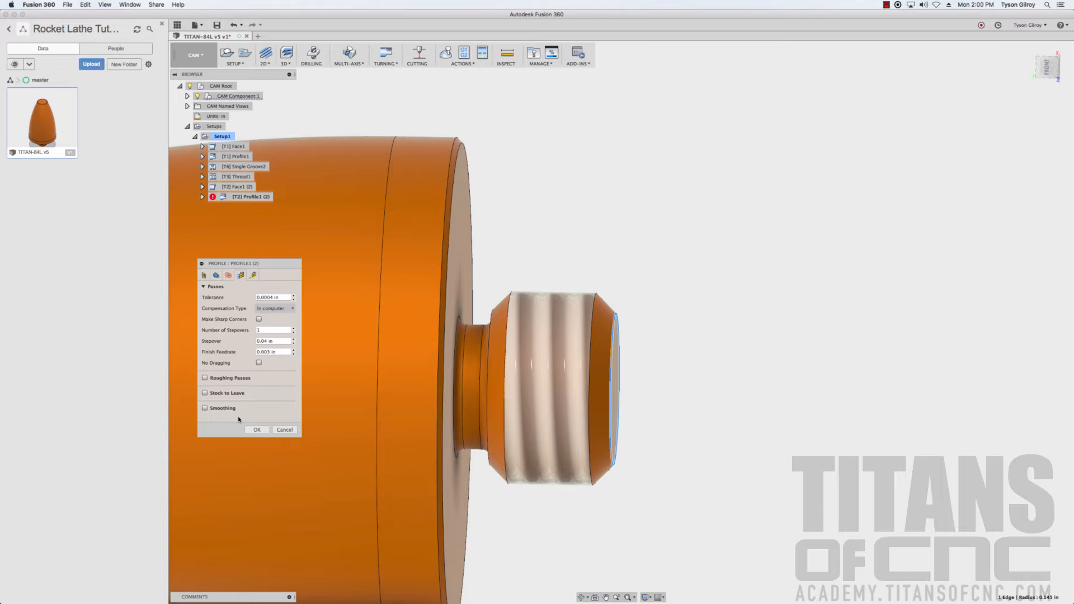
pyautogui.click(250, 430)
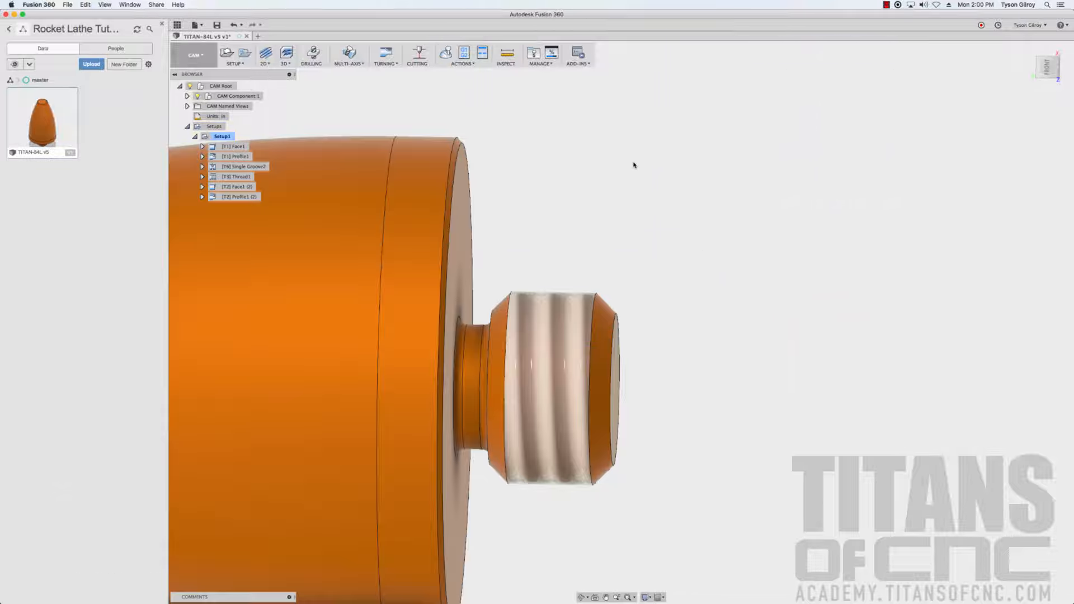
pyautogui.scroll(-6, 593, 223)
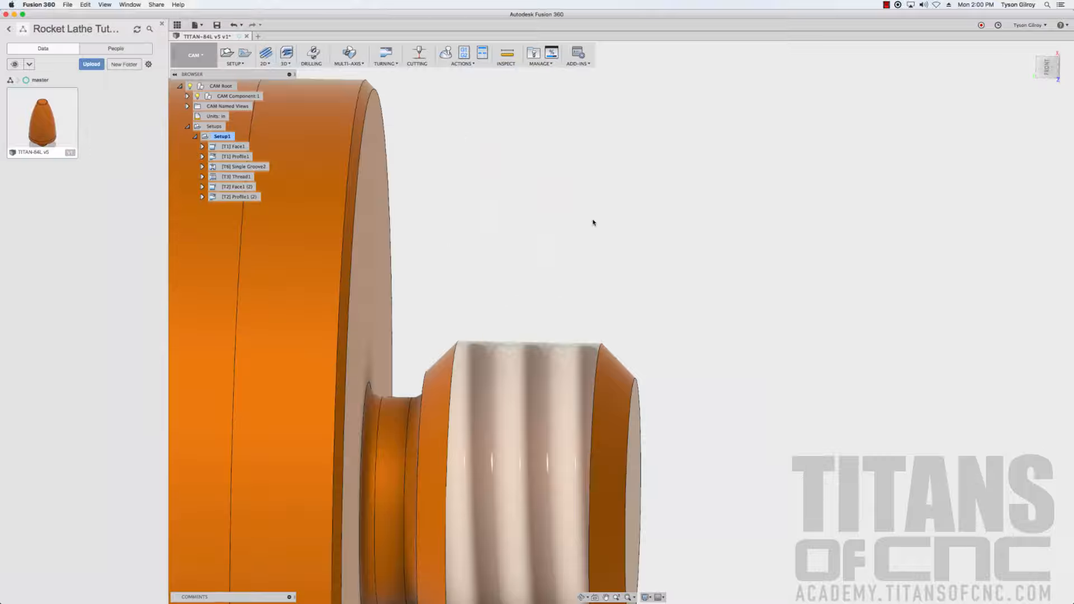
pyautogui.scroll(5, 420, 160)
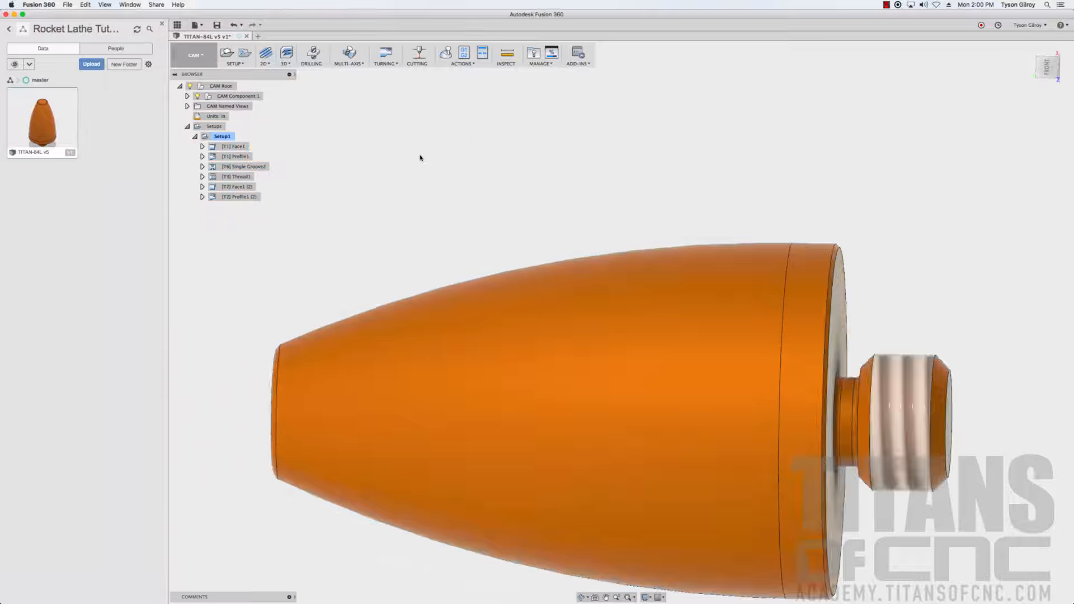
pyautogui.scroll(-2, 419, 162)
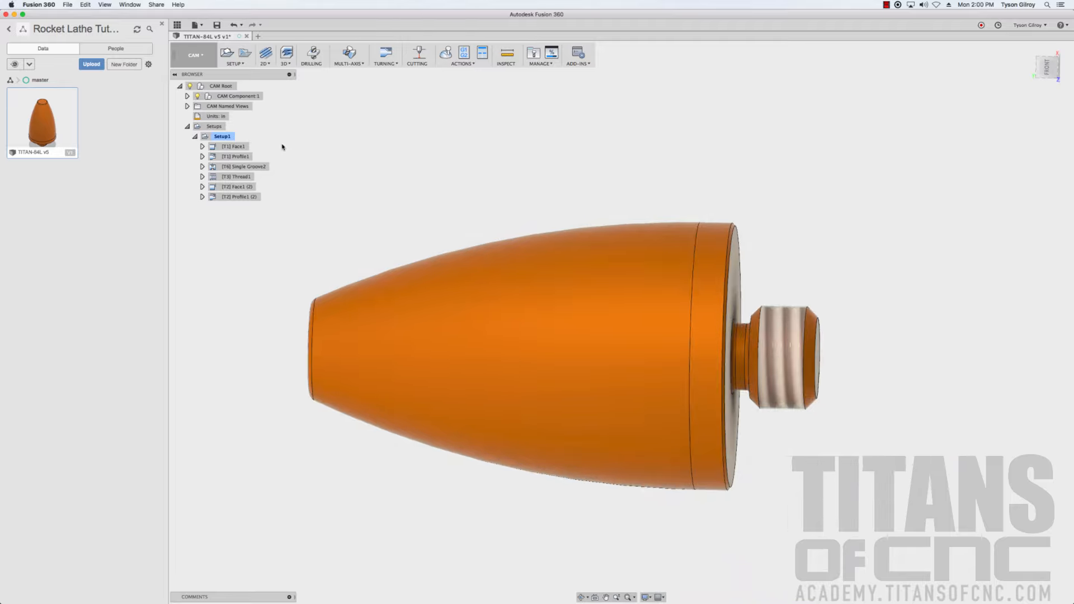
pyautogui.click(282, 146)
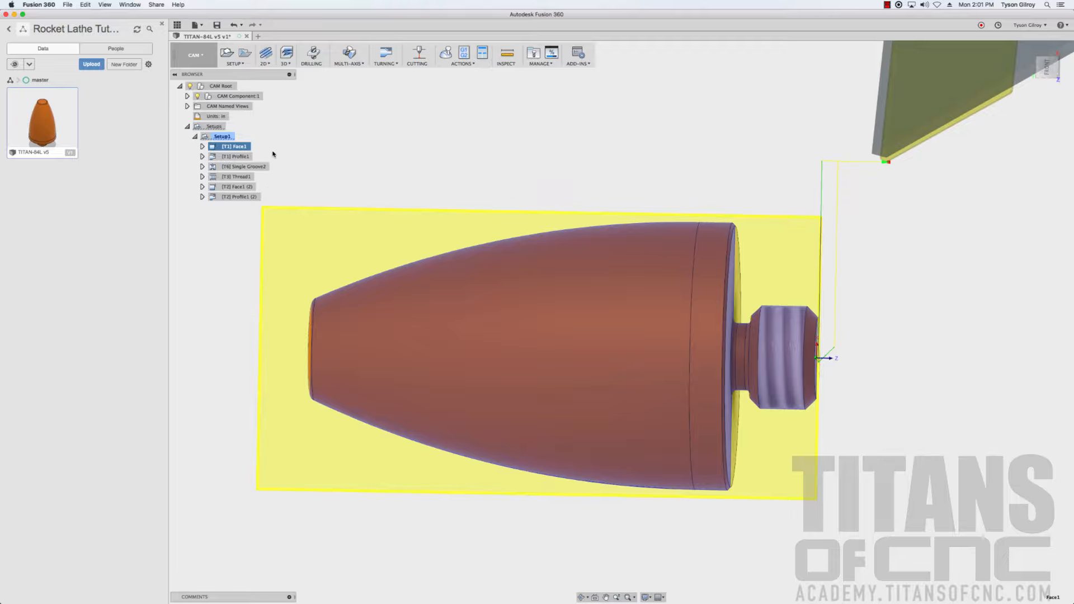
# Rename the Face1 operation as Rough Face and the Profile1 operation as Rough OD
pyautogui.doubleClick(229, 148)
pyautogui.write('Rough Face')
pyautogui.press('Return')
pyautogui.doubleClick(238, 156)
pyautogui.write('Rough OD')
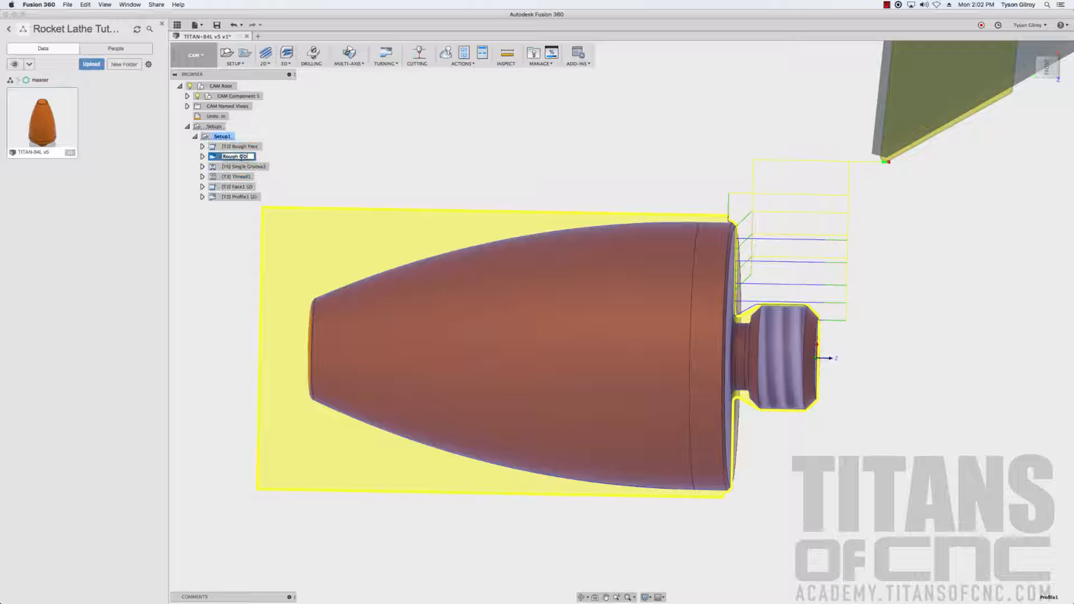
pyautogui.press('Return')
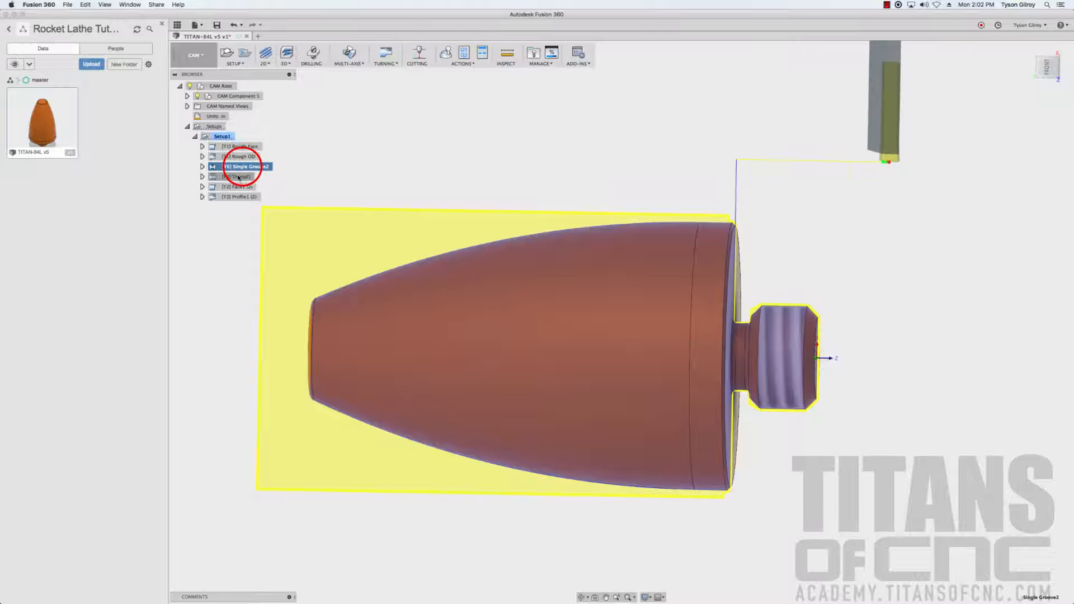
# Rename the Face1 (2) operation as Finish Face and the Profile1 (2) operation as Finish OD
pyautogui.click(238, 177)
pyautogui.click(238, 187)
pyautogui.doubleClick(240, 186)
pyautogui.write('Finish')
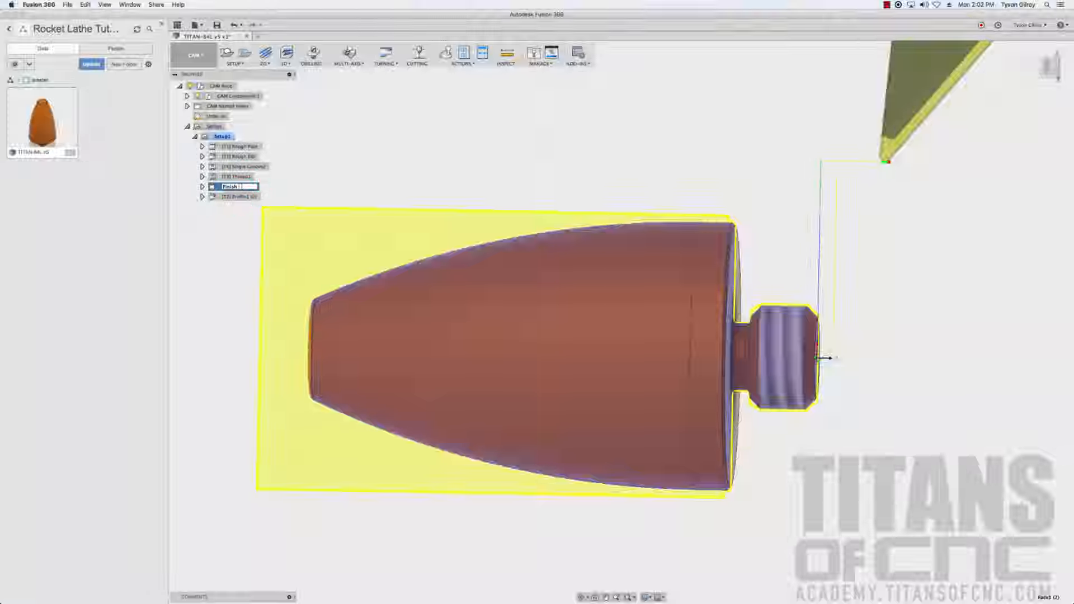
pyautogui.press('Return')
pyautogui.click(240, 196)
pyautogui.doubleClick(240, 197)
pyautogui.write('Finish OD')
pyautogui.press('Return')
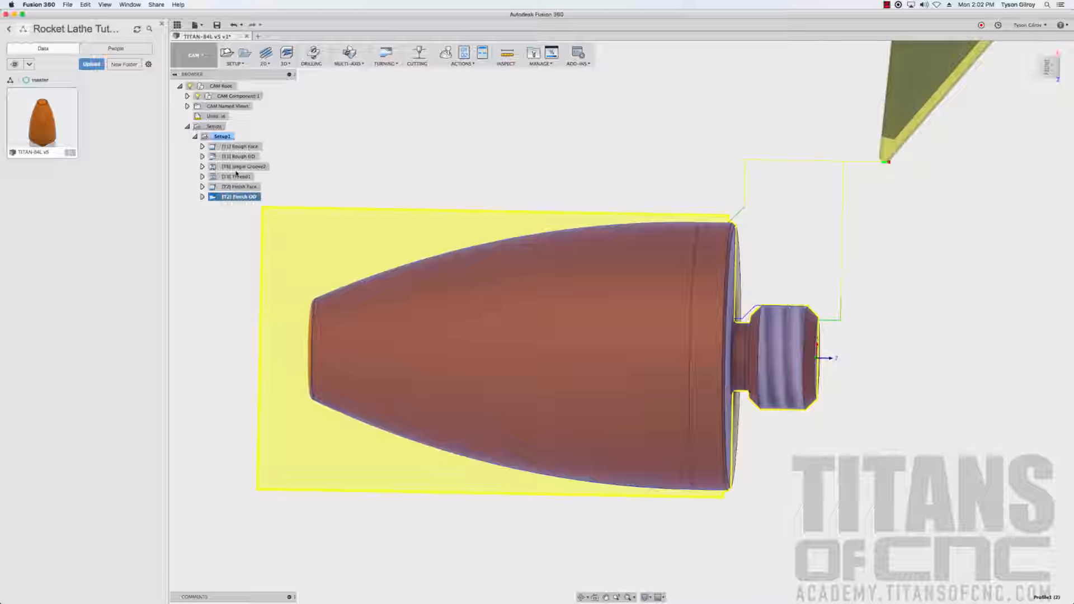
pyautogui.click(456, 170)
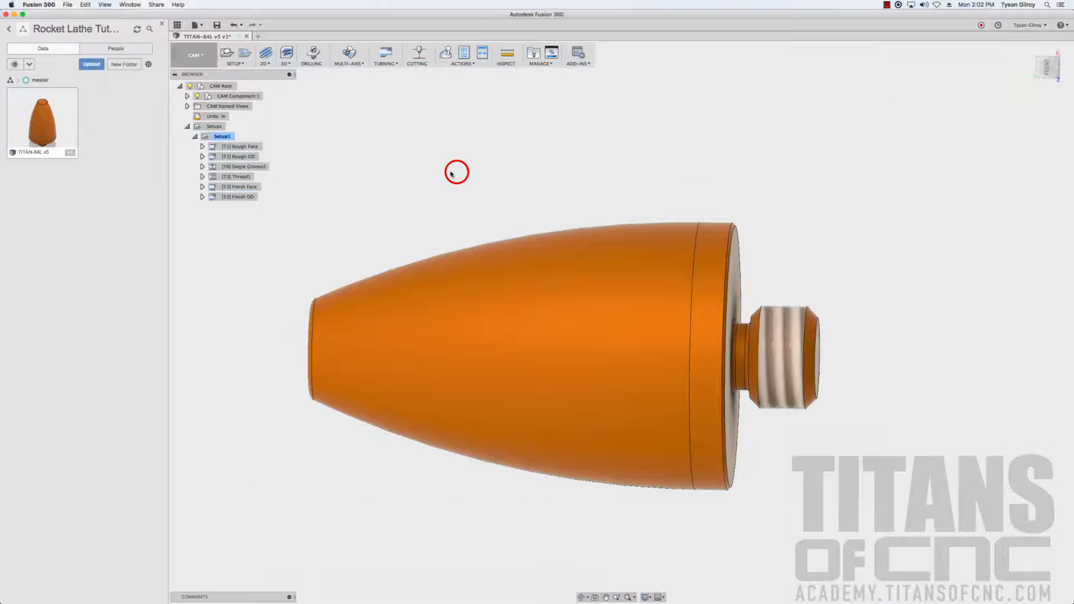
# Duplicate the Rough OD operation and move the copy to the end of Setup1, after Finish OD
pyautogui.click(254, 157)
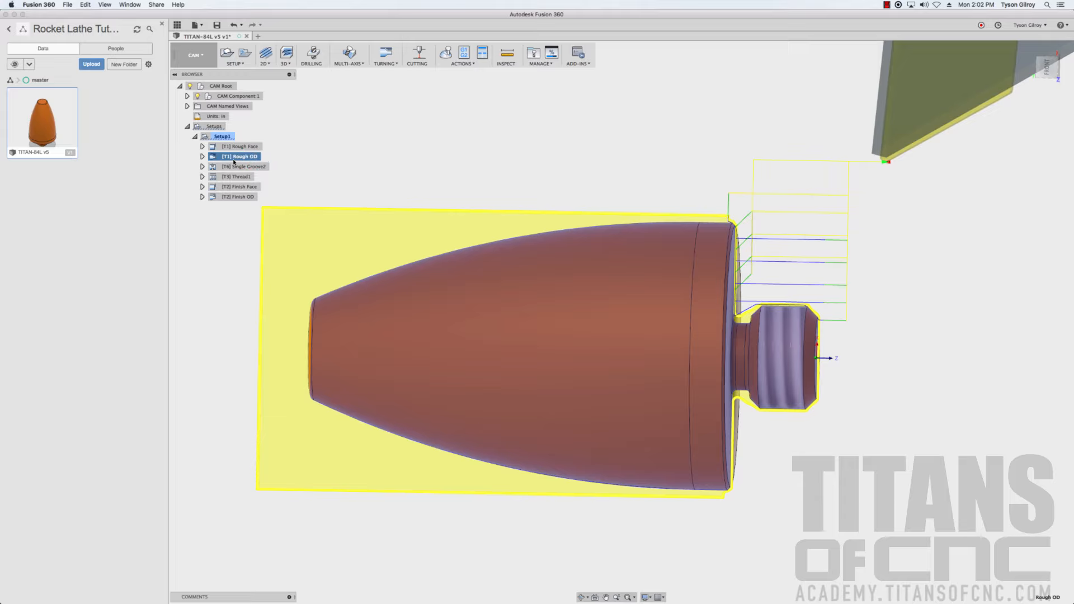
pyautogui.rightClick(233, 160)
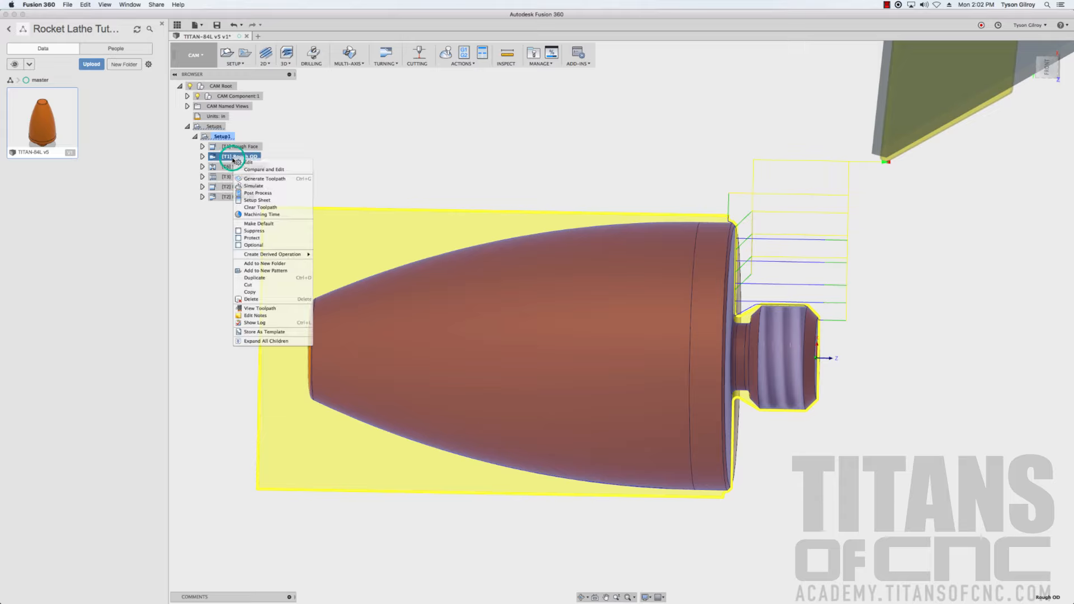
pyautogui.click(255, 278)
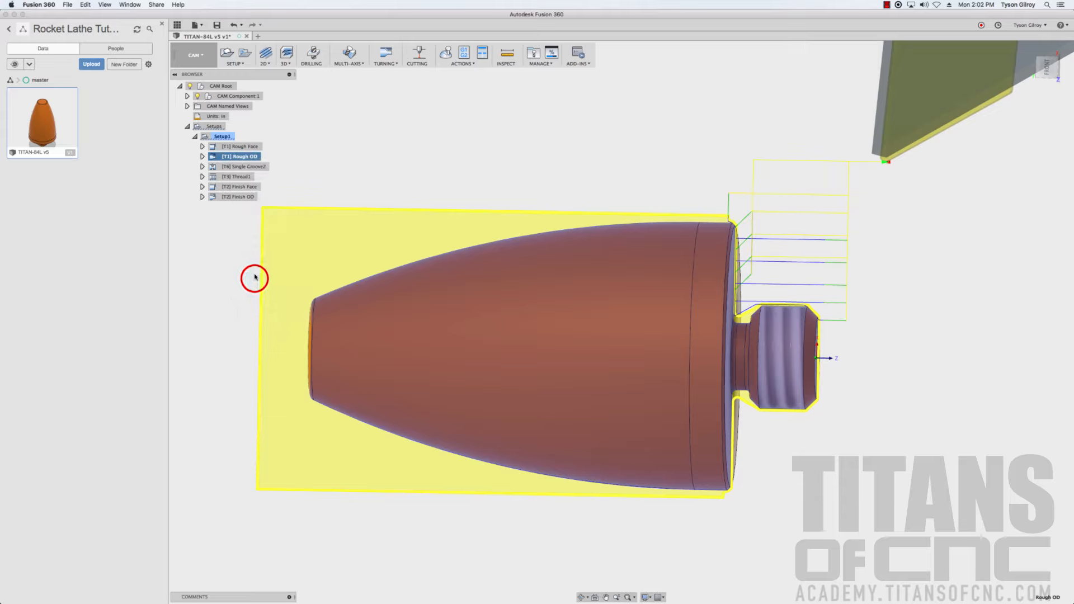
pyautogui.moveTo(220, 166); pyautogui.dragTo(242, 213)
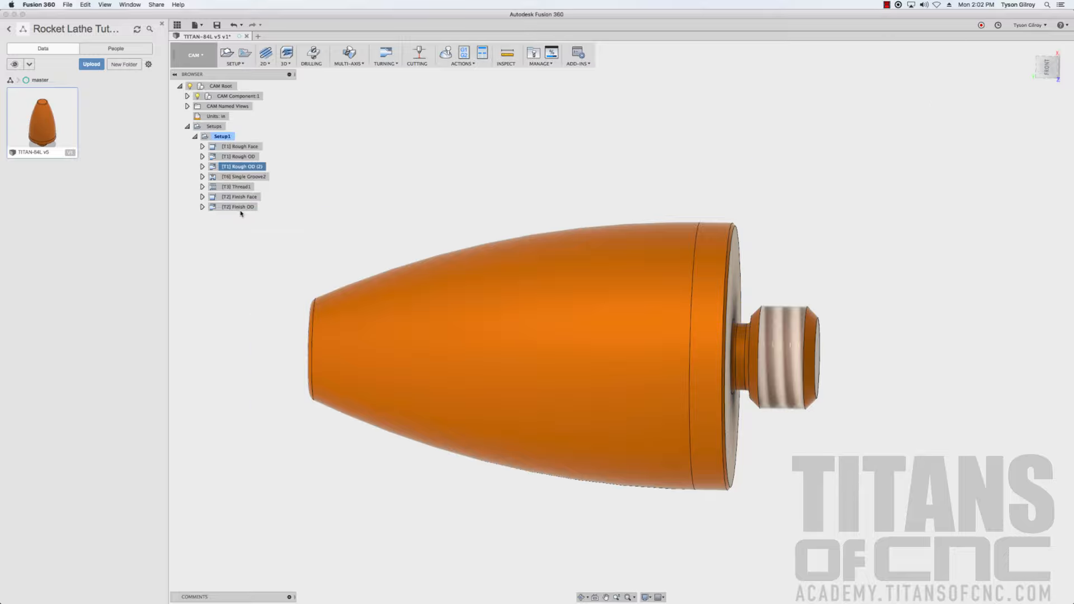
# Rename the duplicated roughing operation as Rough OD Back
pyautogui.doubleClick(244, 207)
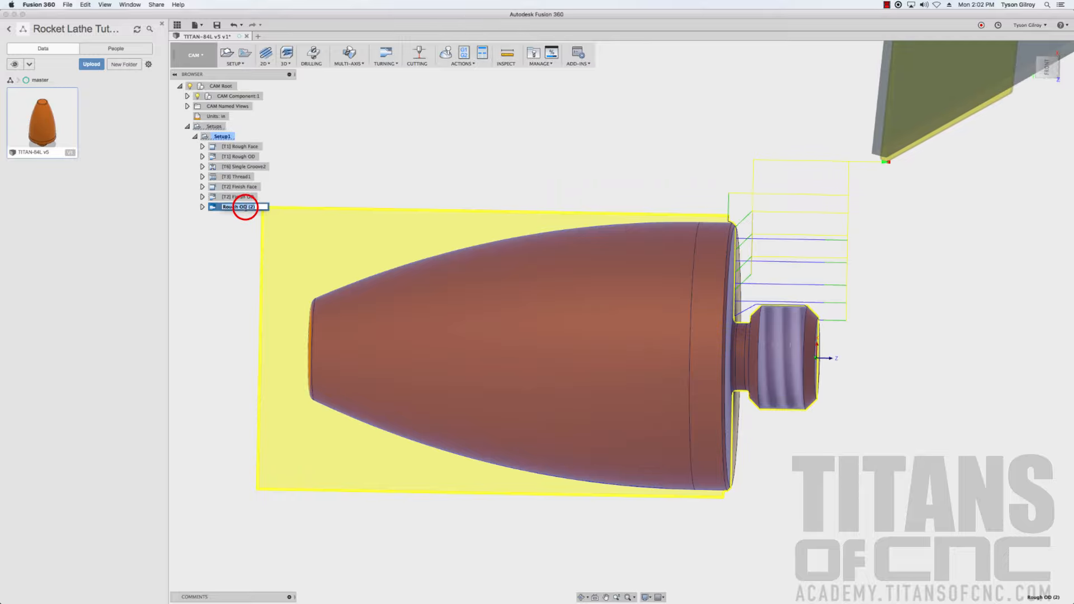
pyautogui.write('Rough OD Ba')
pyautogui.write('ck')
pyautogui.click(451, 150)
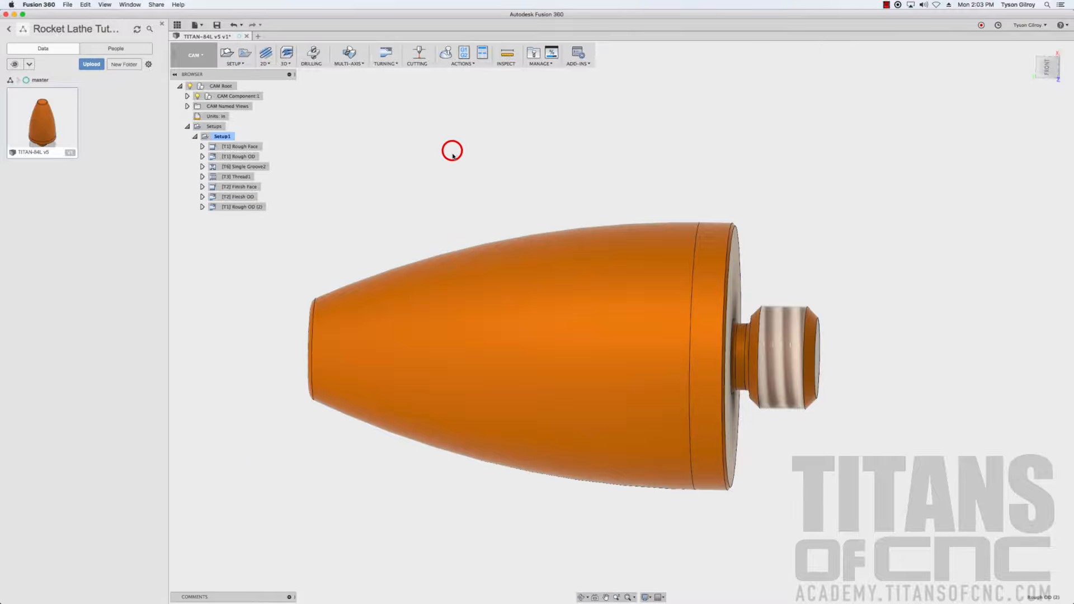
# Open Rough OD Back for editing and keep its grooving option at Allow radial and axial grooving
pyautogui.click(229, 207)
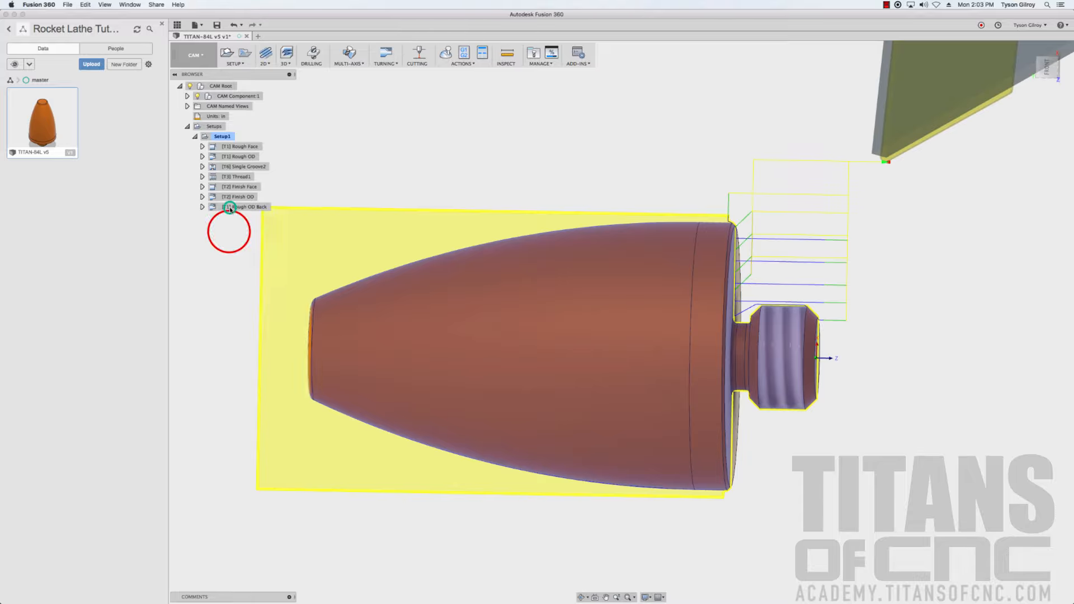
pyautogui.rightClick(230, 208)
pyautogui.click(248, 217)
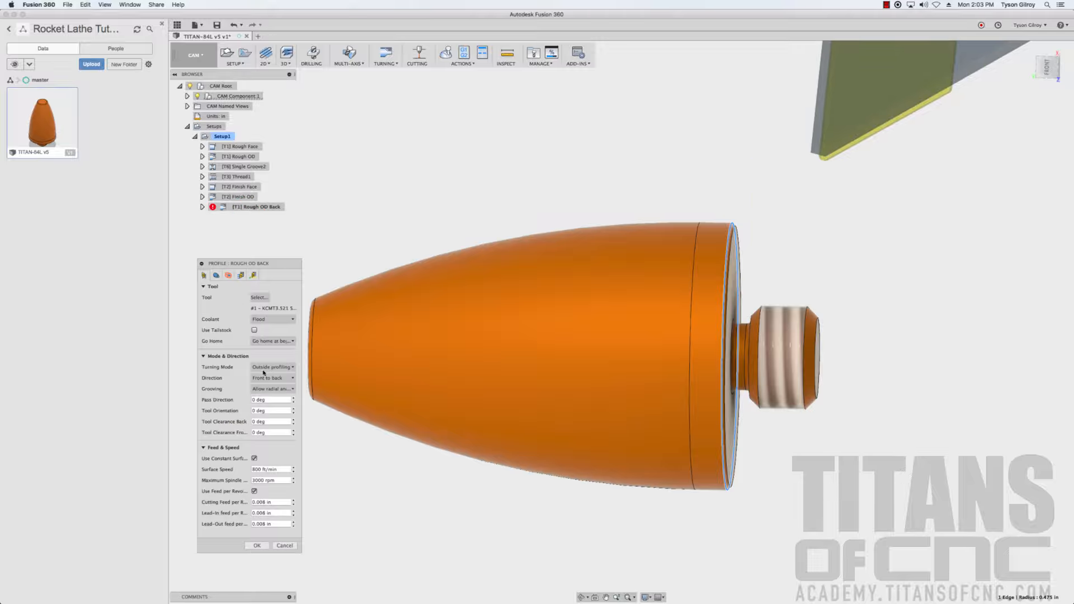
pyautogui.click(272, 389)
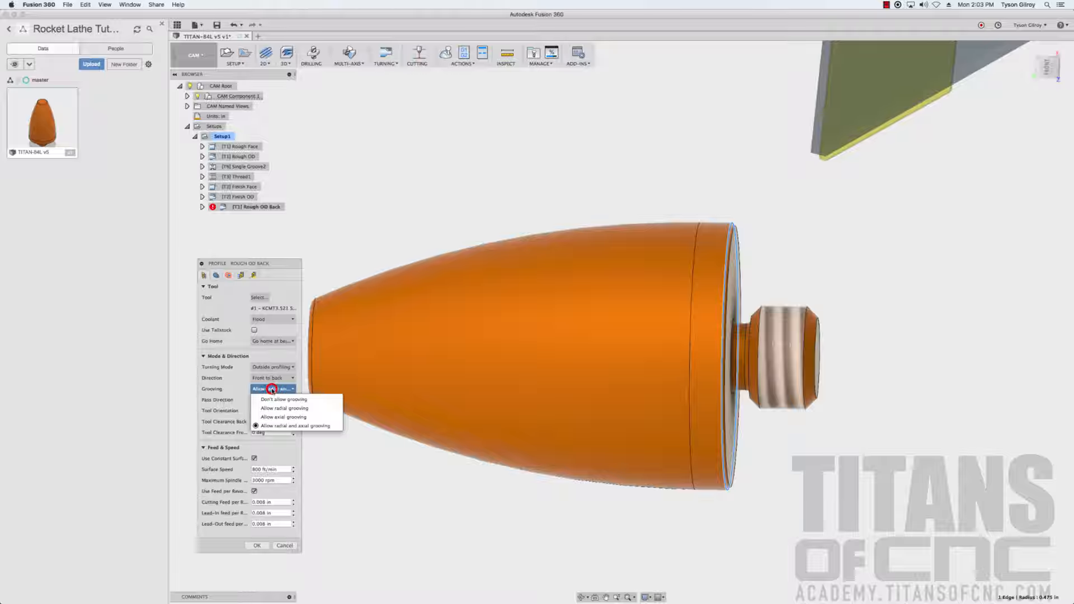
pyautogui.click(278, 427)
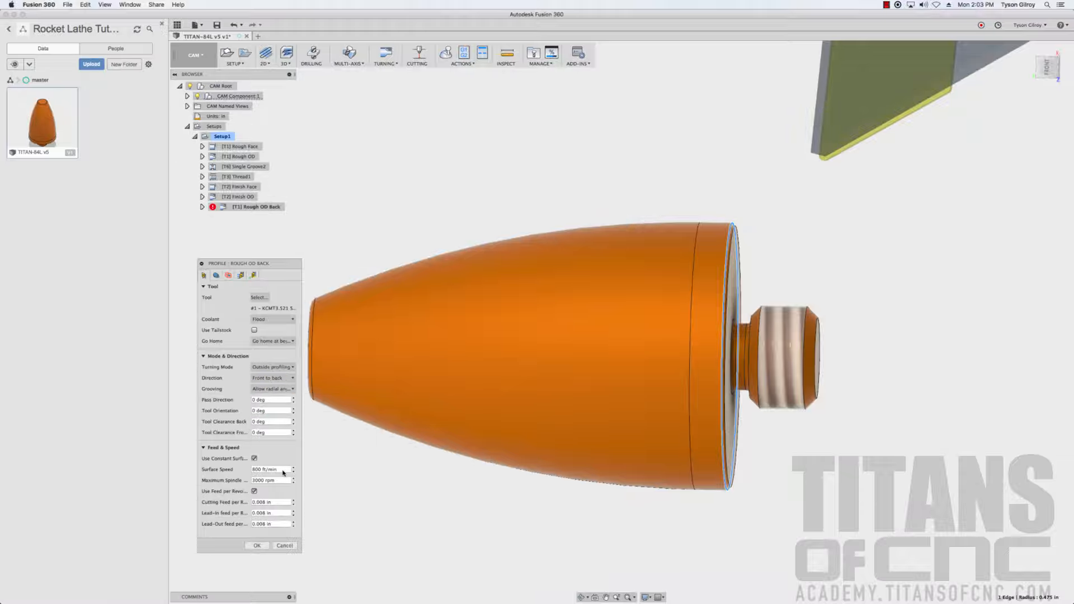
# Set the Rough OD Back surface speed to 600 ft/min and its maximum spindle speed to 800 rpm
pyautogui.click(283, 470)
pyautogui.write('600')
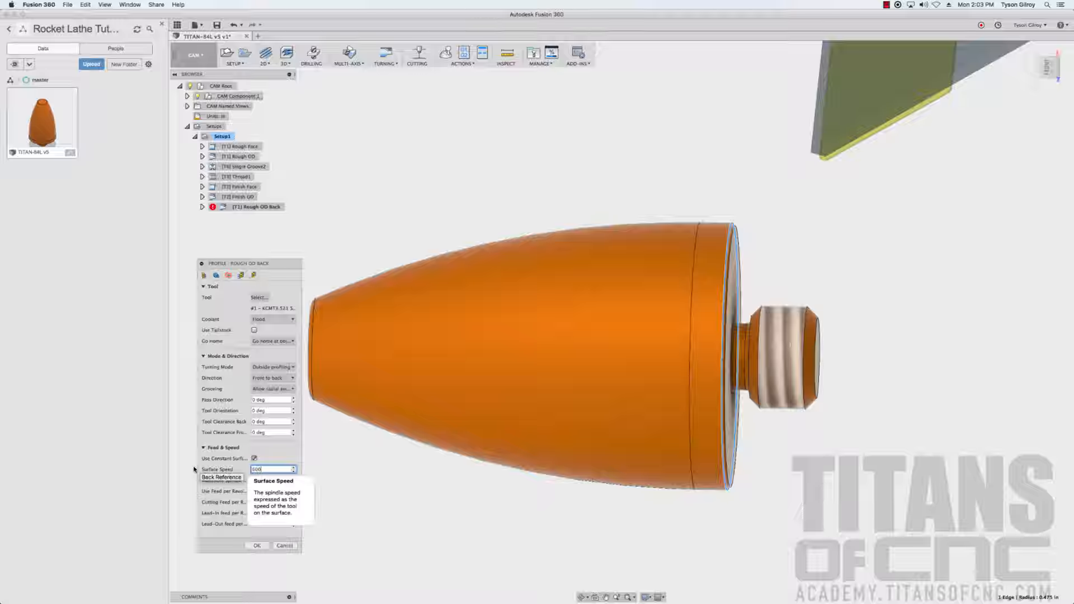
pyautogui.press('Tab')
pyautogui.press('Tab')
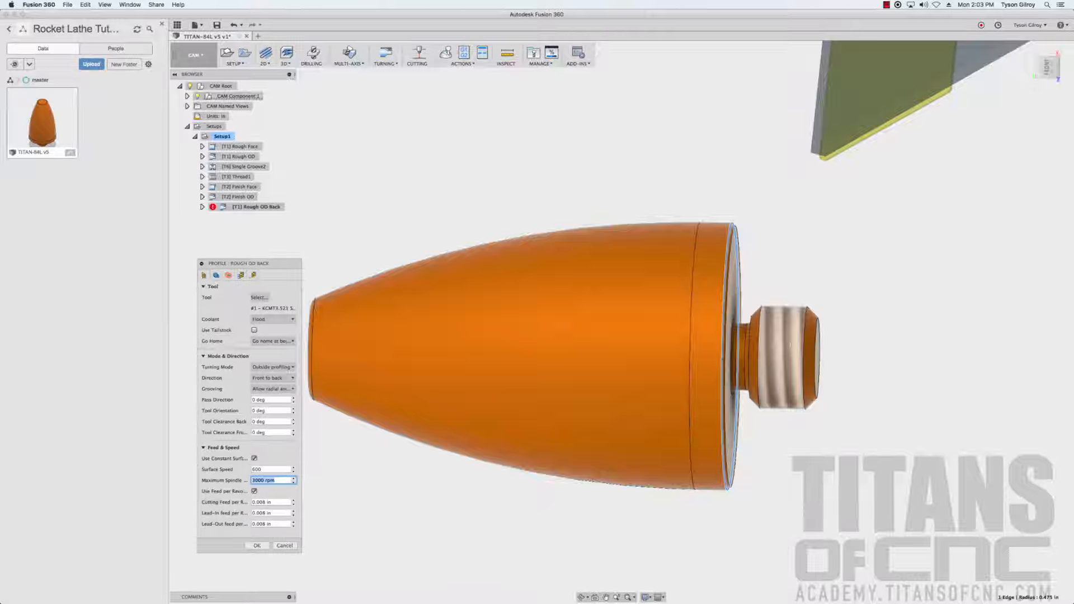
pyautogui.write('800')
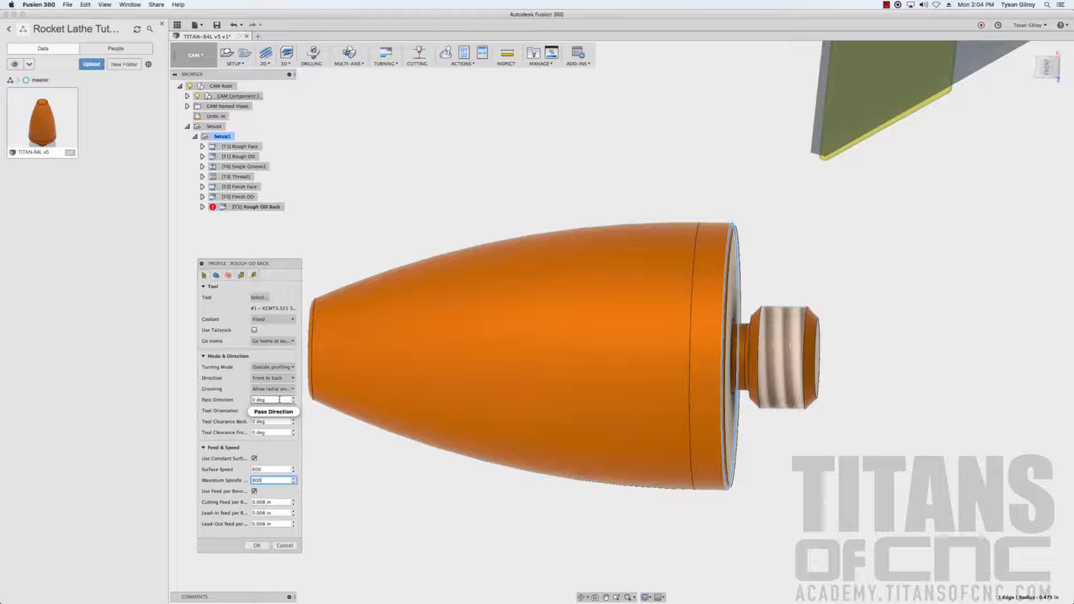
pyautogui.moveTo(296, 399)
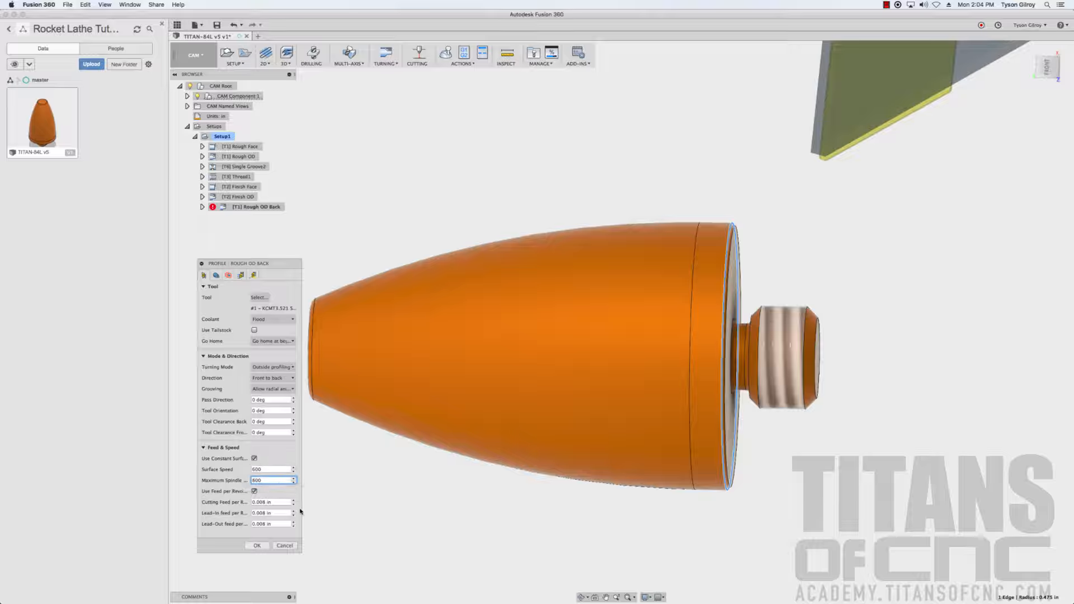
pyautogui.write('800')
# Set the front boundary of Rough OD Back by selection, using the outer chamfer edge at the body's wide end
pyautogui.click(217, 276)
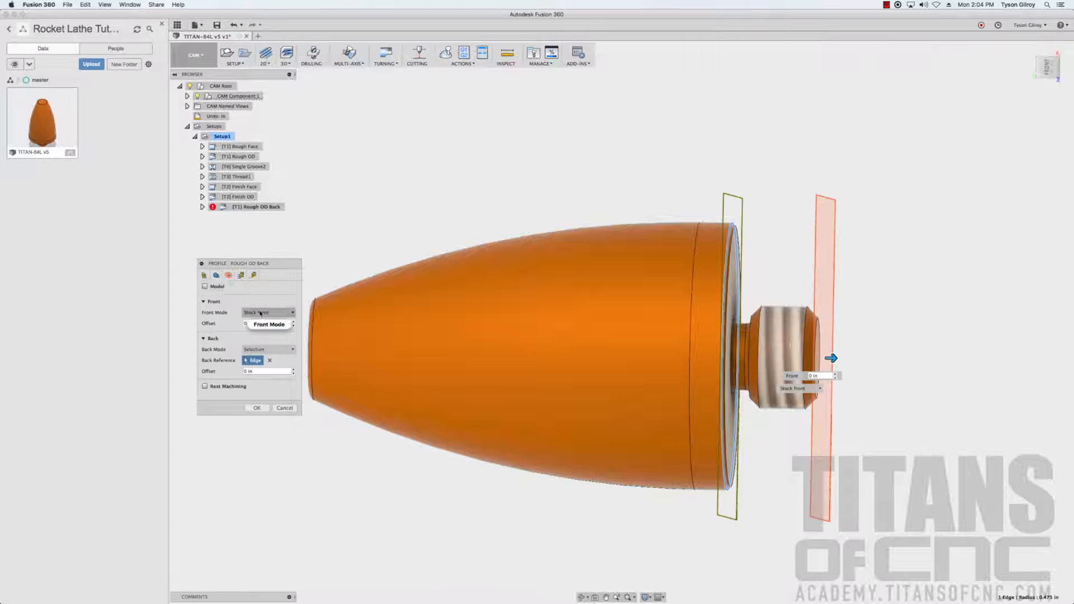
pyautogui.click(285, 313)
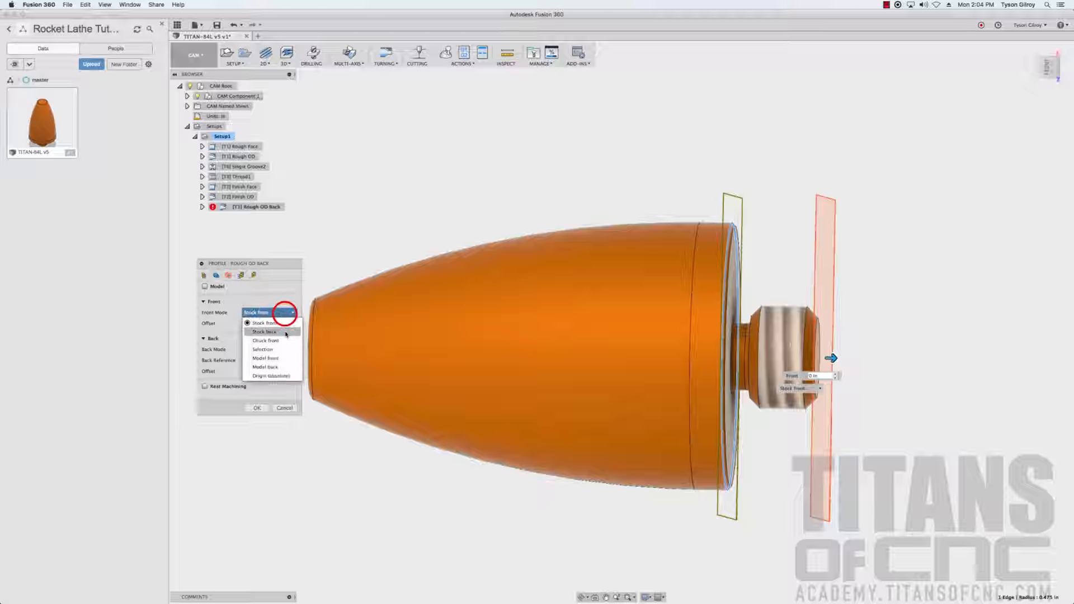
pyautogui.click(283, 348)
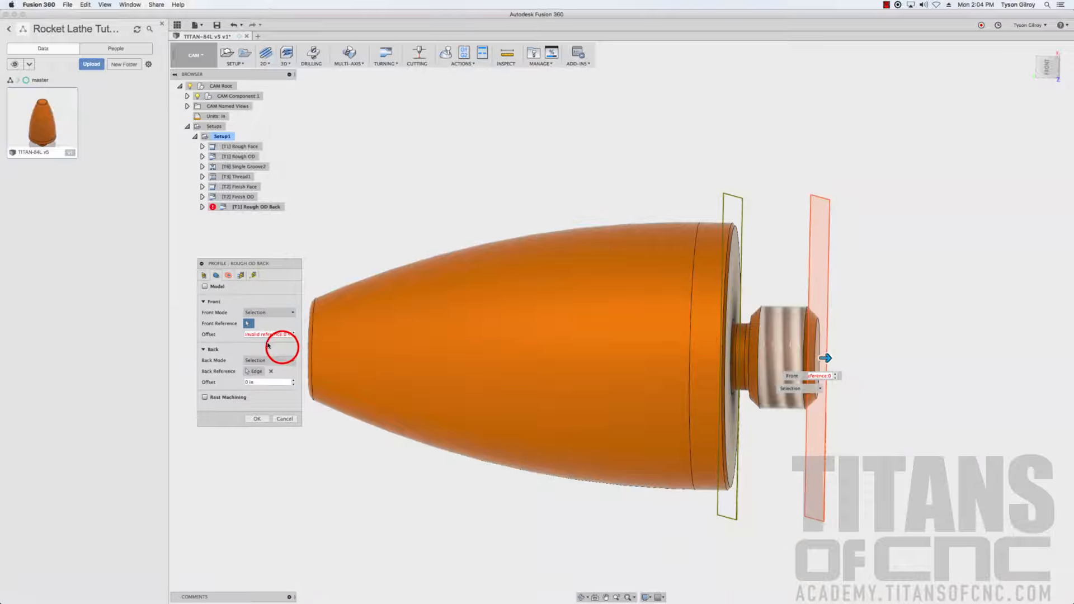
pyautogui.scroll(10, 733, 237)
pyautogui.scroll(5, 734, 238)
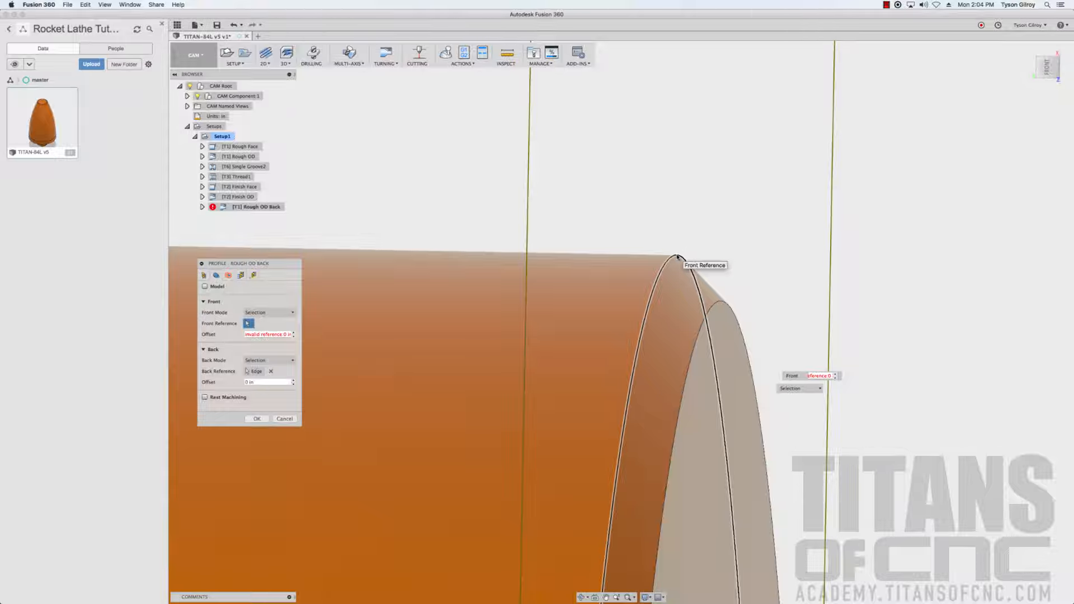
pyautogui.click(678, 256)
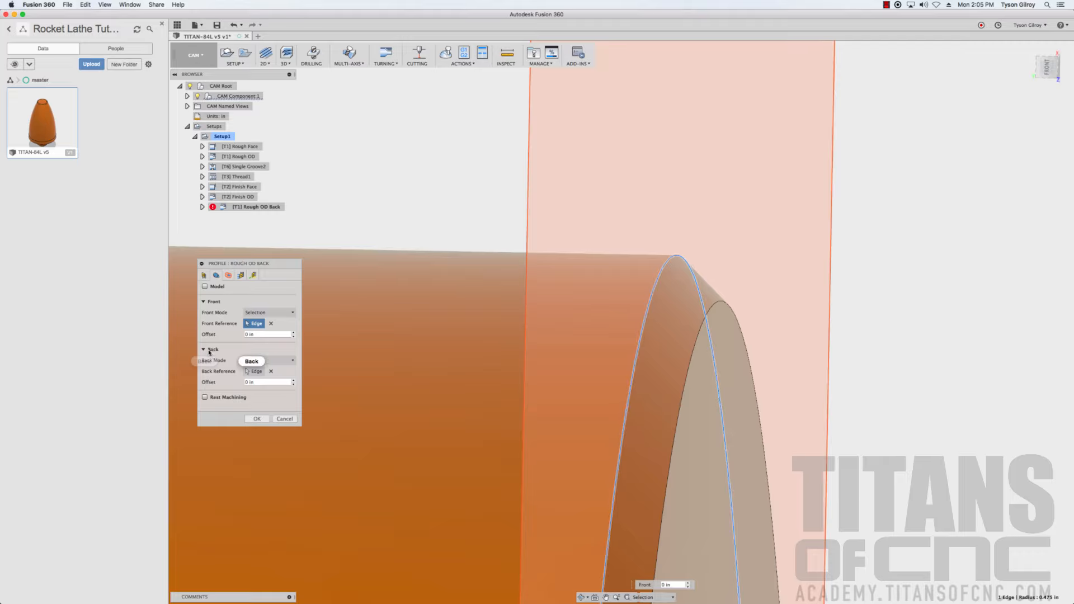
# Set the back boundary of Rough OD Back to Model back with an offset of -.015 in
pyautogui.scroll(-10, 611, 369)
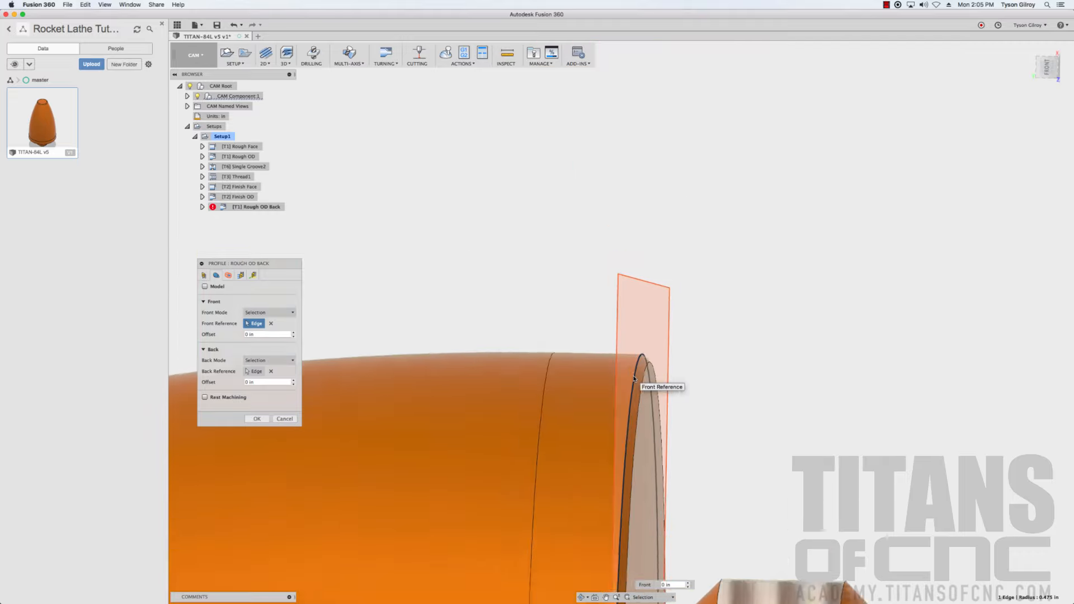
pyautogui.scroll(6, 537, 398)
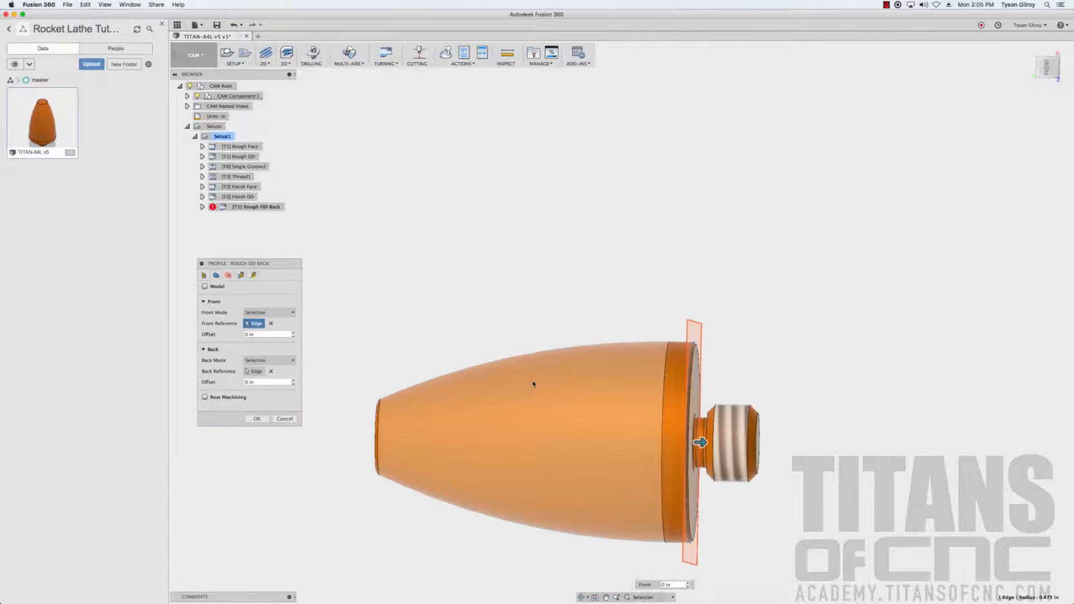
pyautogui.click(259, 361)
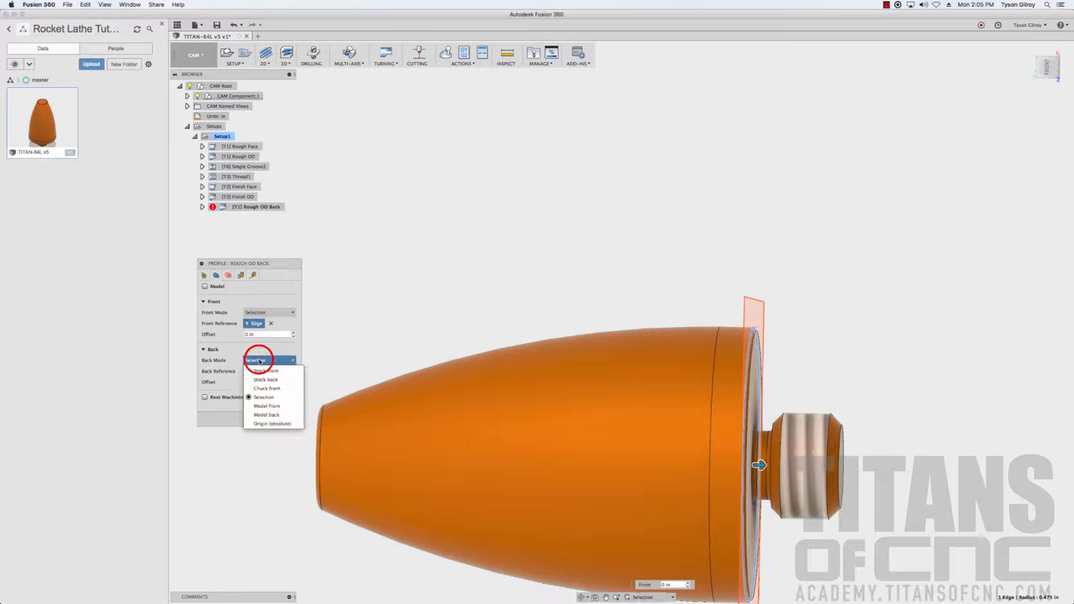
pyautogui.click(262, 415)
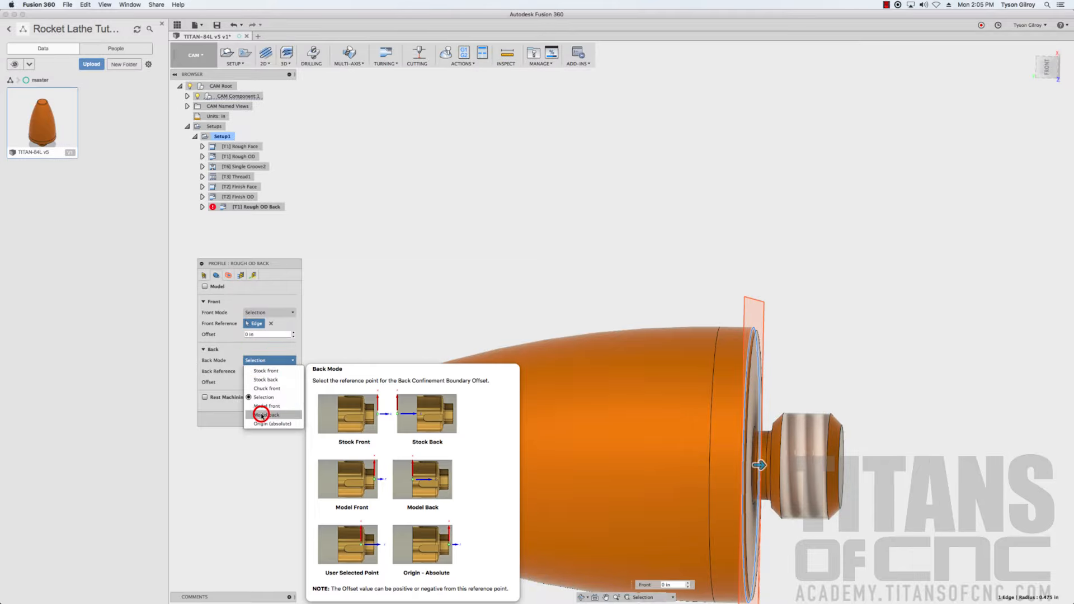
pyautogui.click(270, 372)
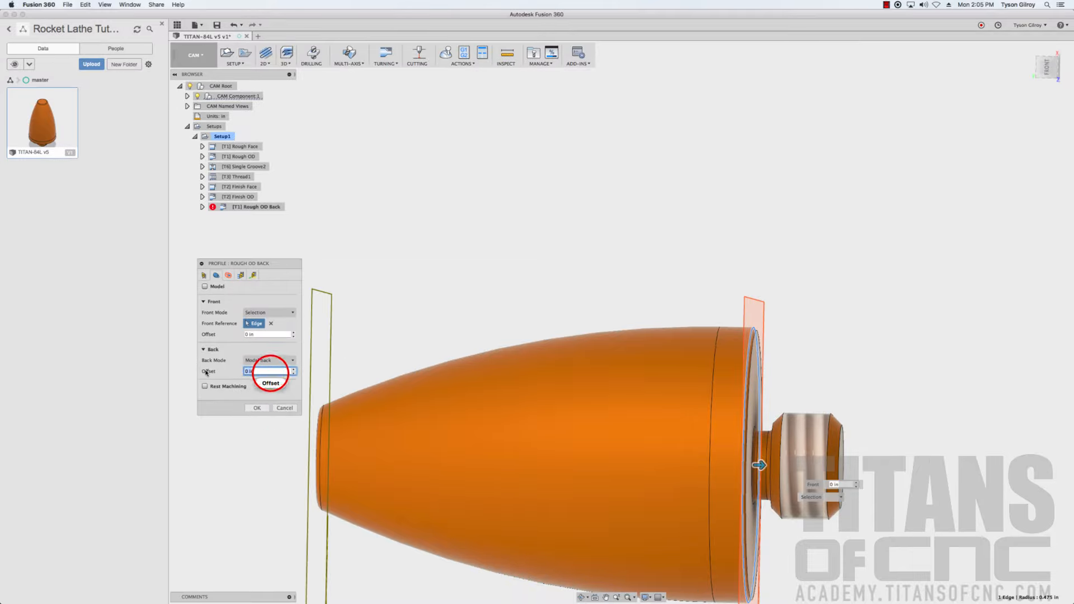
pyautogui.write('-.015')
pyautogui.scroll(5, 313, 422)
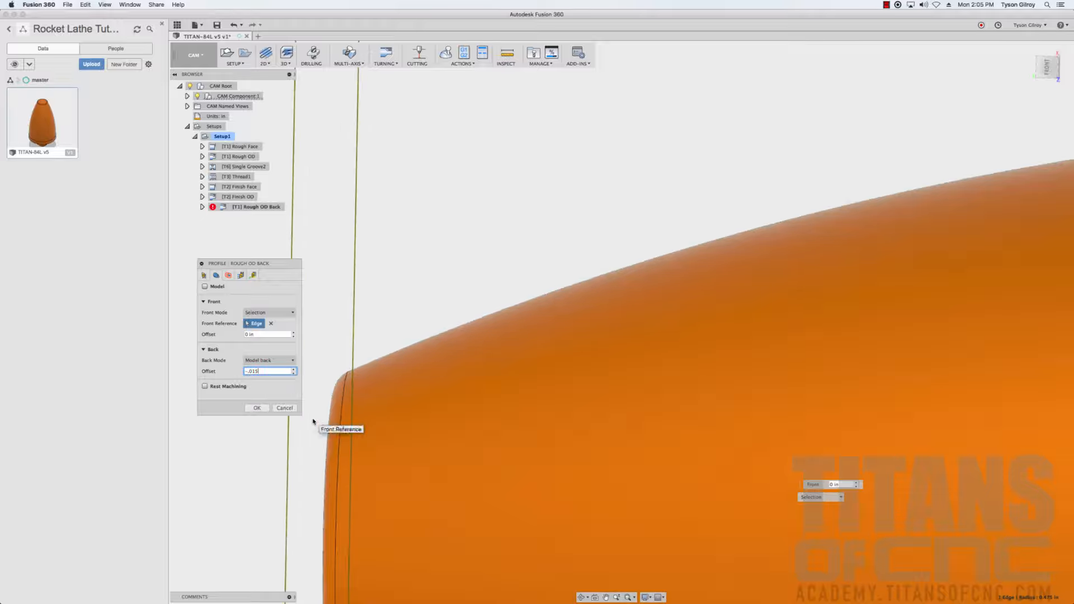
pyautogui.scroll(1, 313, 422)
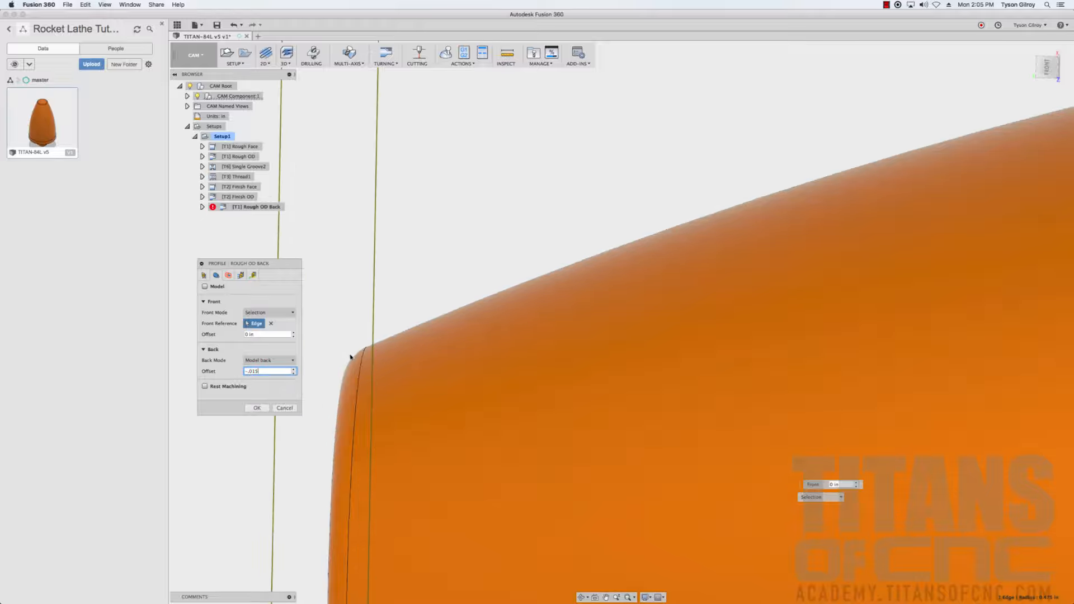
# Replace the inner radius reference of Rough OD Back with the circular edge of the flat face at the body's narrow end
pyautogui.scroll(-5, 308, 386)
pyautogui.click(229, 275)
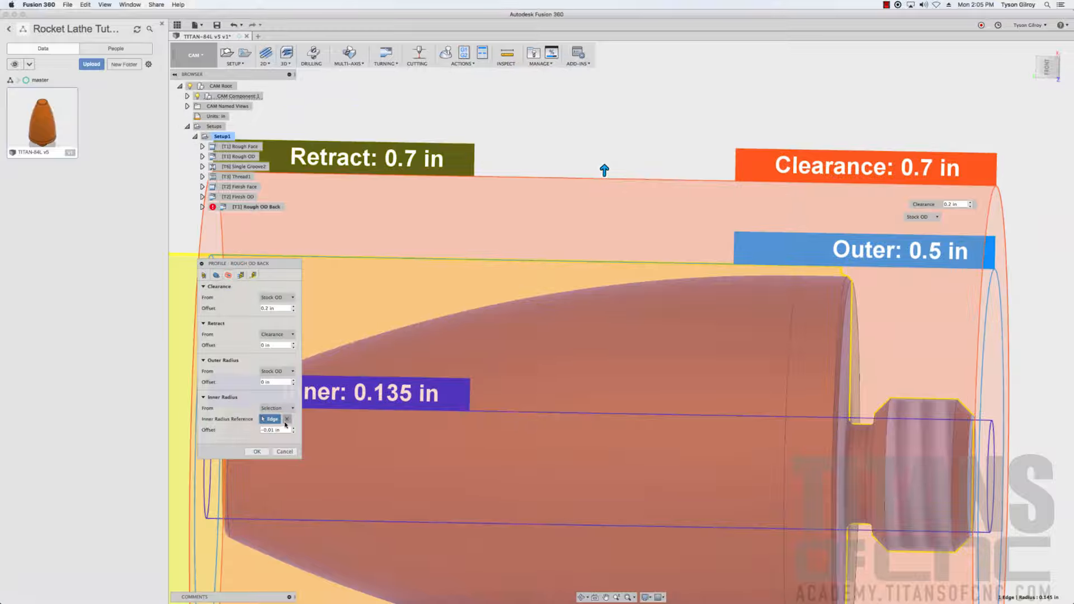
pyautogui.click(288, 421)
pyautogui.scroll(-5, 571, 400)
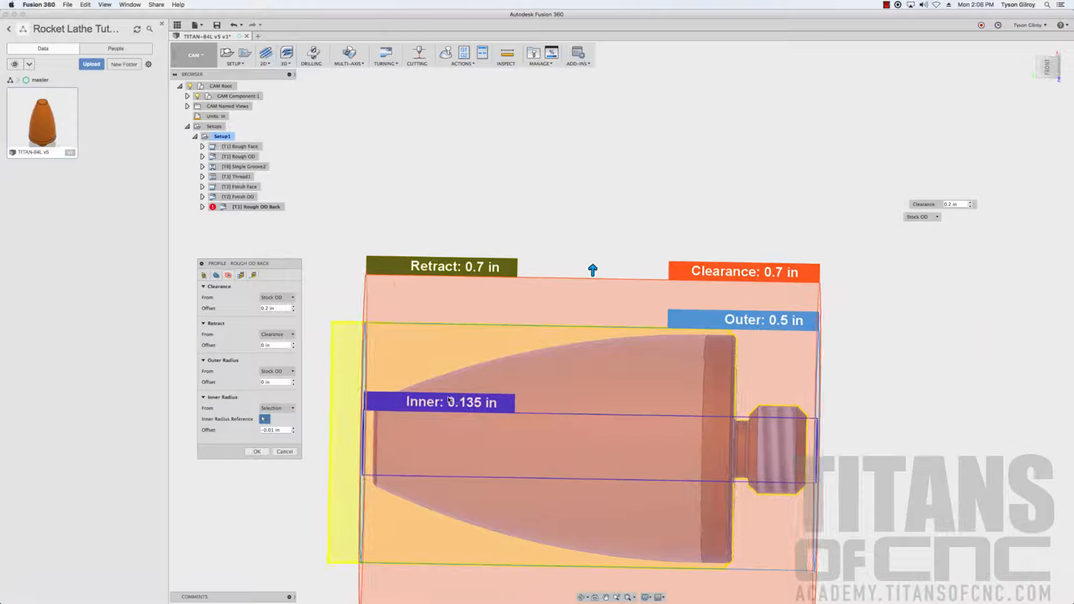
pyautogui.keyDown('shift'); pyautogui.moveTo(450, 400); pyautogui.dragTo(407, 431, button='middle'); pyautogui.keyUp('shift')
pyautogui.scroll(10, 406, 432)
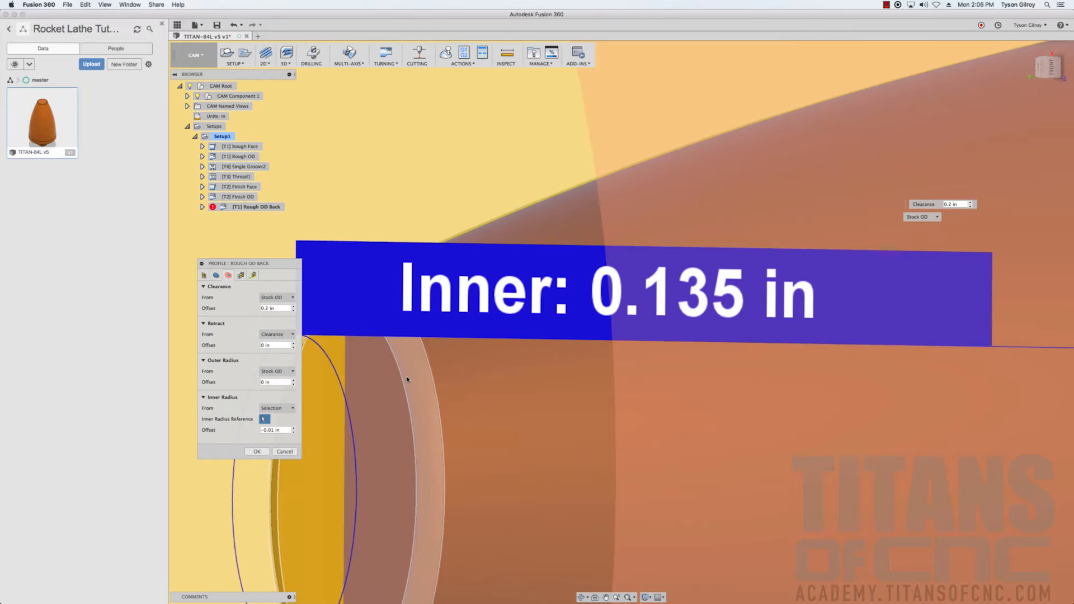
pyautogui.click(401, 380)
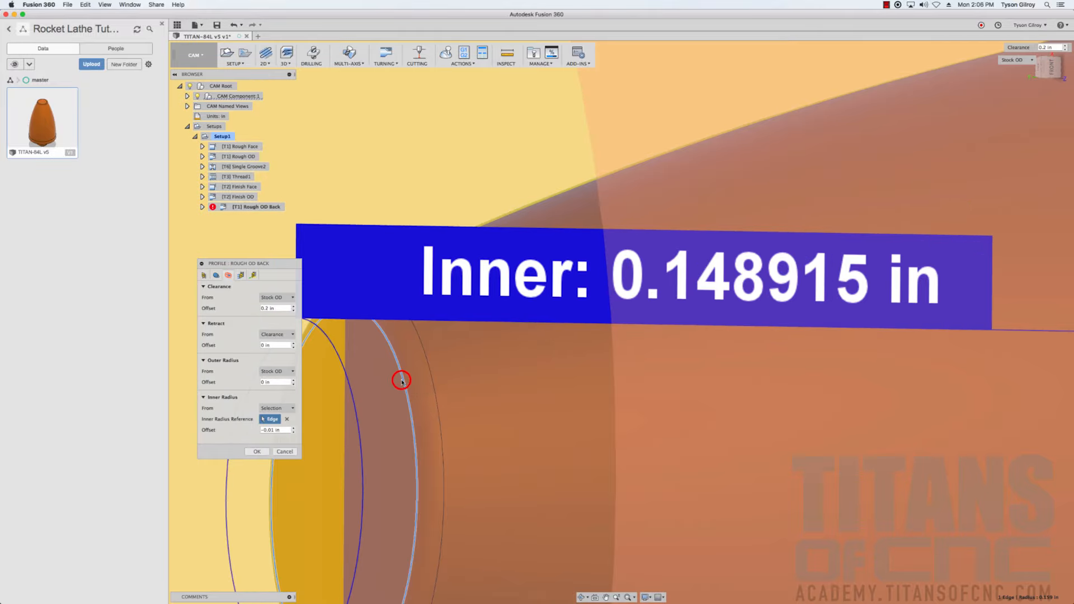
pyautogui.scroll(-5, 422, 403)
pyautogui.scroll(-5, 421, 411)
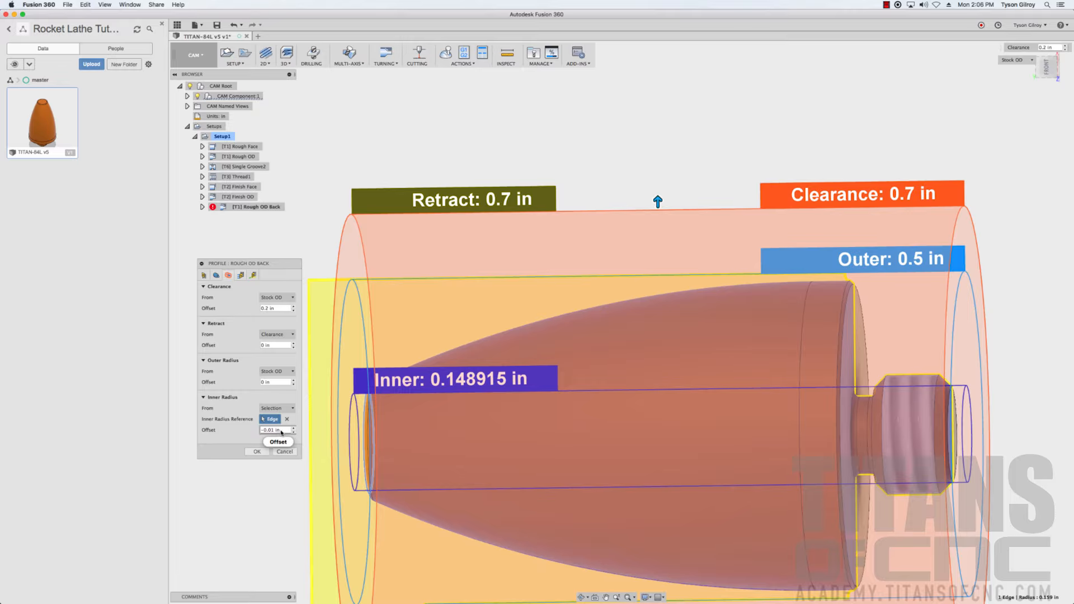
# Set the maximum roughing stepdown of Rough OD Back to .06 in and generate its toolpath
pyautogui.click(240, 275)
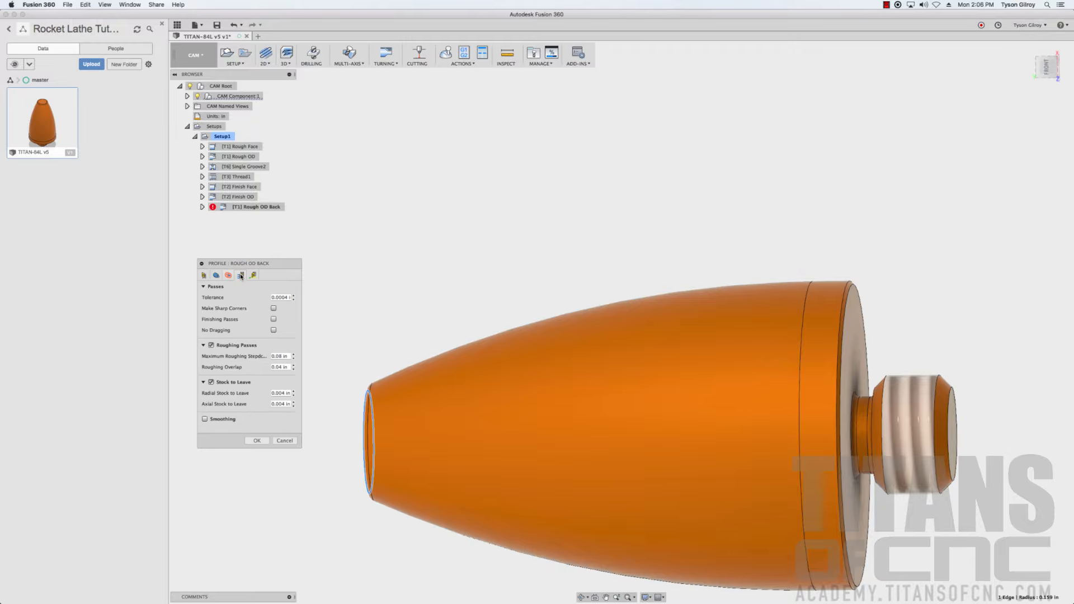
pyautogui.moveTo(288, 356); pyautogui.dragTo(196, 346)
pyautogui.write('.06')
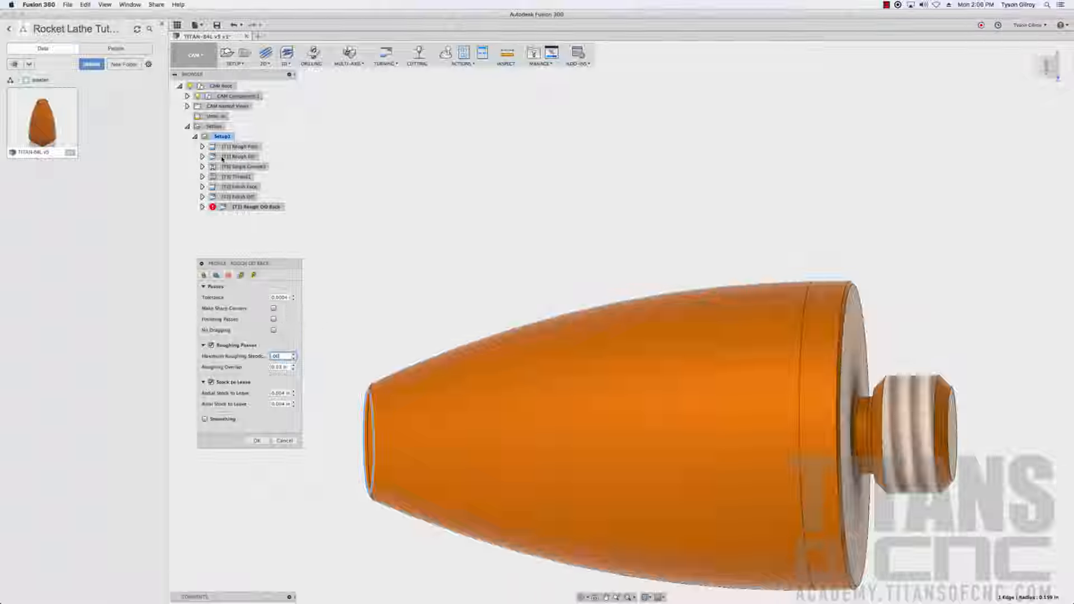
pyautogui.click(253, 274)
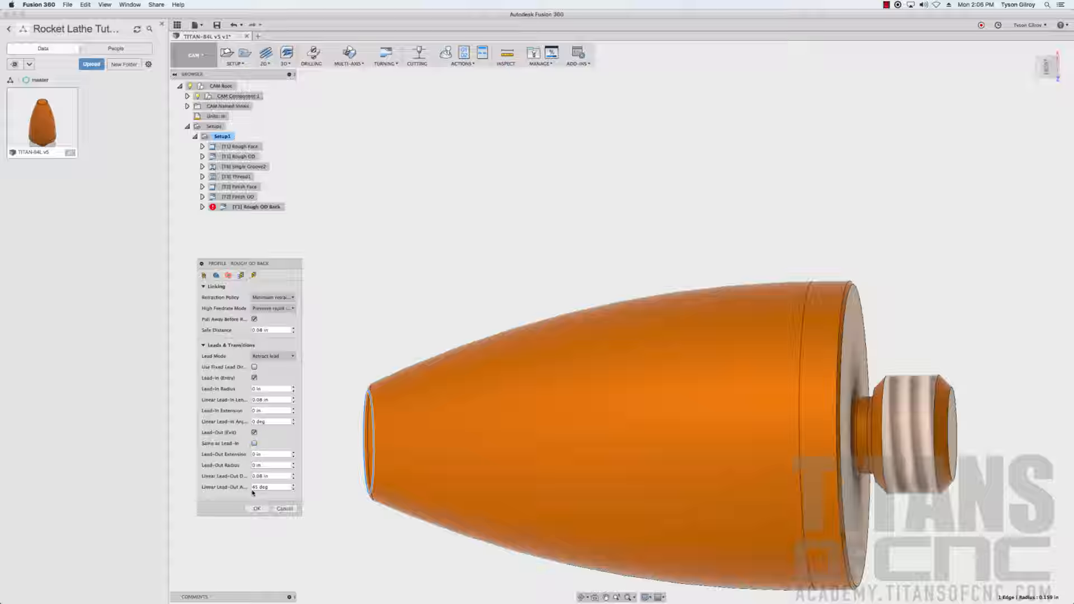
pyautogui.click(255, 508)
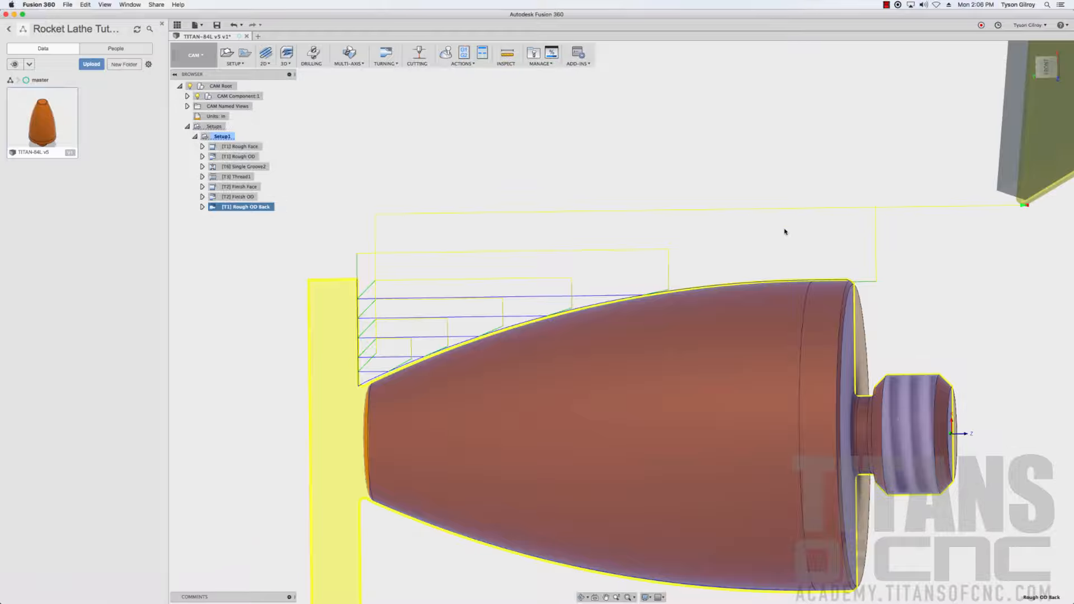
# Duplicate the Rough OD Back operation and rename the copy Finish OD Back (2)
pyautogui.scroll(5, 901, 274)
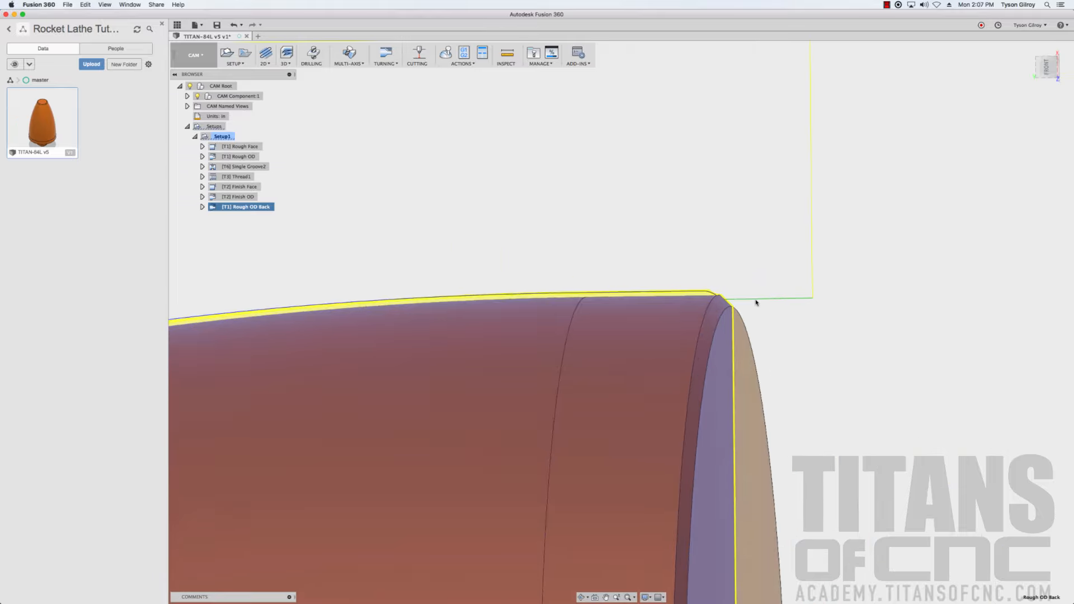
pyautogui.scroll(-6, 747, 327)
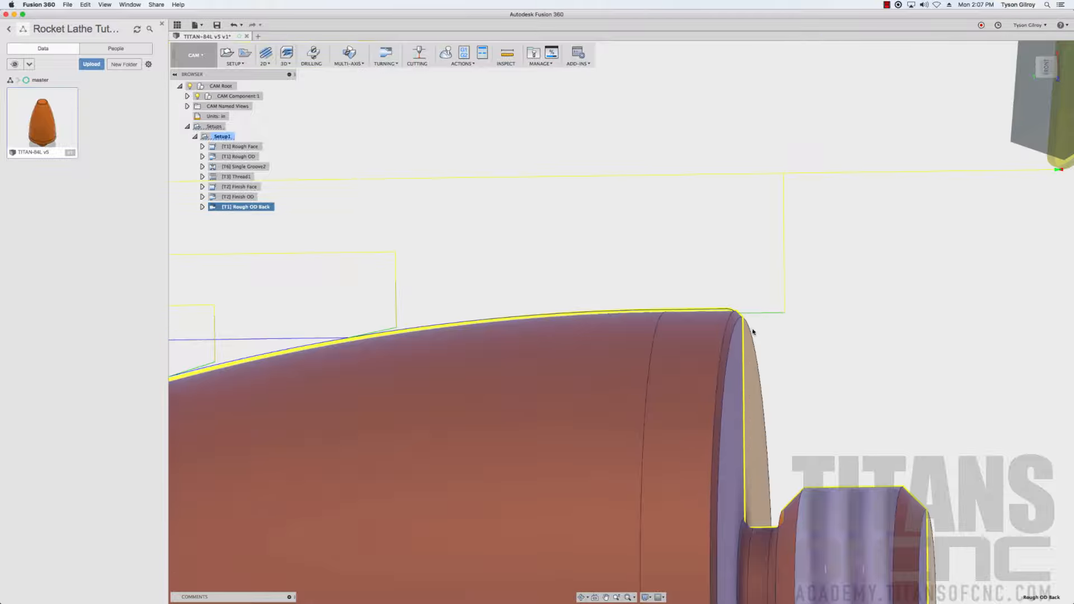
pyautogui.scroll(5, 573, 330)
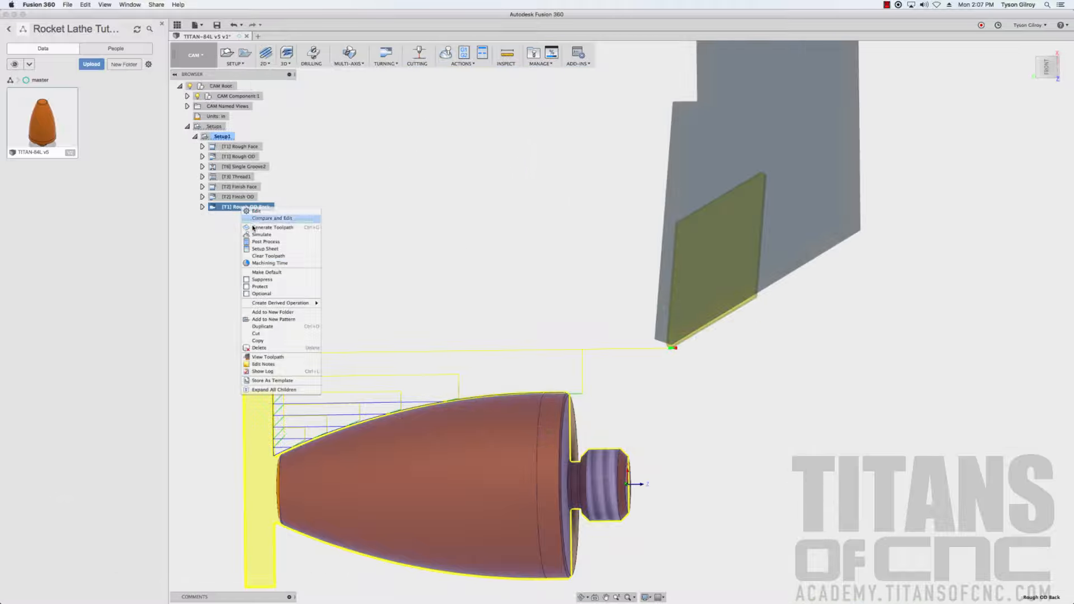
pyautogui.click(266, 327)
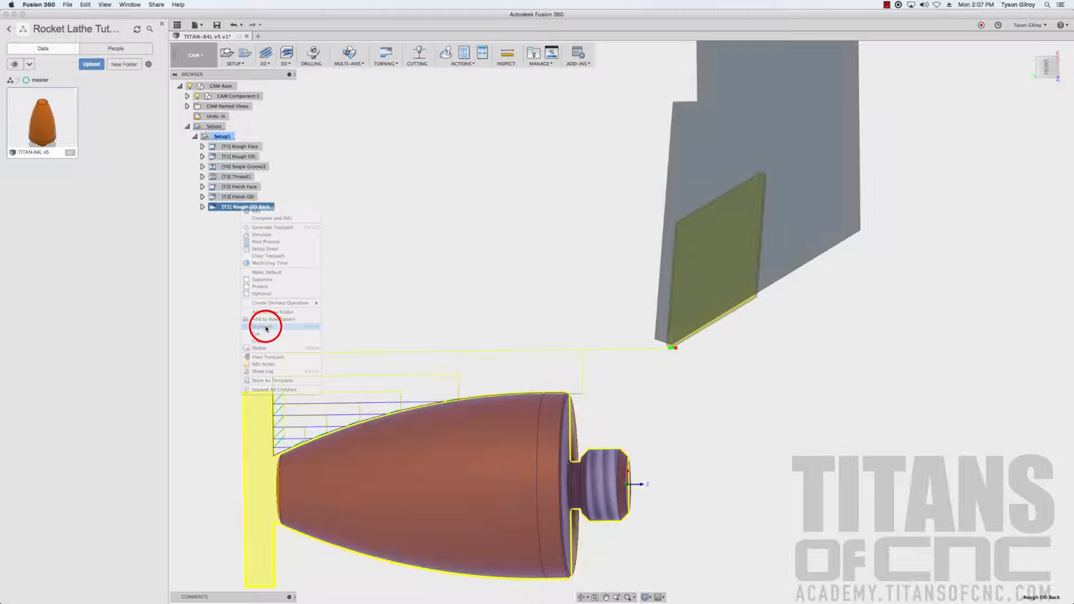
pyautogui.click(236, 218)
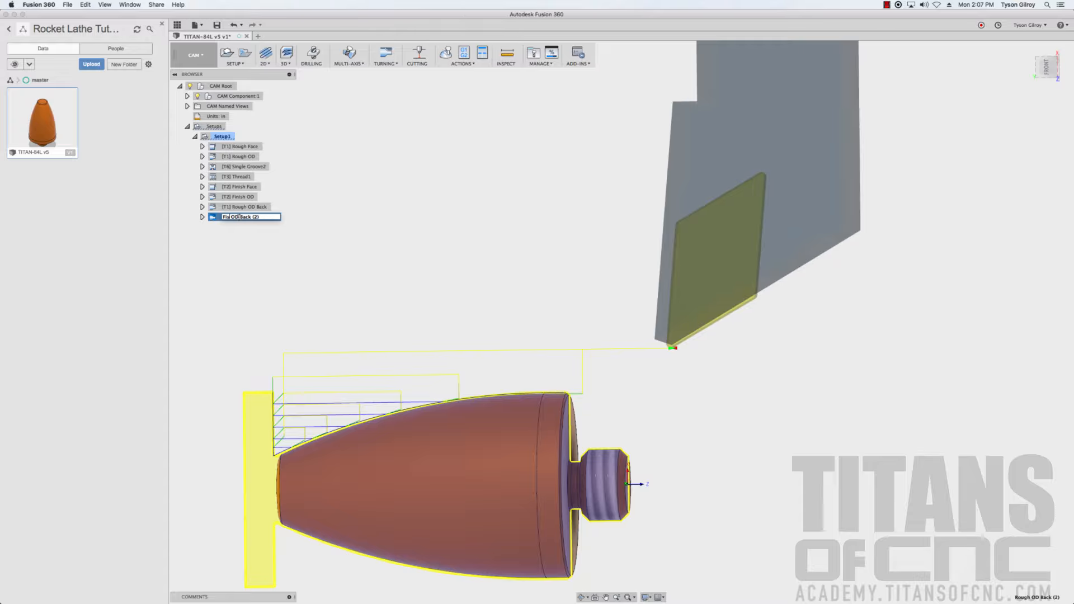
# Switch Finish OD Back (2) to tool 2, VPGR331-DVLP-R, and set its surface speed to 400 ft/min
pyautogui.rightClick(251, 218)
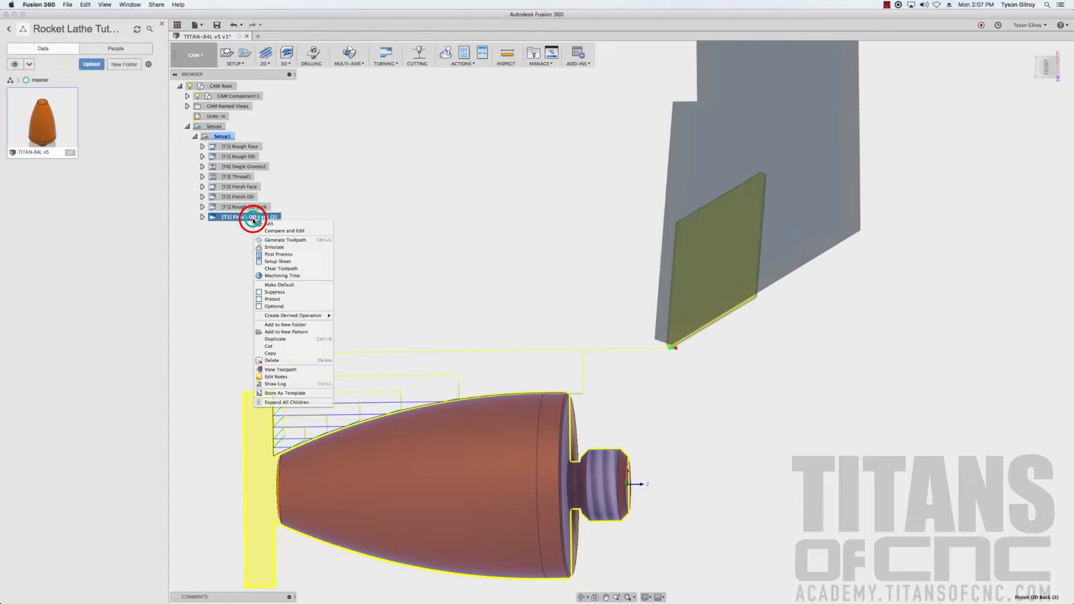
pyautogui.click(263, 225)
pyautogui.click(259, 297)
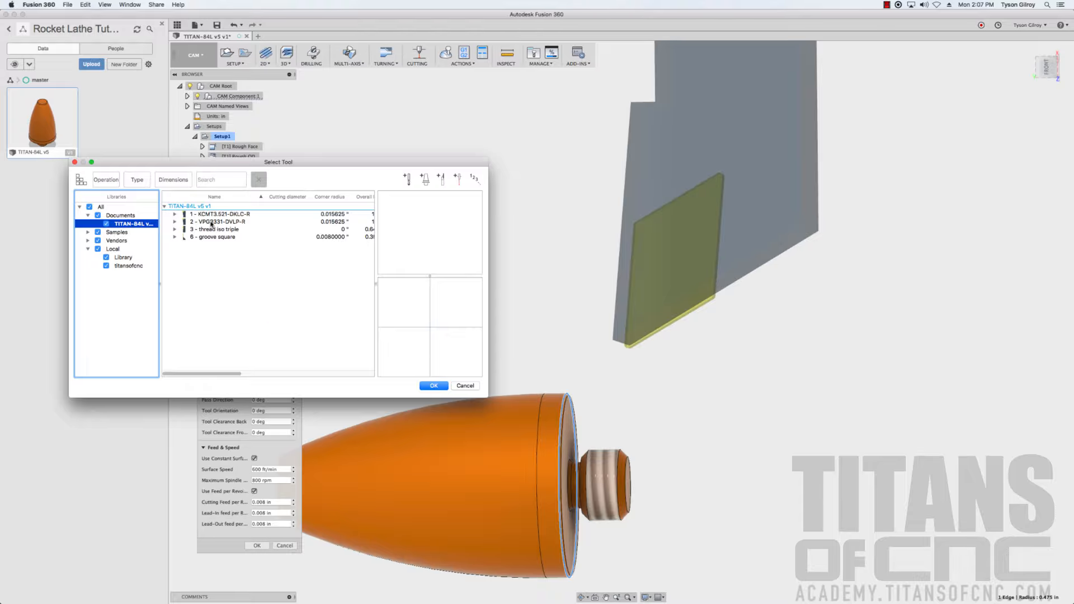
pyautogui.doubleClick(212, 221)
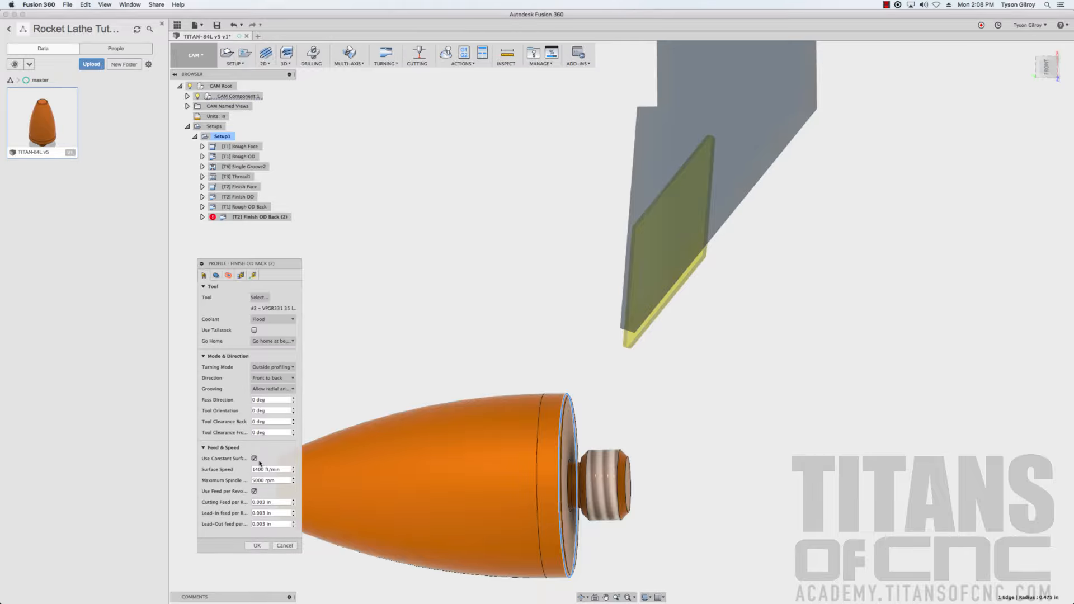
pyautogui.tripleClick(286, 469)
pyautogui.write('400')
# Turn off roughing passes and stock to leave in Finish OD Back (2), then generate its toolpath
pyautogui.click(217, 275)
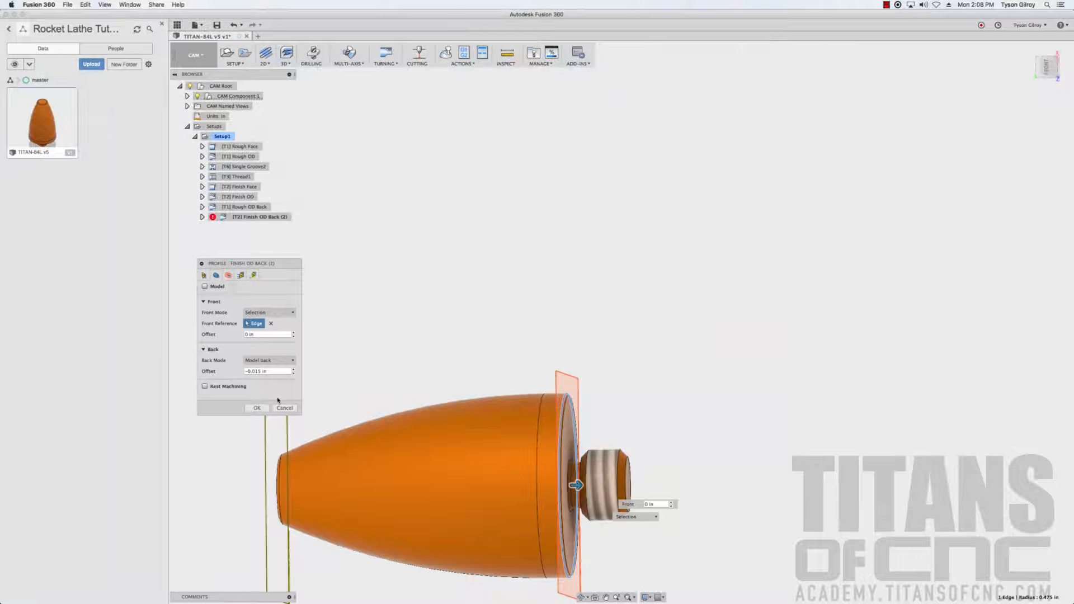
pyautogui.click(229, 275)
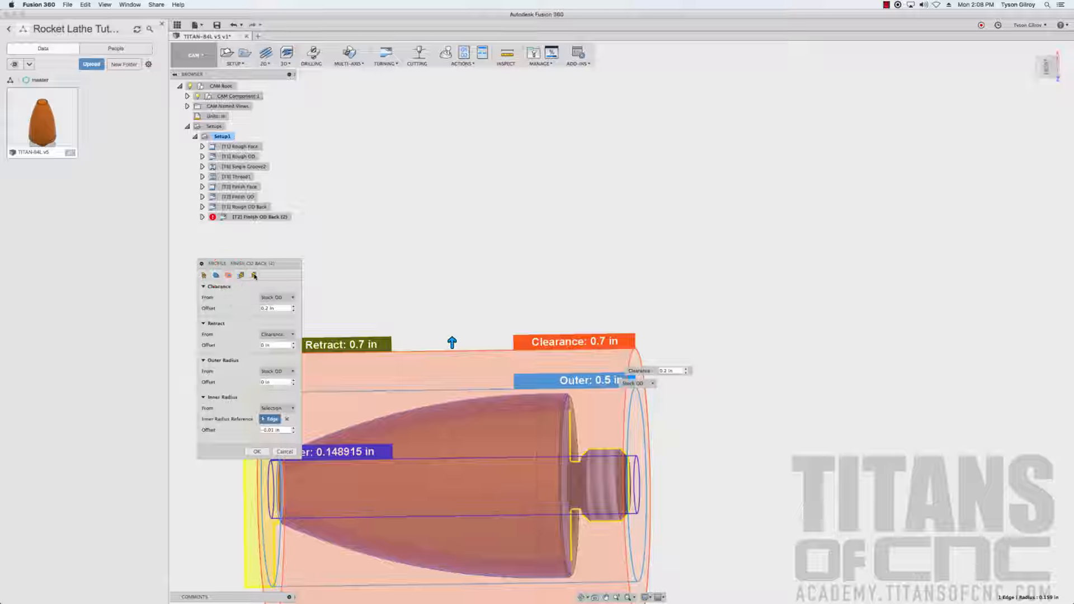
pyautogui.click(241, 275)
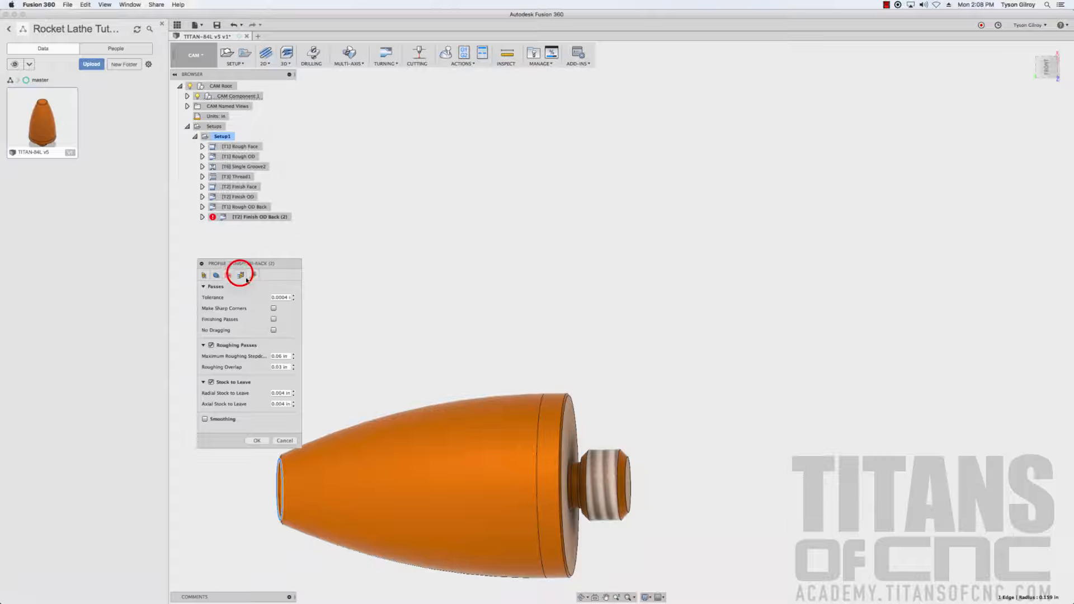
pyautogui.click(212, 346)
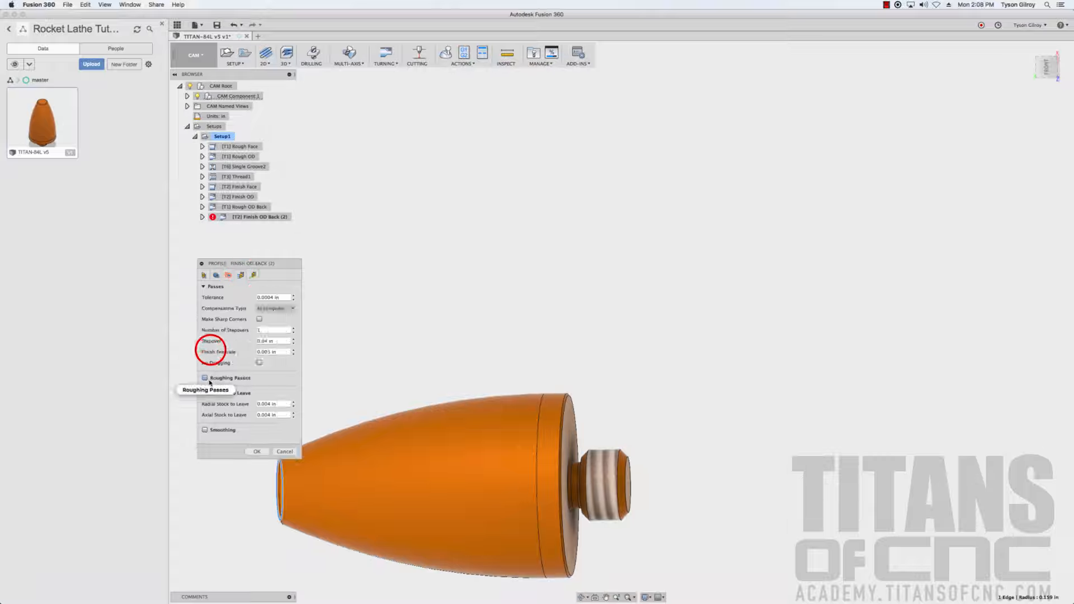
pyautogui.click(211, 393)
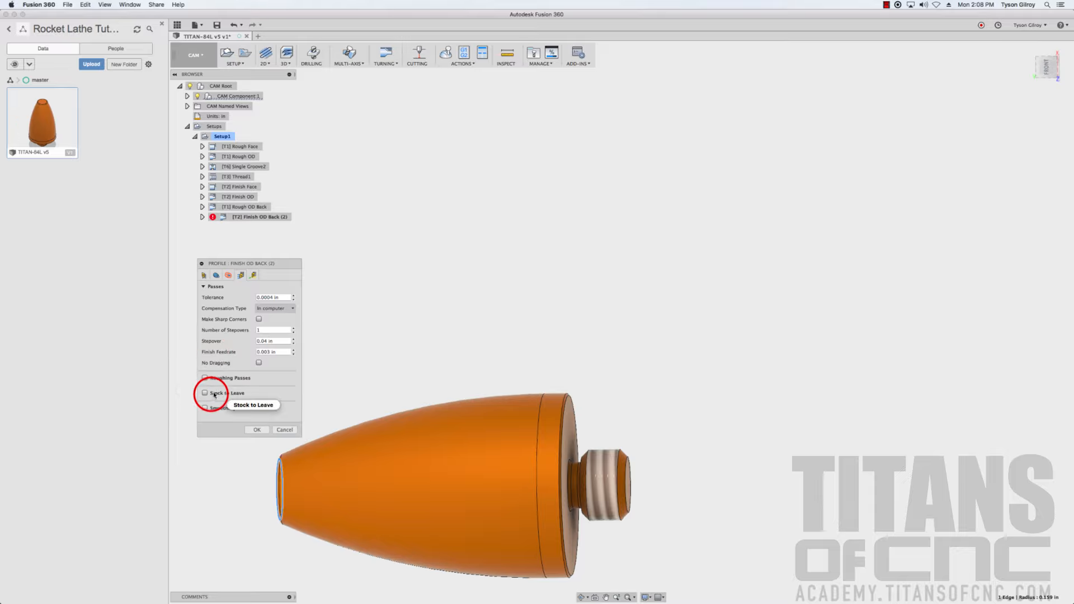
pyautogui.click(258, 432)
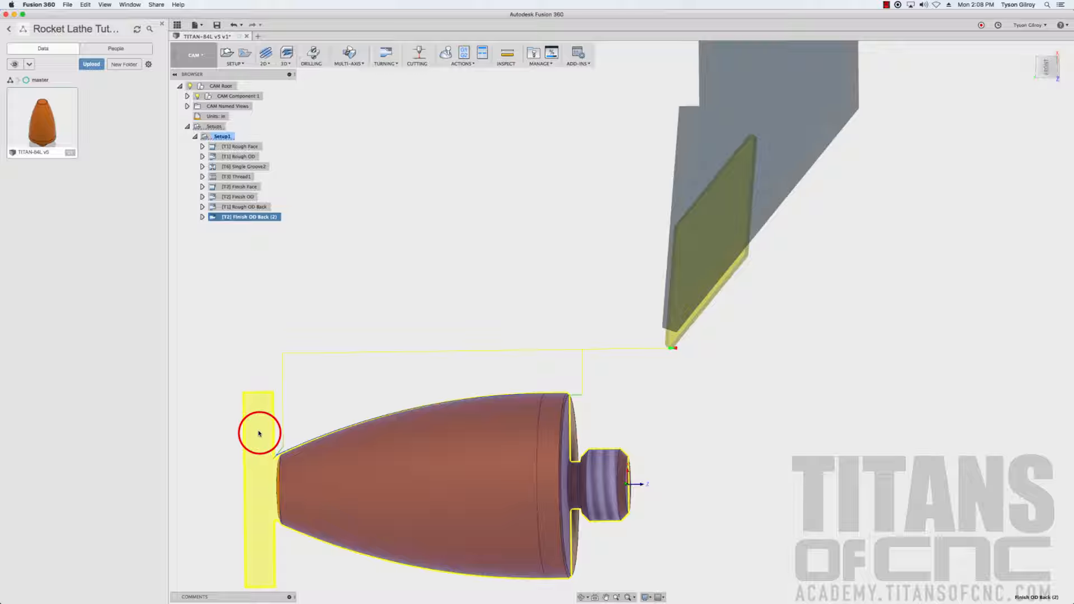
# Create a Turning Part operation using tool 4, groove square, from the titansofcnc library
pyautogui.scroll(5, 323, 435)
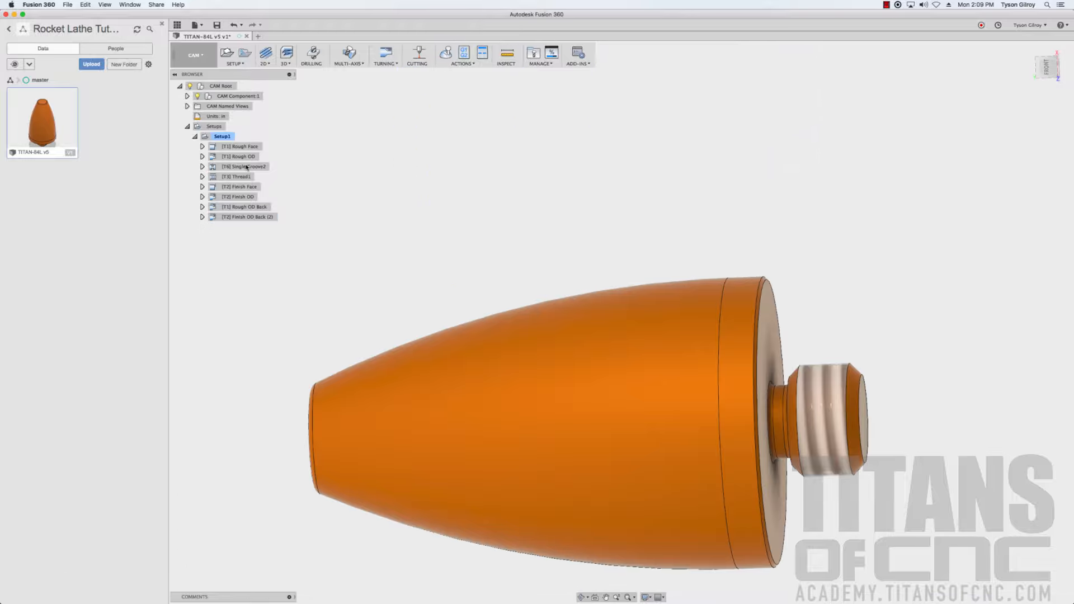
pyautogui.click(385, 58)
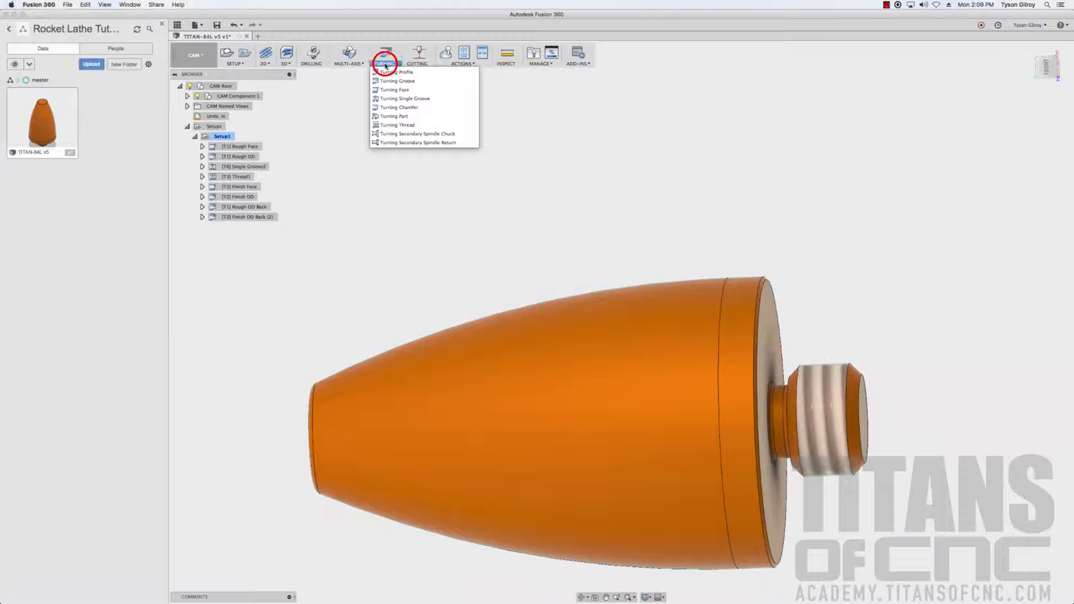
pyautogui.click(395, 117)
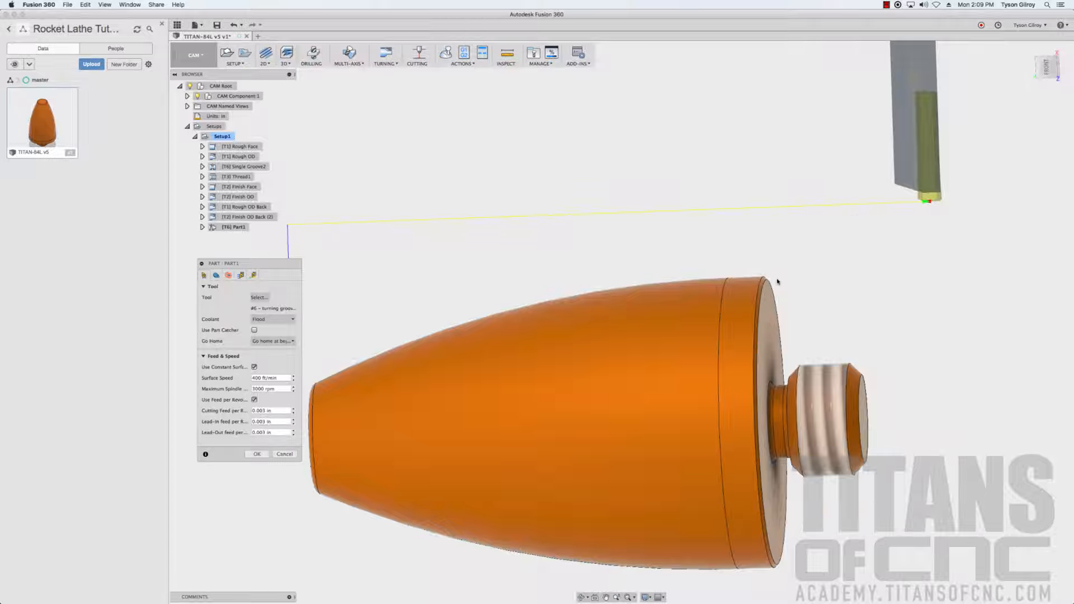
pyautogui.click(259, 297)
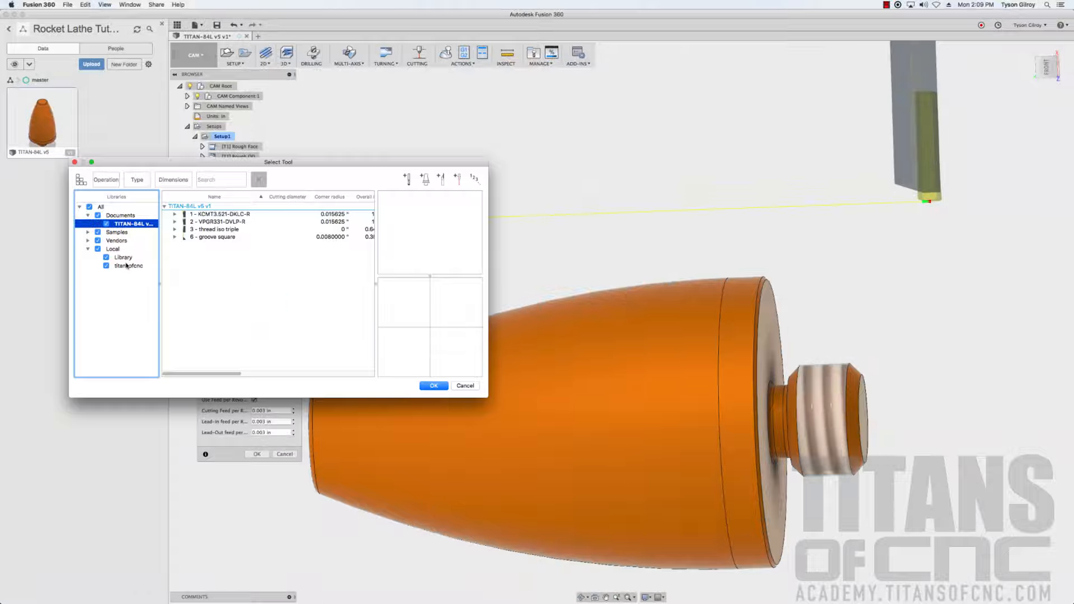
pyautogui.click(121, 266)
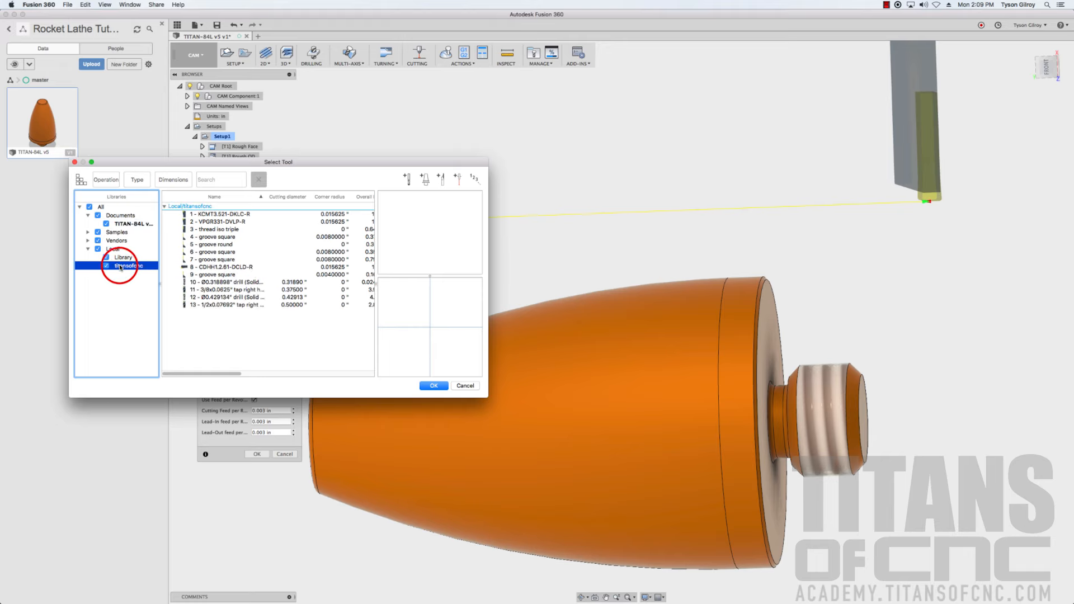
pyautogui.click(203, 238)
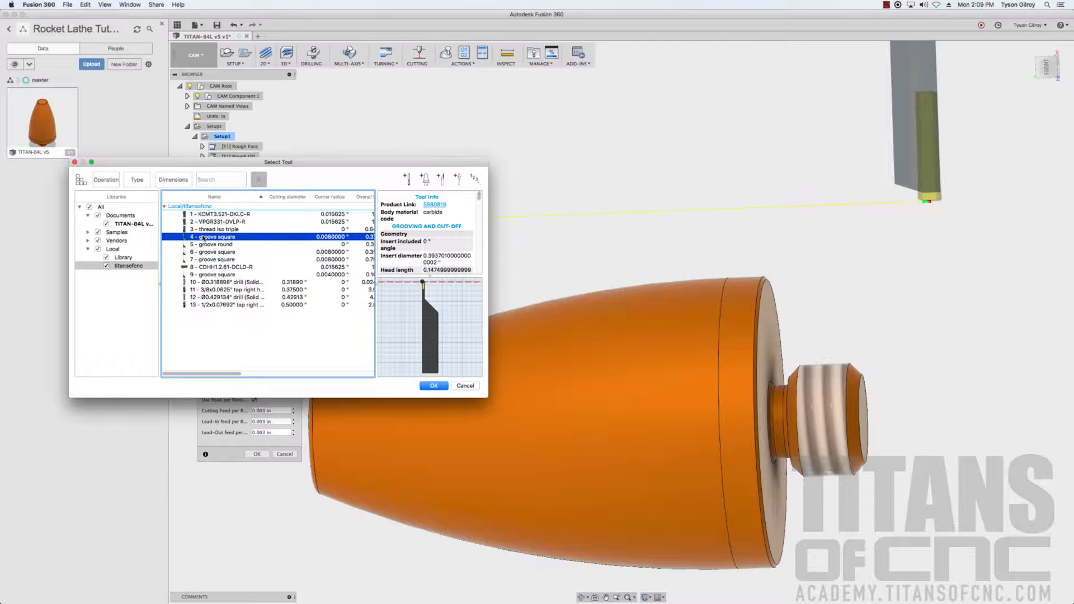
pyautogui.doubleClick(203, 237)
# Set the Part operation's surface speed to 200 ft/min and maximum spindle speed to 800 rpm, keep its other settings and generate the toolpath
pyautogui.click(283, 378)
pyautogui.write('200')
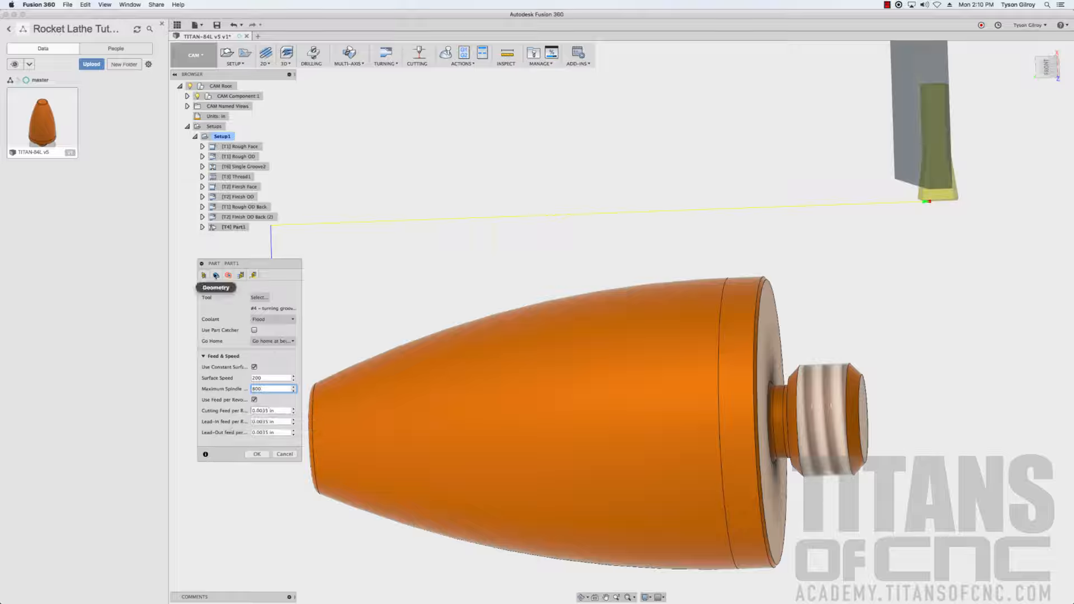
pyautogui.click(215, 274)
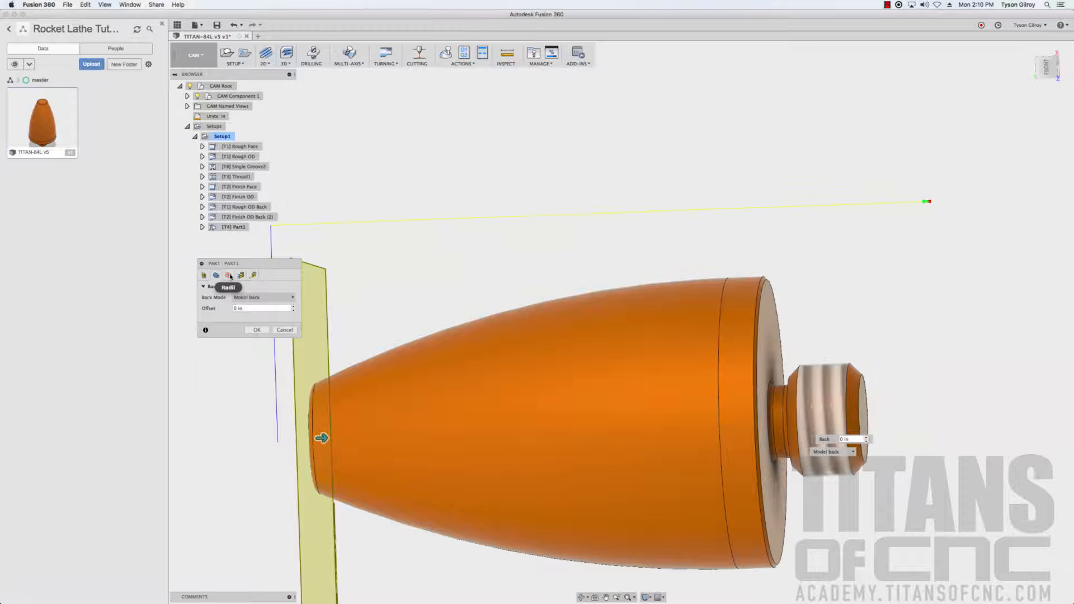
pyautogui.click(228, 275)
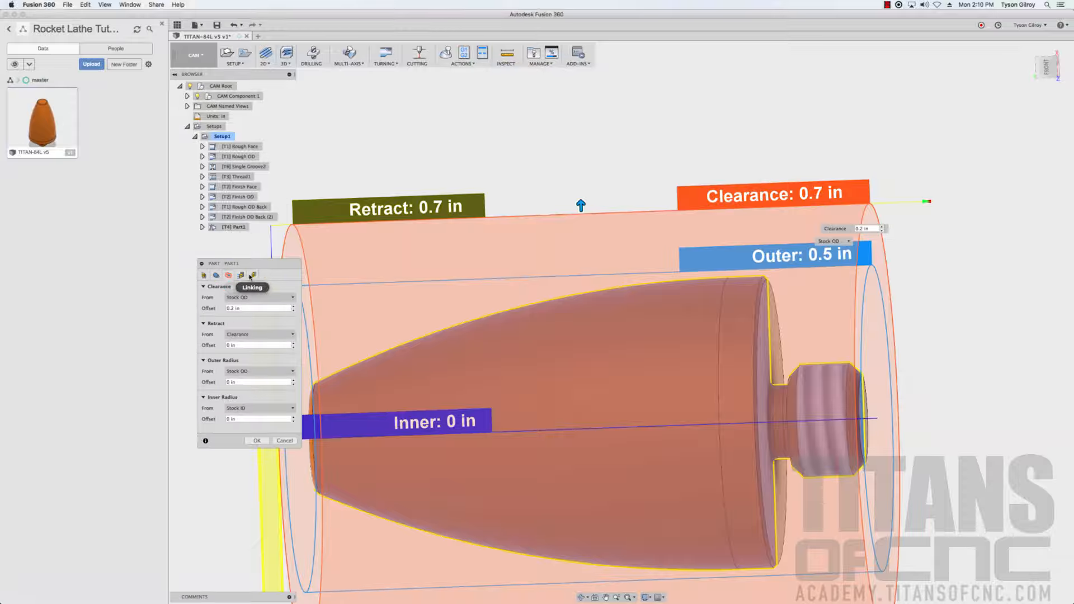
pyautogui.click(241, 276)
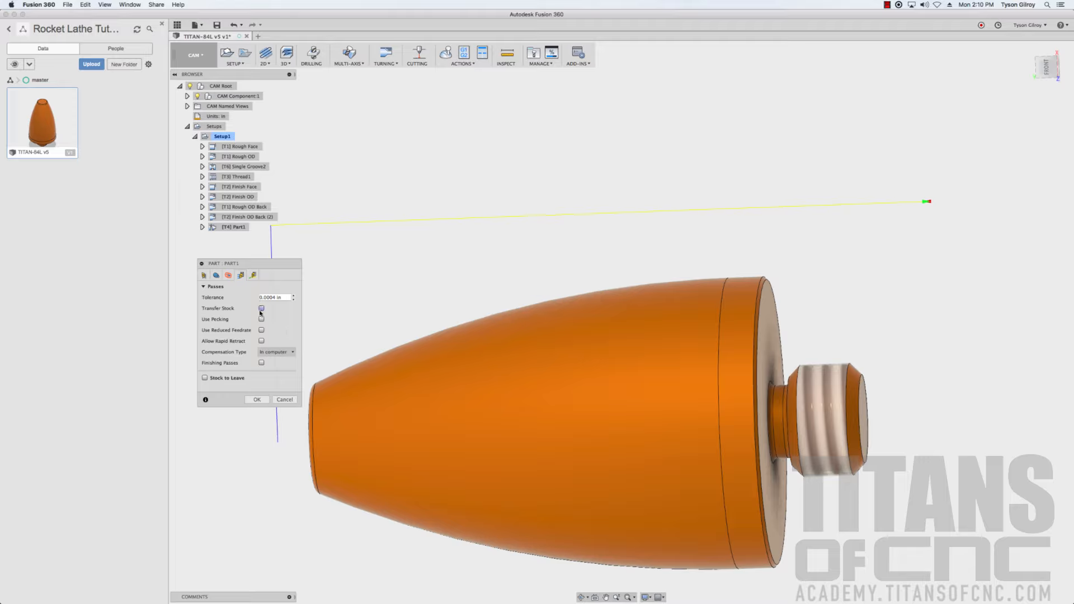
pyautogui.click(265, 400)
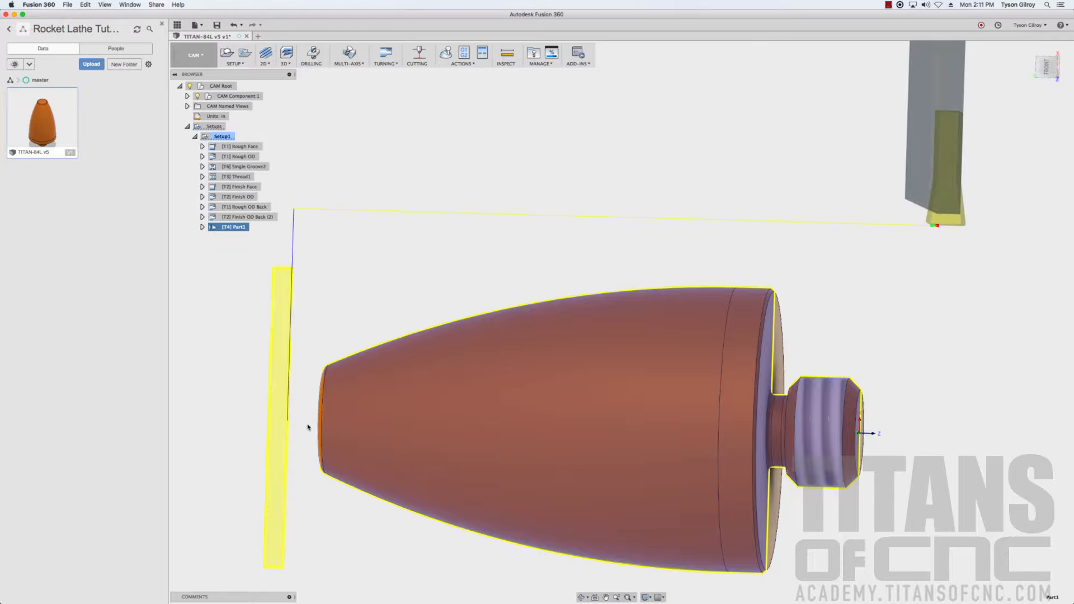
# Simulate all operations of Setup1 with the stock shown and play the simulation
pyautogui.click(218, 136)
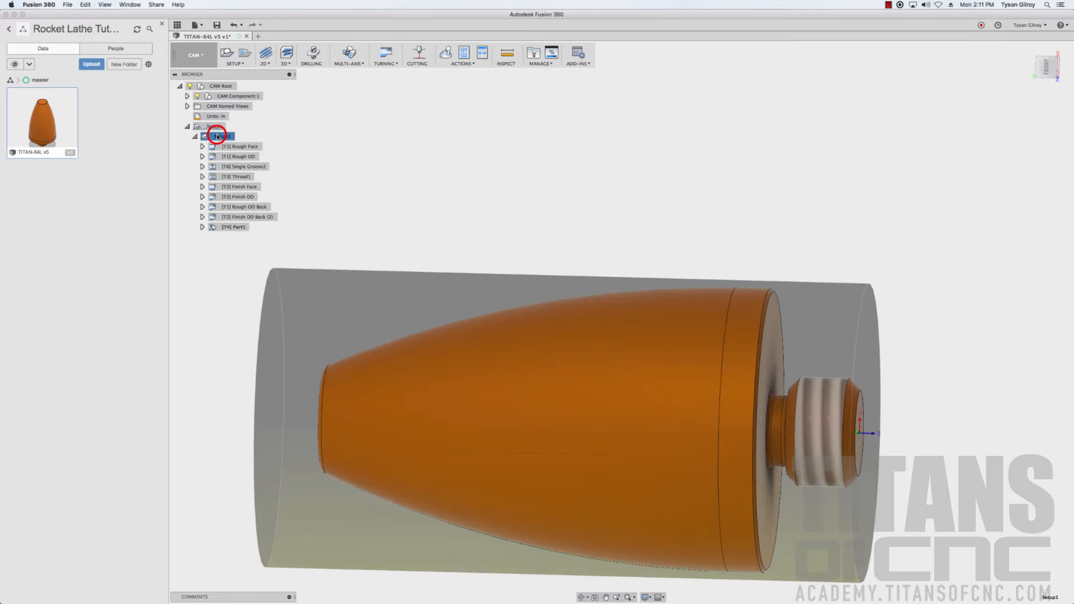
pyautogui.rightClick(218, 137)
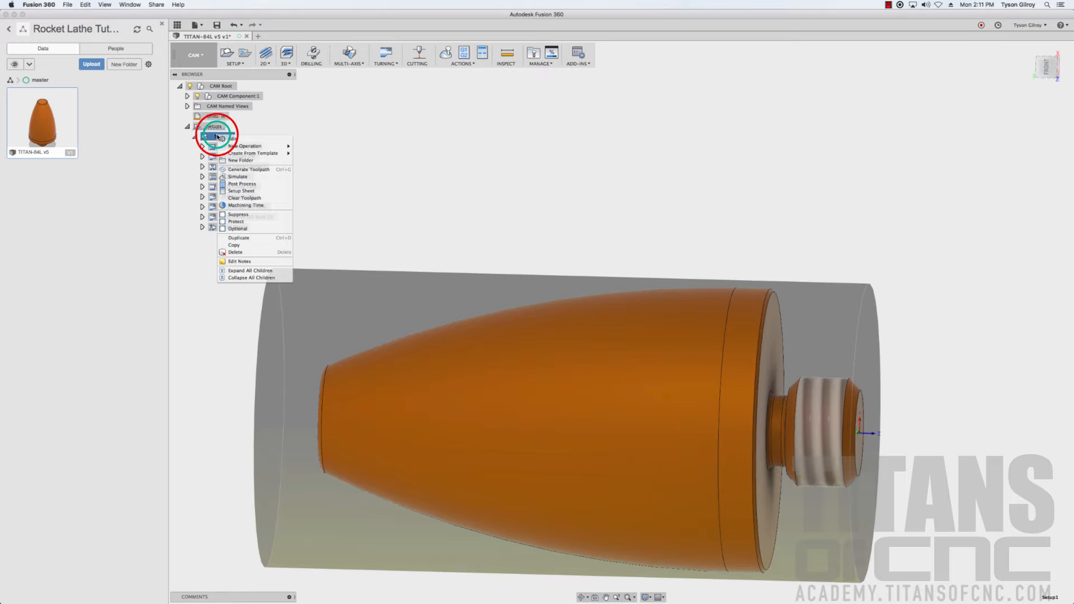
pyautogui.click(240, 177)
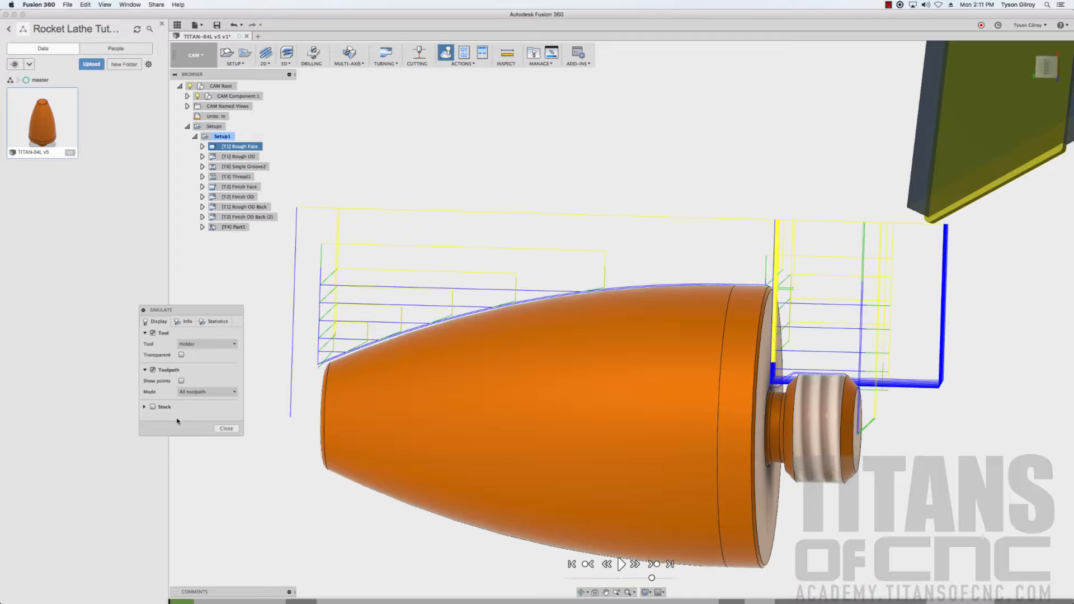
pyautogui.click(153, 407)
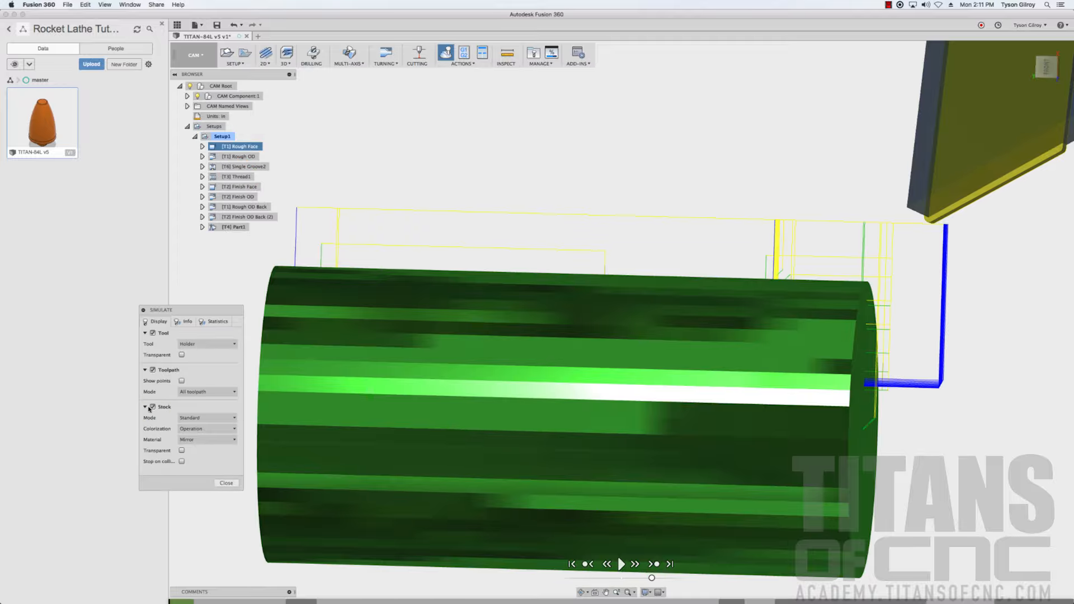
pyautogui.moveTo(622, 503)
pyautogui.mouseDown(button='middle')
pyautogui.moveTo(623, 419)
pyautogui.moveTo(633, 492)
pyautogui.mouseUp(button='middle')
pyautogui.click(621, 564)
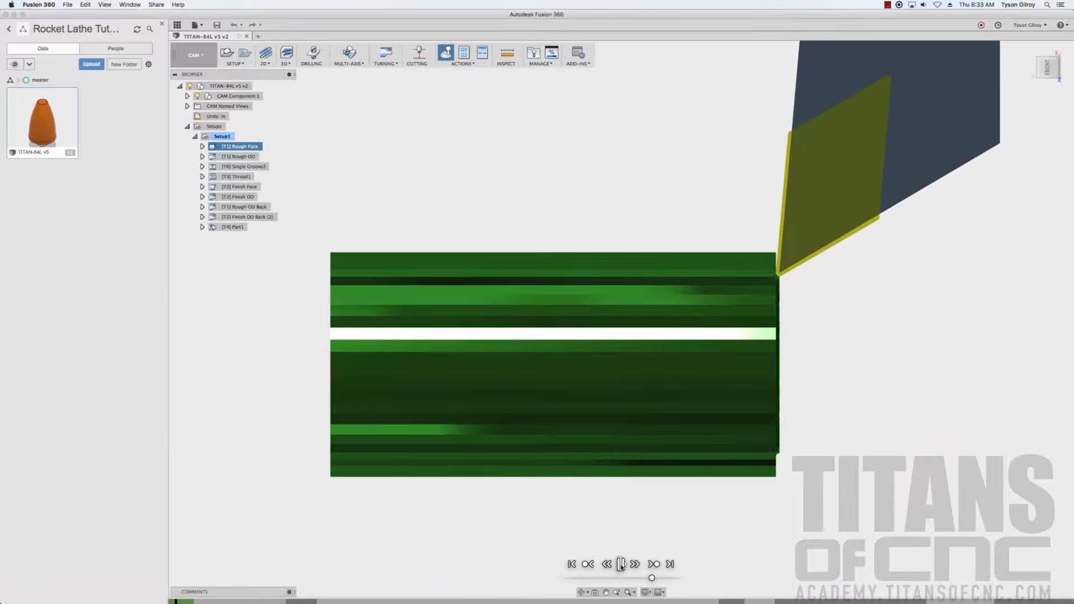